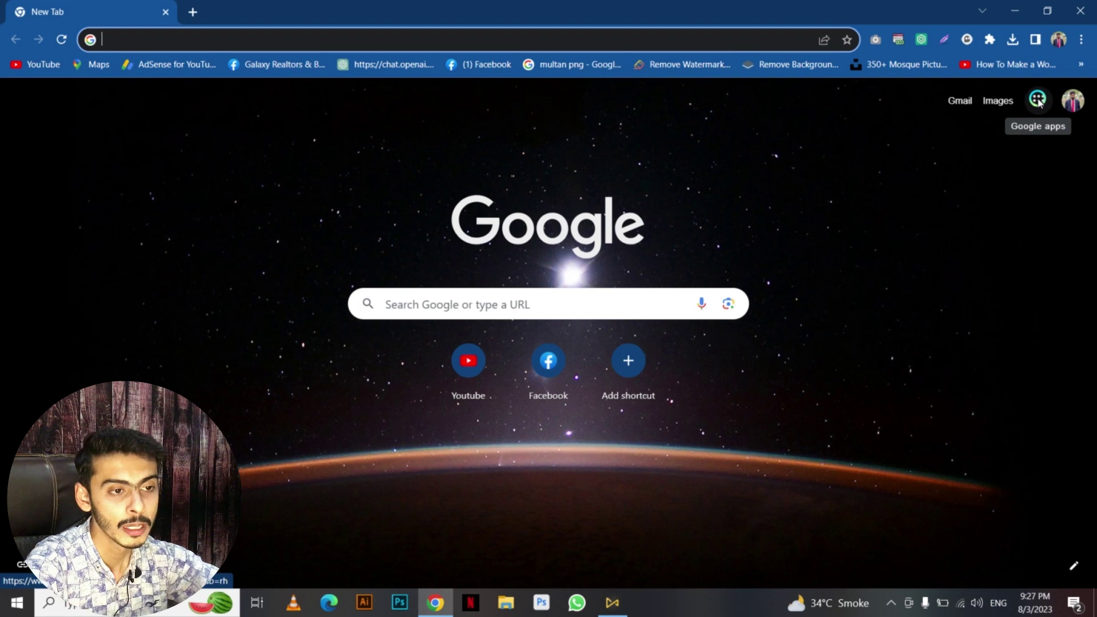
Look through the list of Google apps to locate Forms.
click(1038, 101)
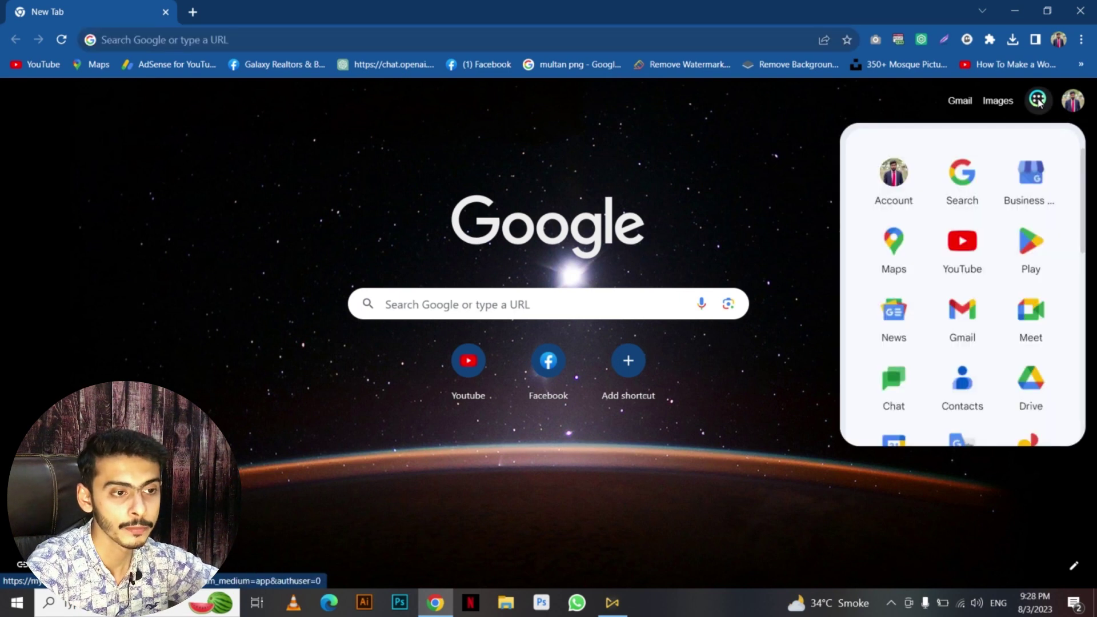
scroll(980, 228, down, 10)
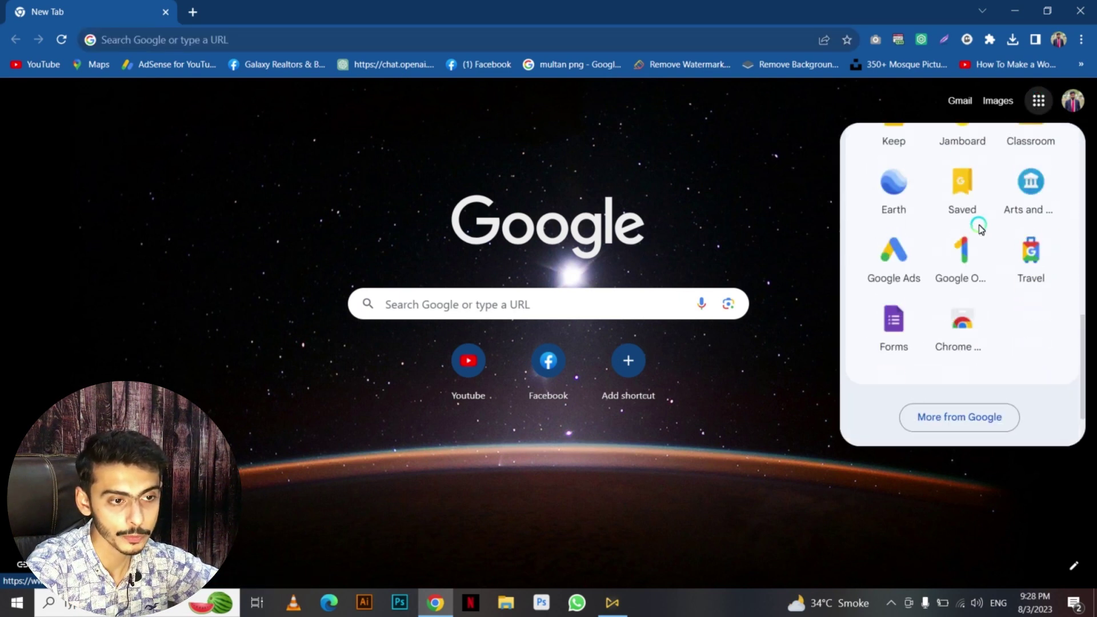
scroll(960, 263, up, 1)
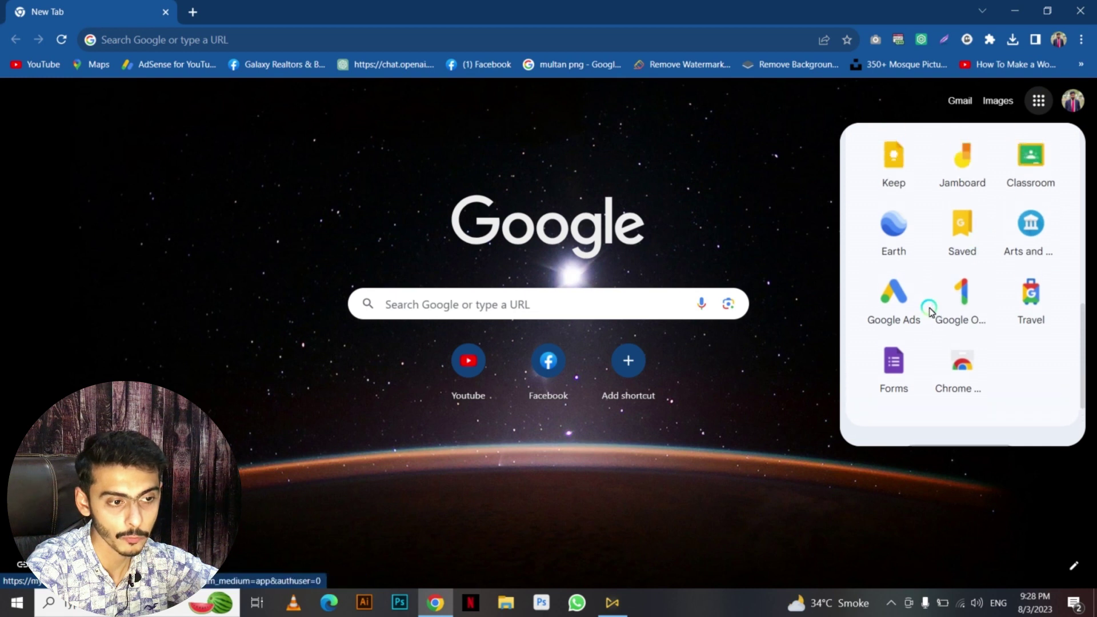
click(902, 363)
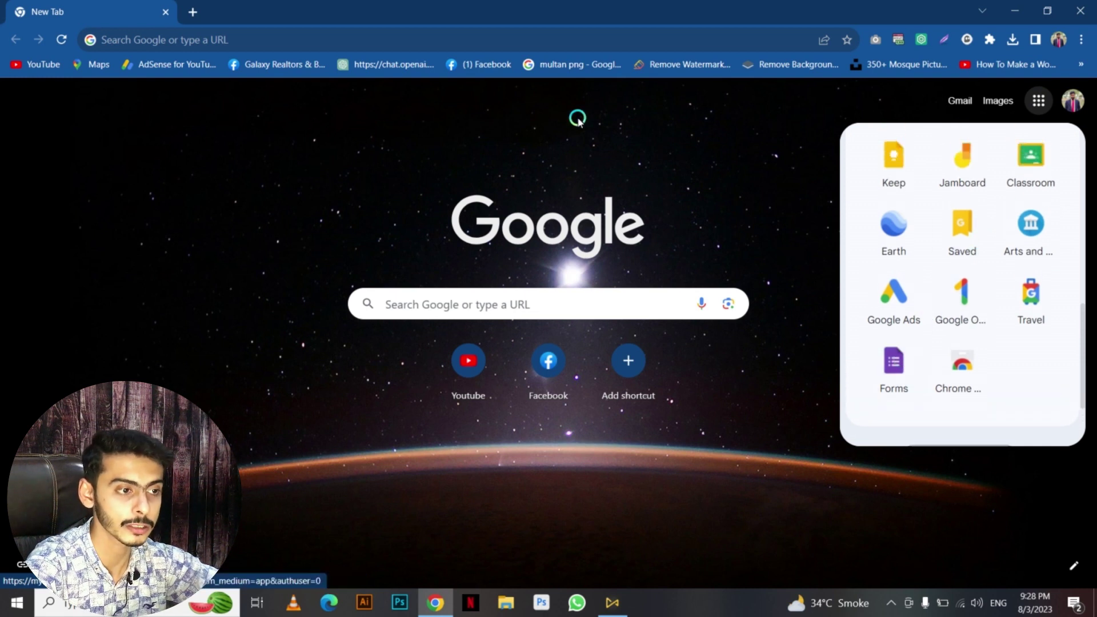
Search Google for "google forms" and open the "Google Forms: Online Form Creator" result.
click(490, 294)
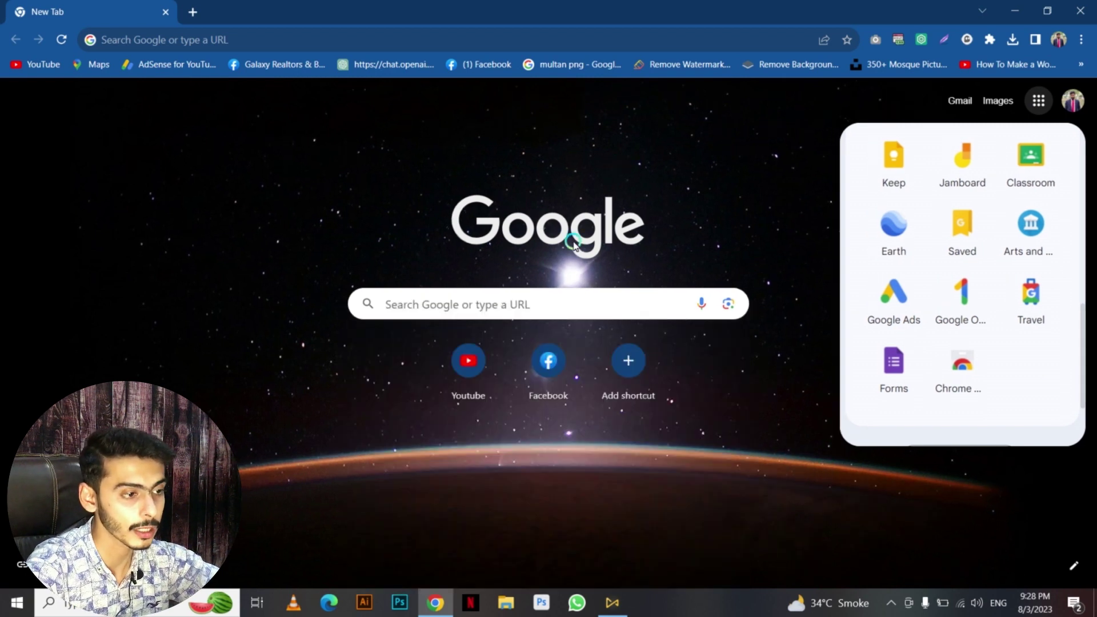
click(568, 300)
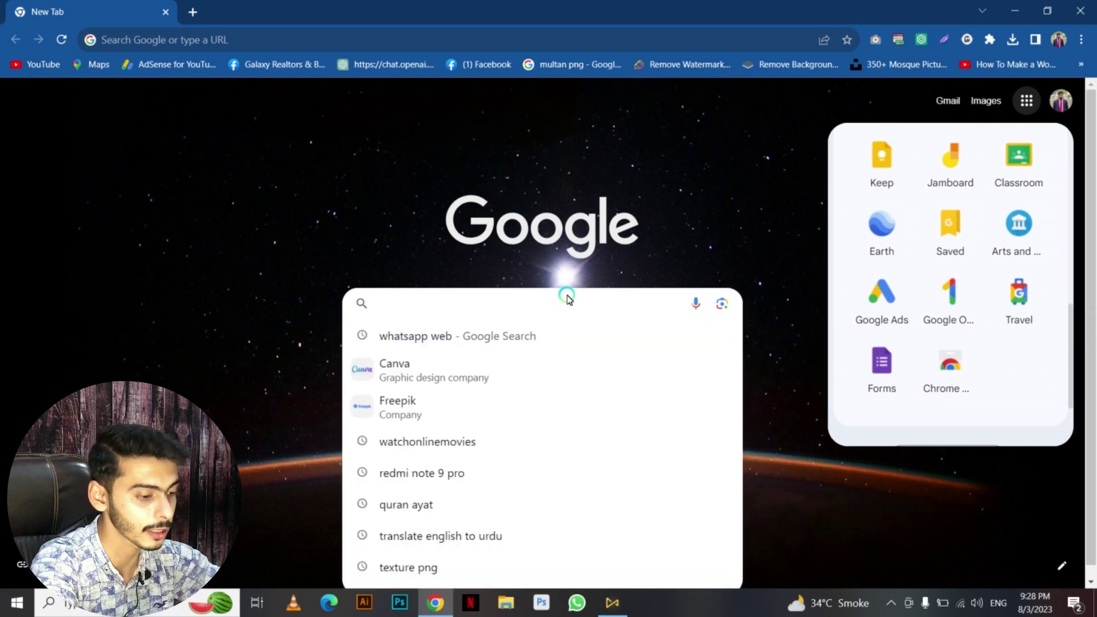
text(go)
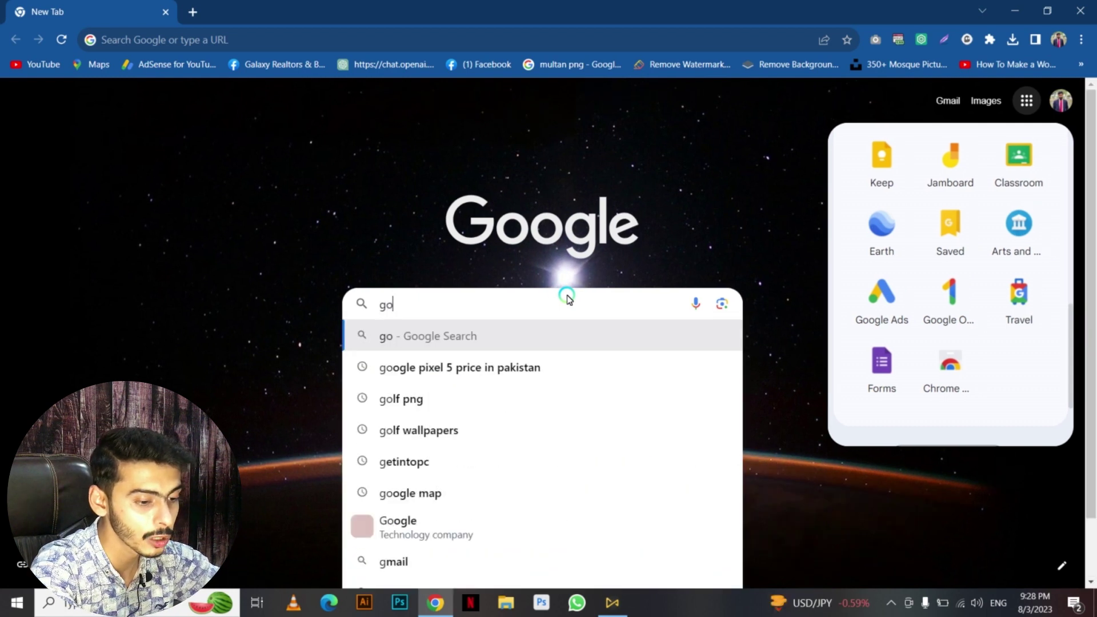
text(ogle )
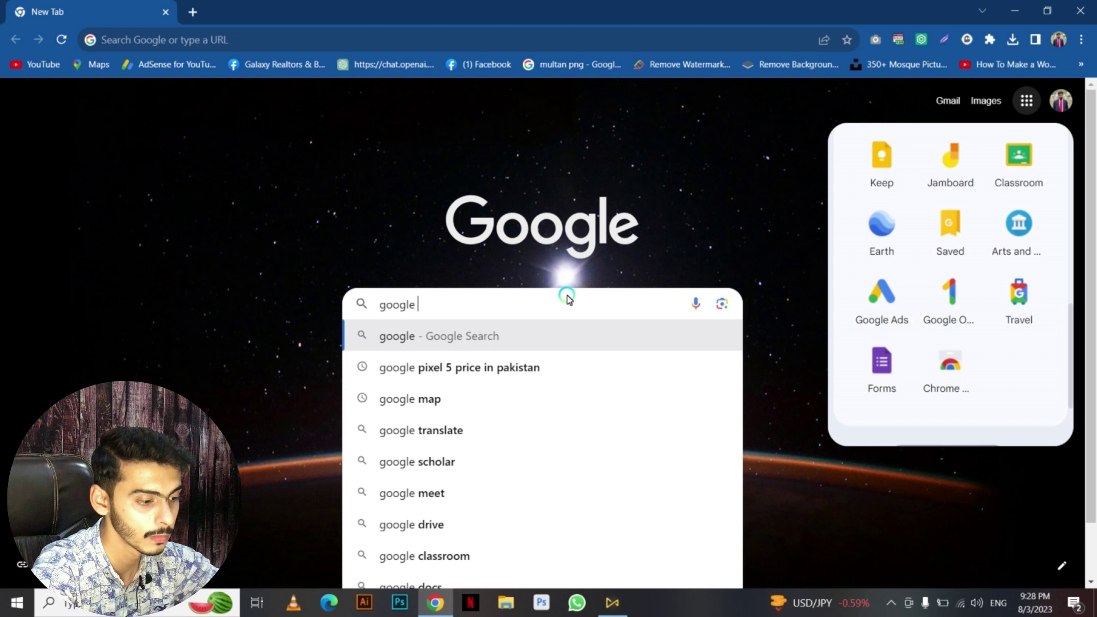
text(forms)
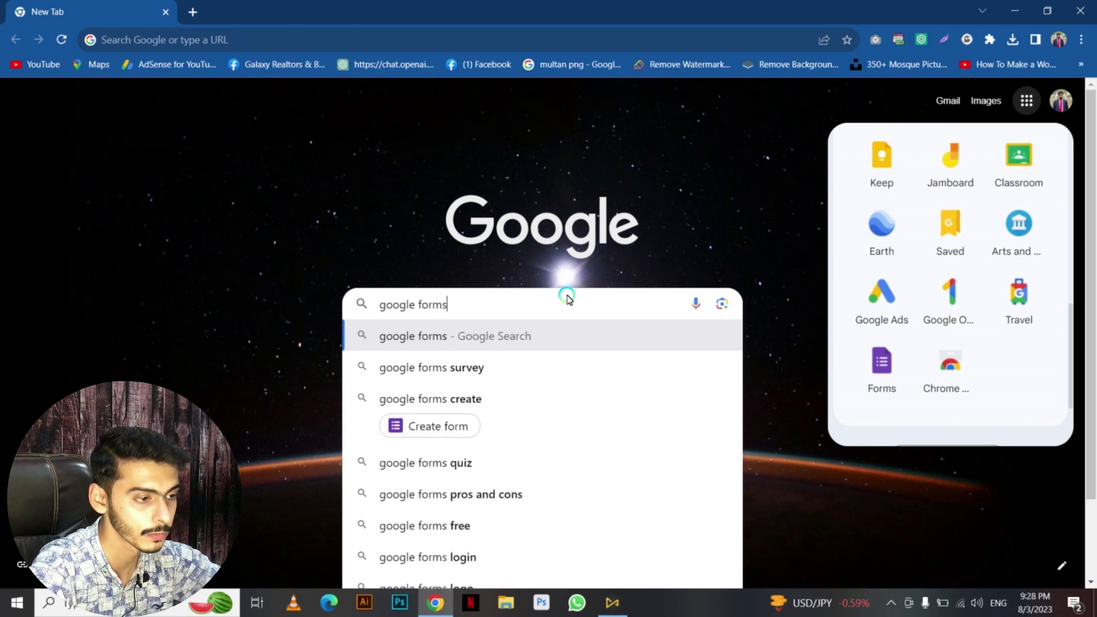
key(Return)
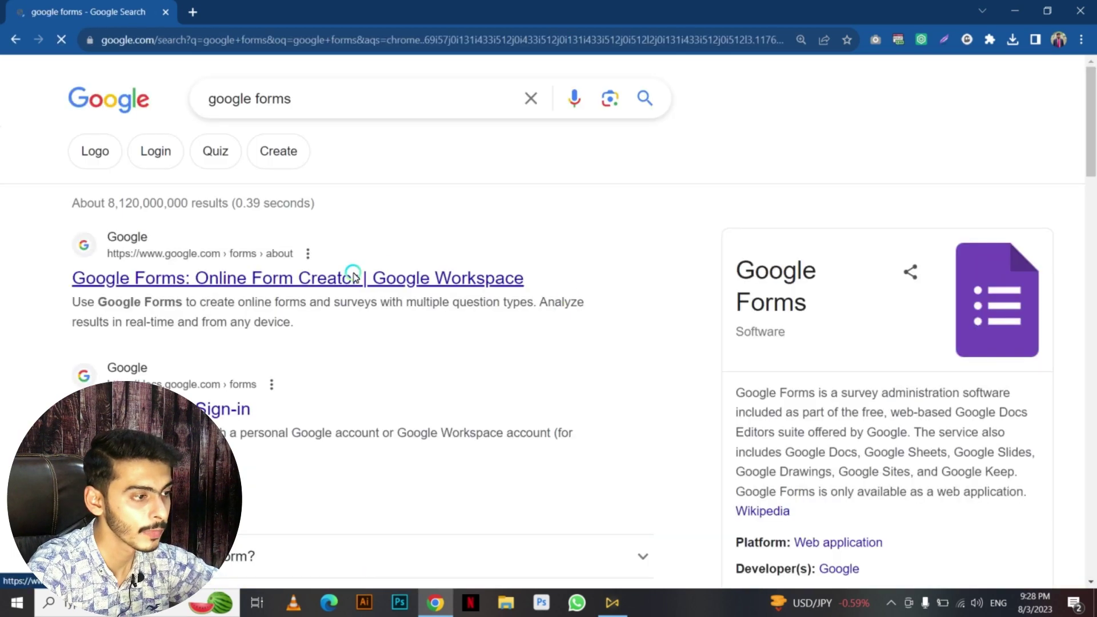
click(289, 280)
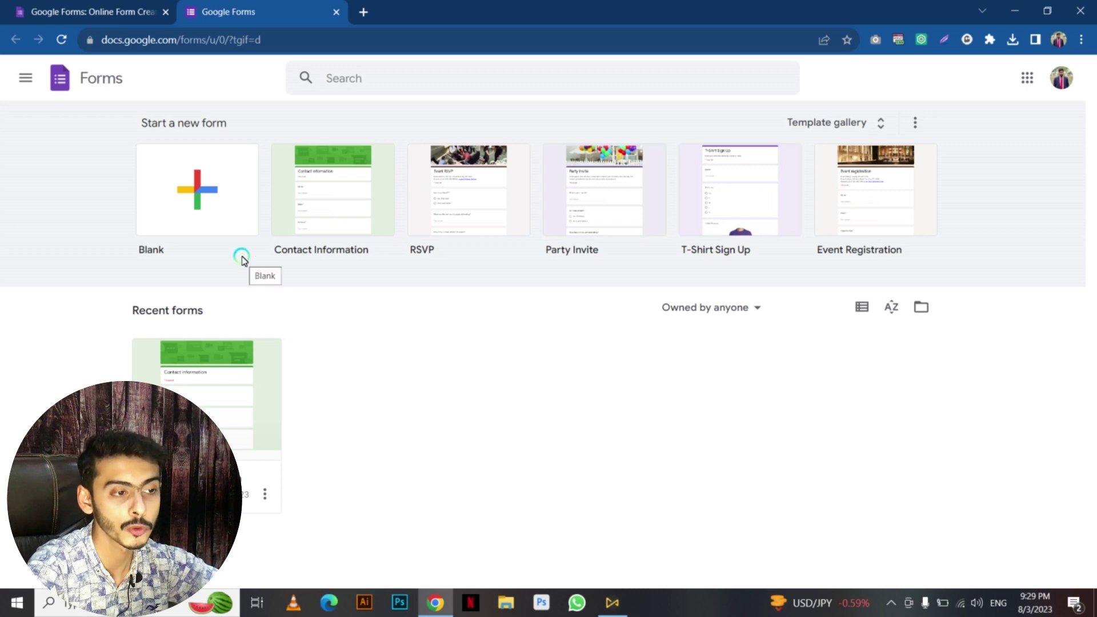
Create a blank form, dismissing the text-styling tip, and title it "Admission Form".
click(189, 186)
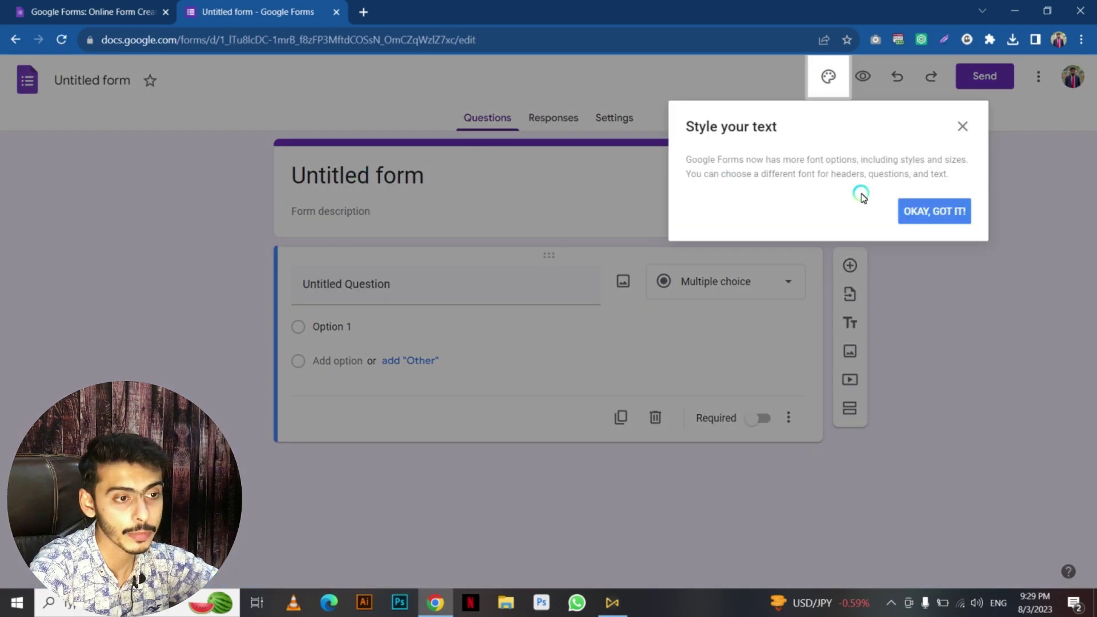
click(918, 217)
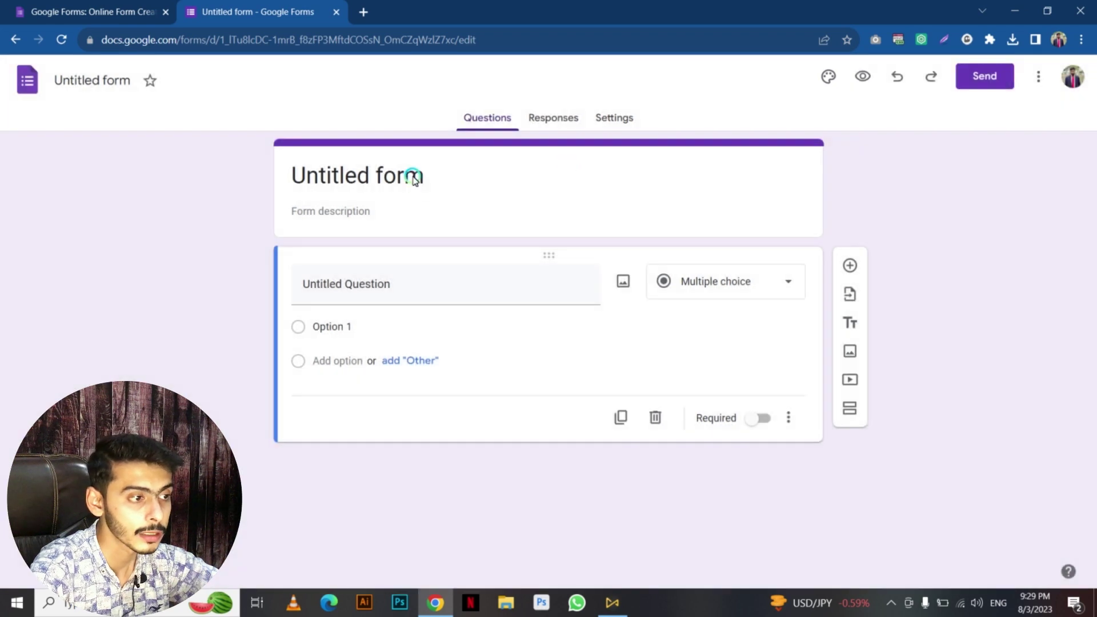
click(413, 179)
triple_click(413, 178)
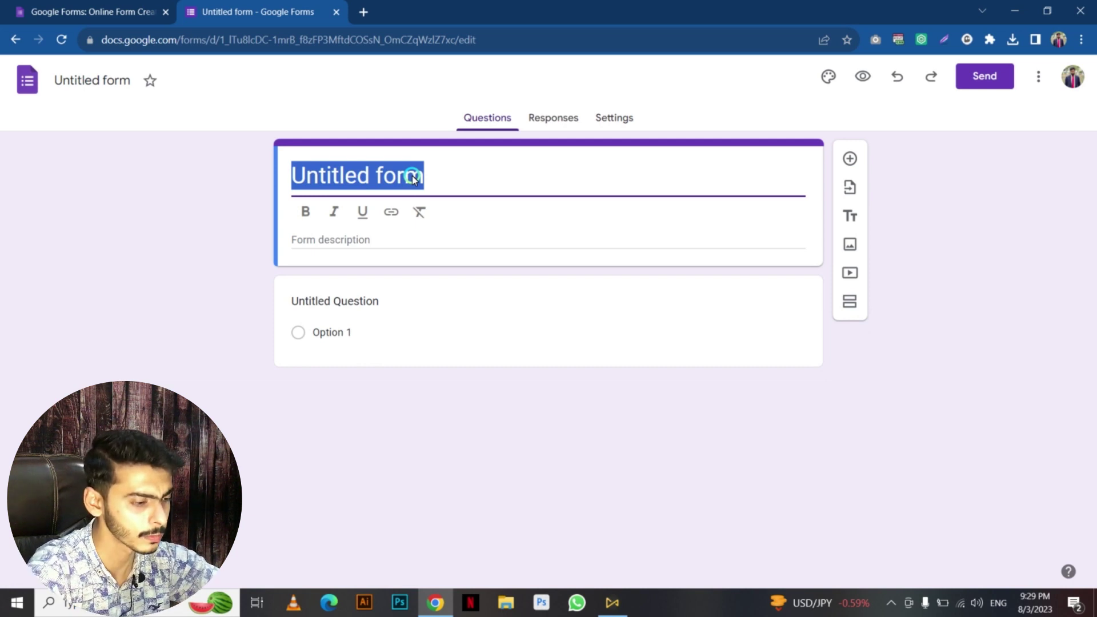
text(As)
key(BackSpace)
text(dmiss)
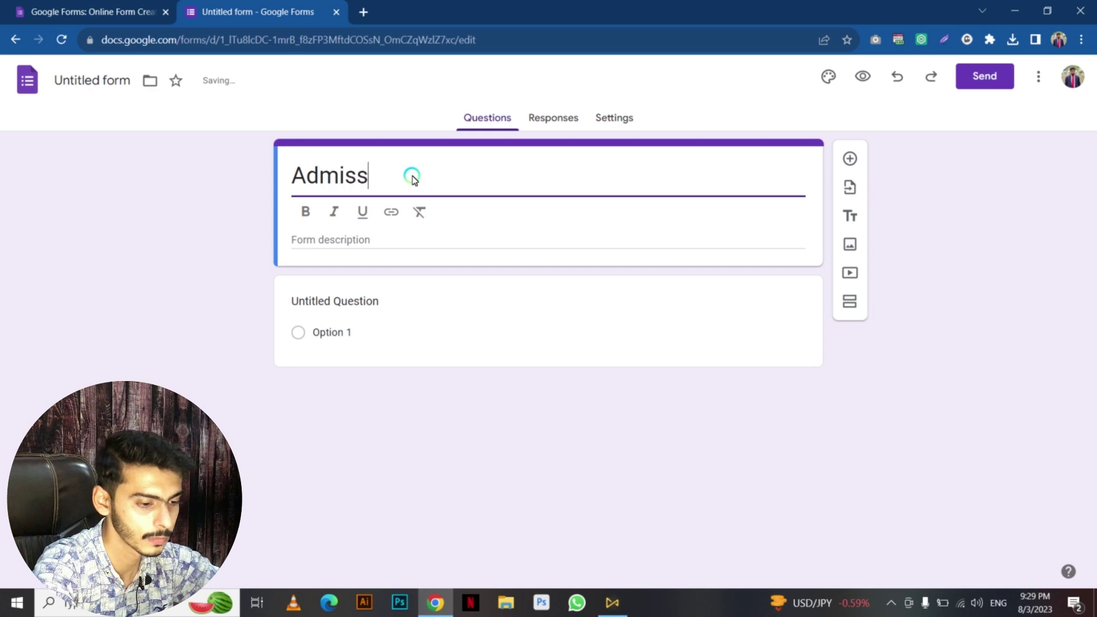
text(ion Form)
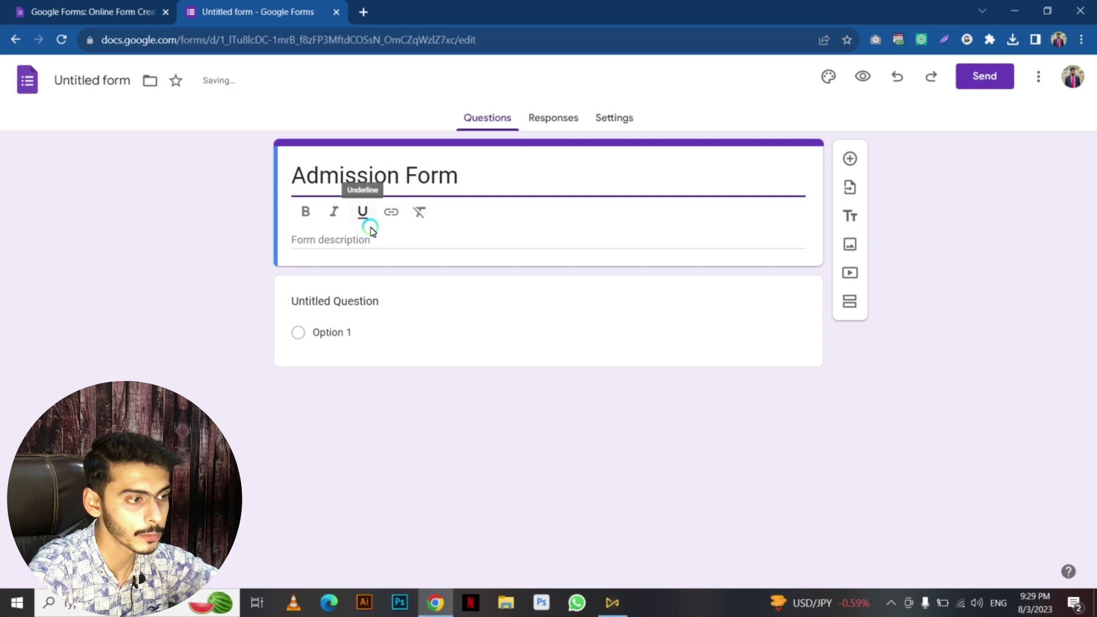
Enter the form description "Kindly fill this form correctly to ensure your admission".
click(369, 243)
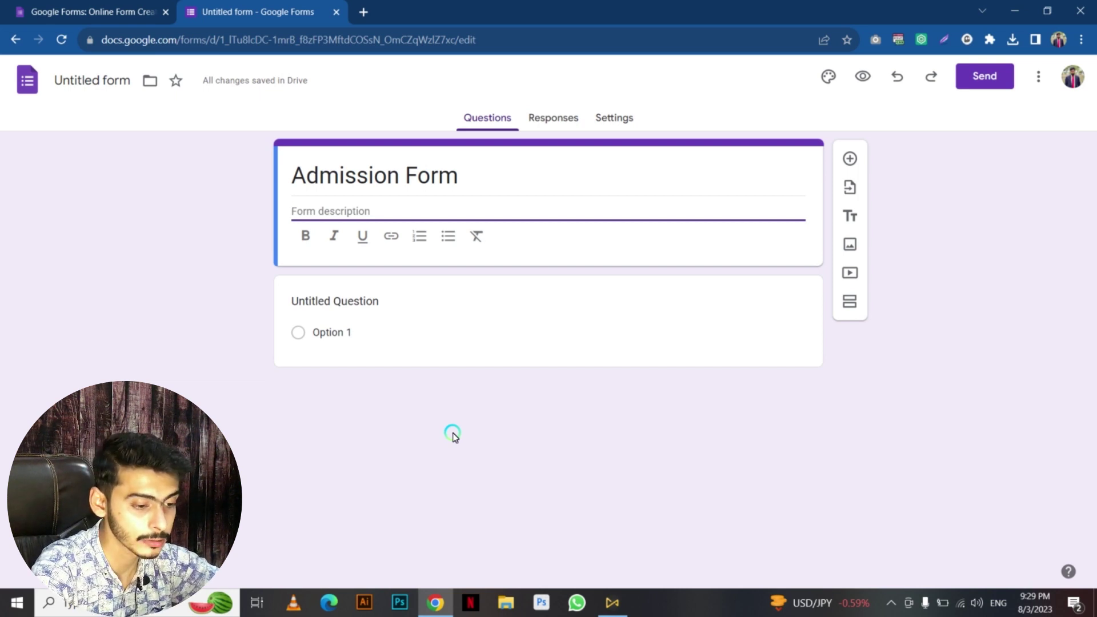
text(Kindly fill this form )
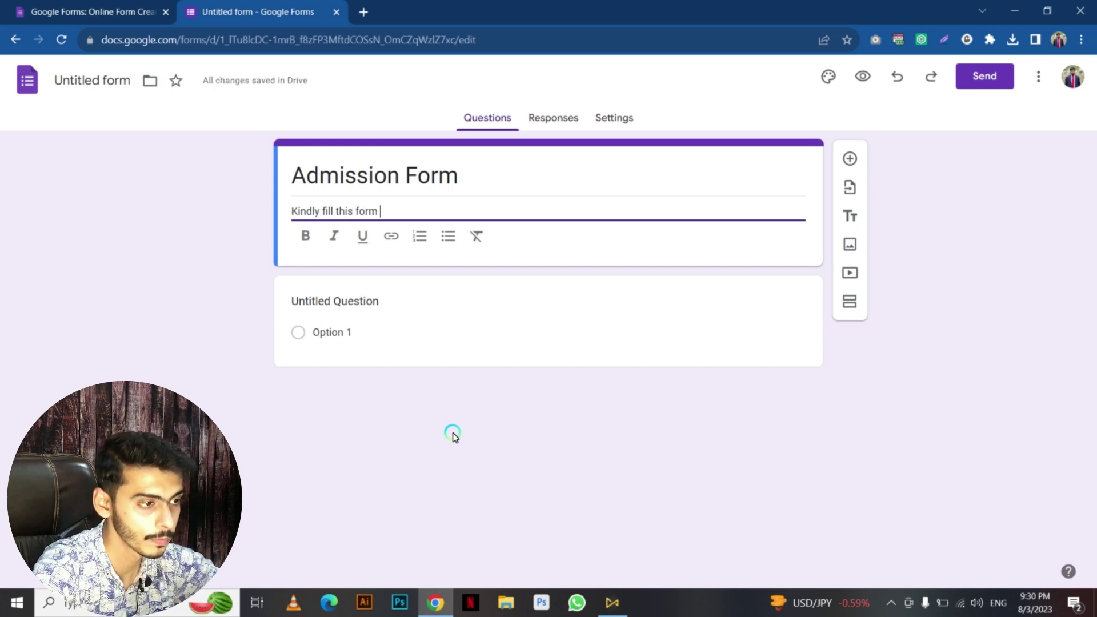
text(wit)
text(h cor)
text(r)
key(BackSpace)
key(BackSpace)
key(BackSpace)
key(BackSpace)
key(BackSpace)
key(BackSpace)
key(BackSpace)
key(BackSpace)
key(BackSpace)
text(correct)
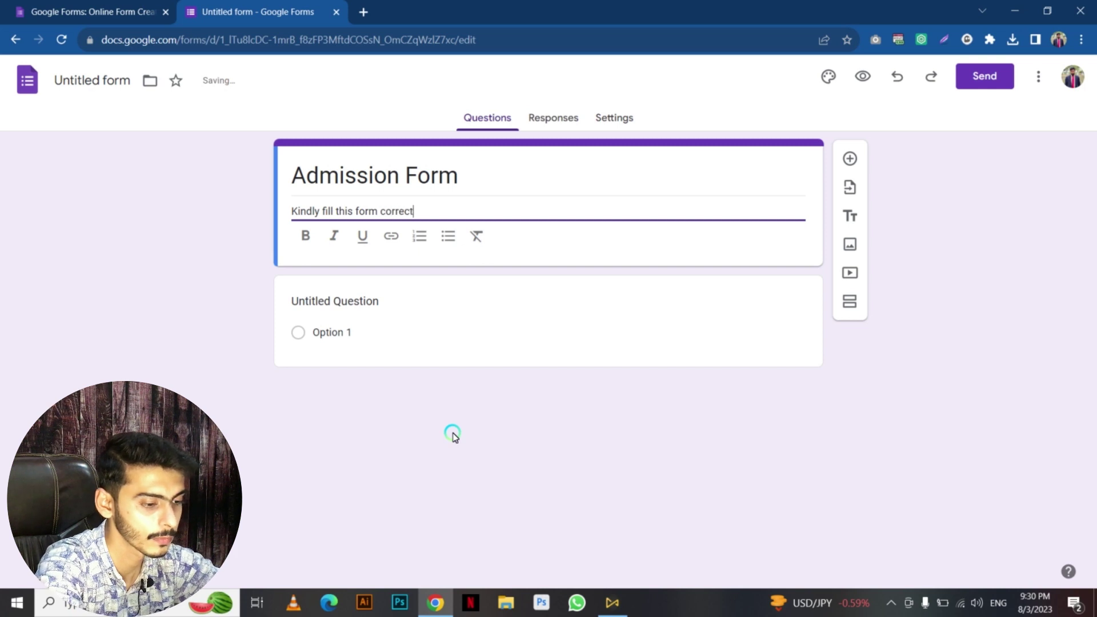
text(ly to ensure your admission)
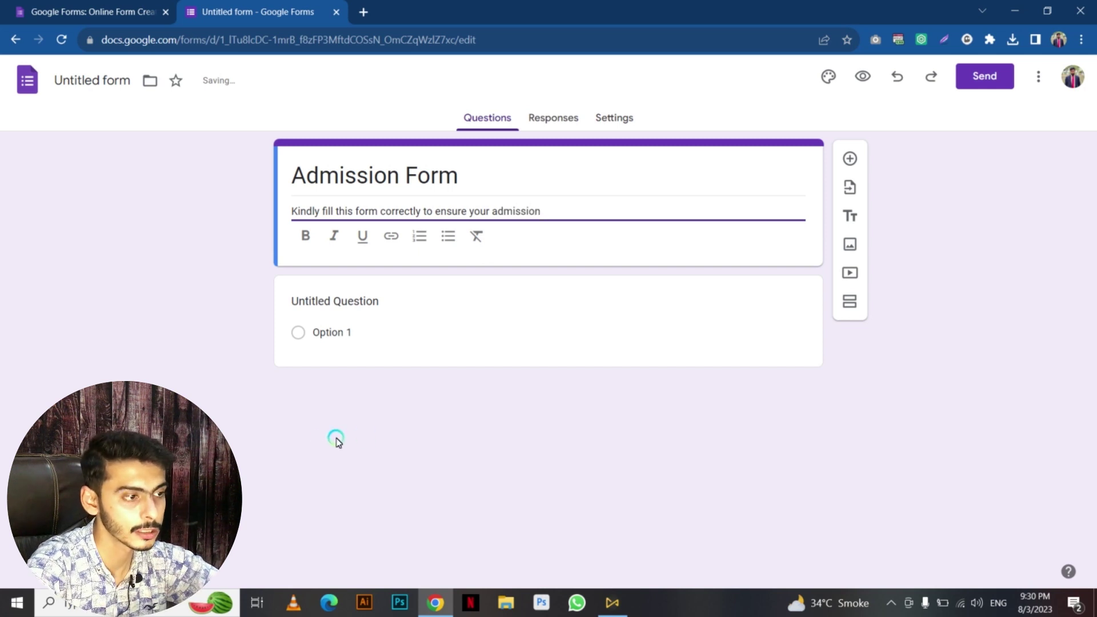
click(184, 333)
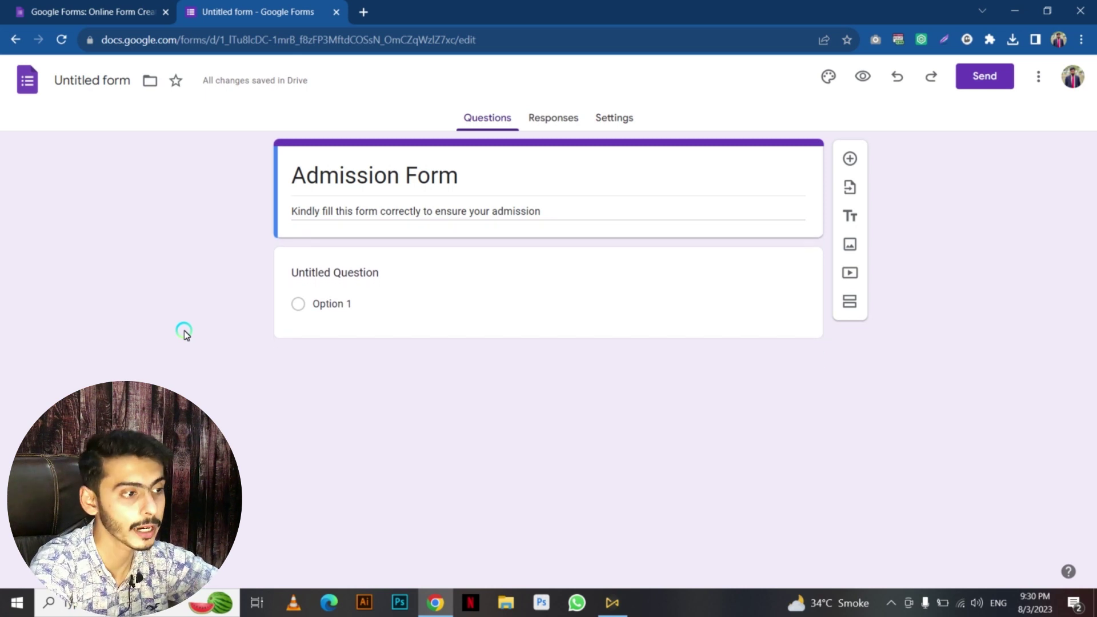
Replace the first question's placeholder title with "Full Name".
click(331, 273)
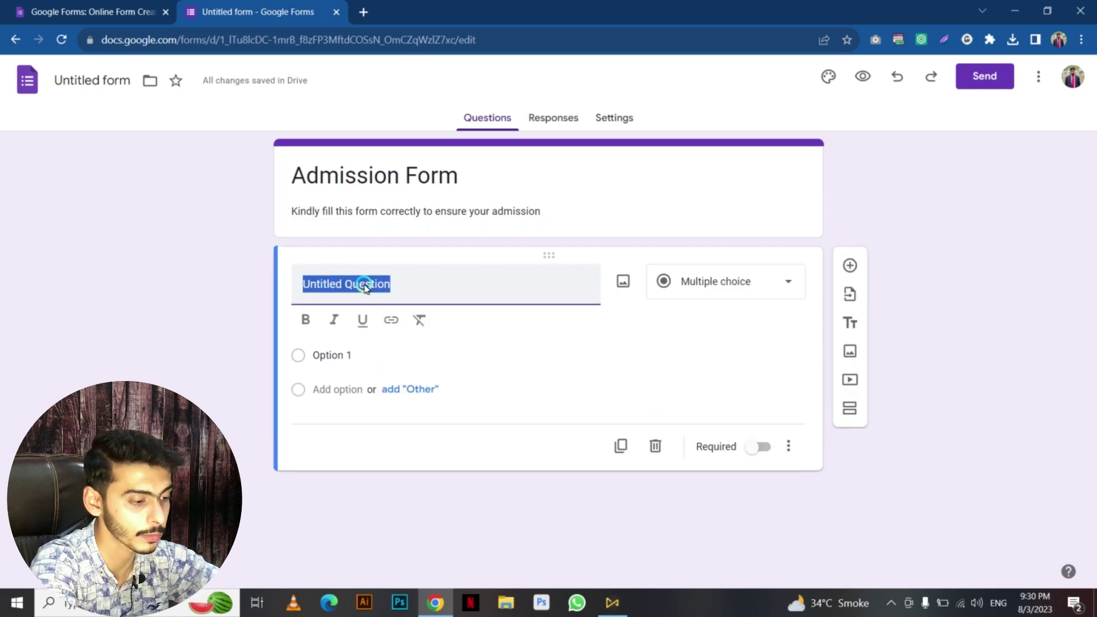
text(Full)
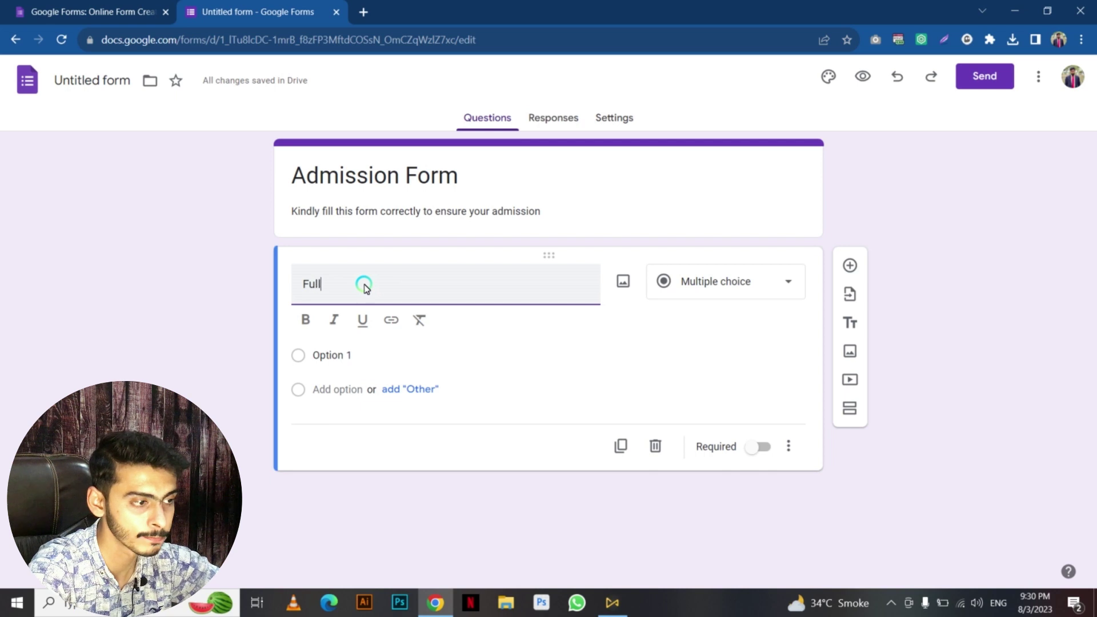
text( Name)
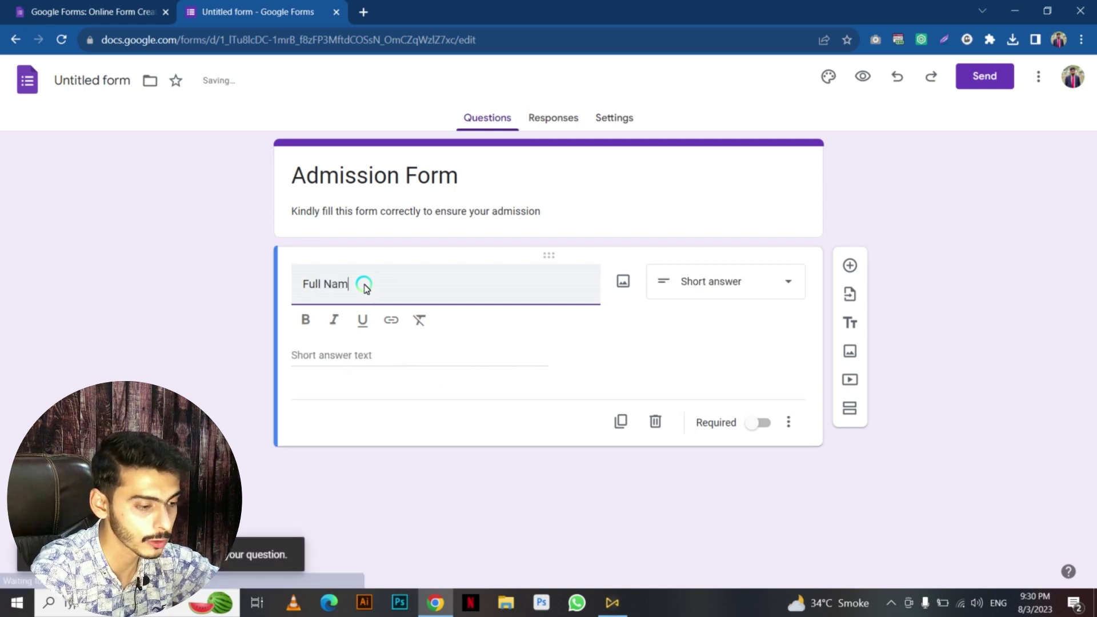
click(269, 318)
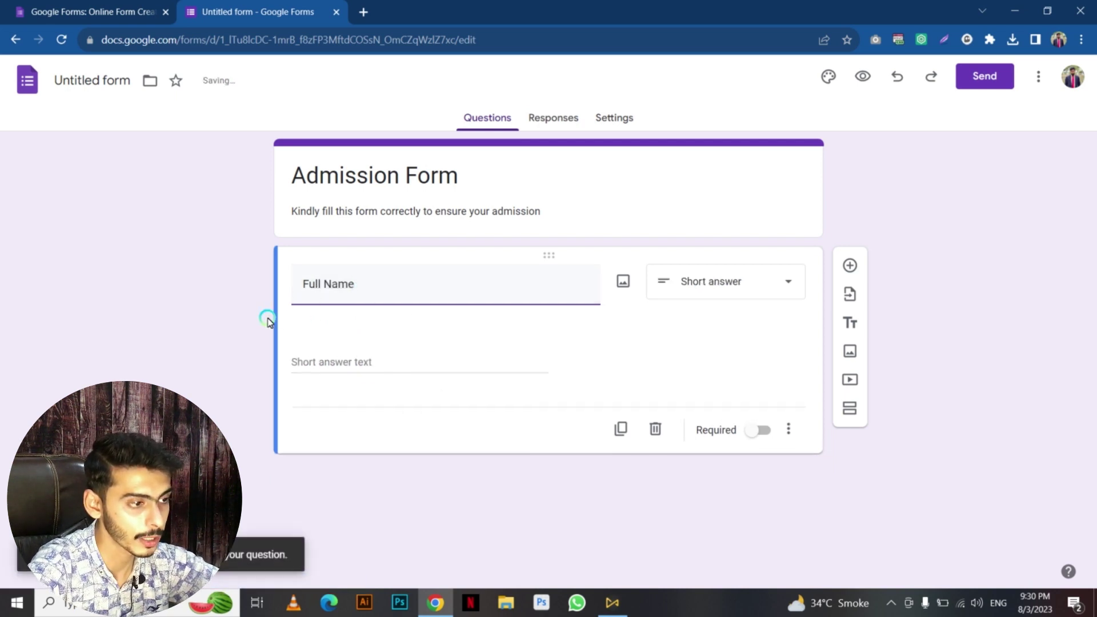
click(335, 334)
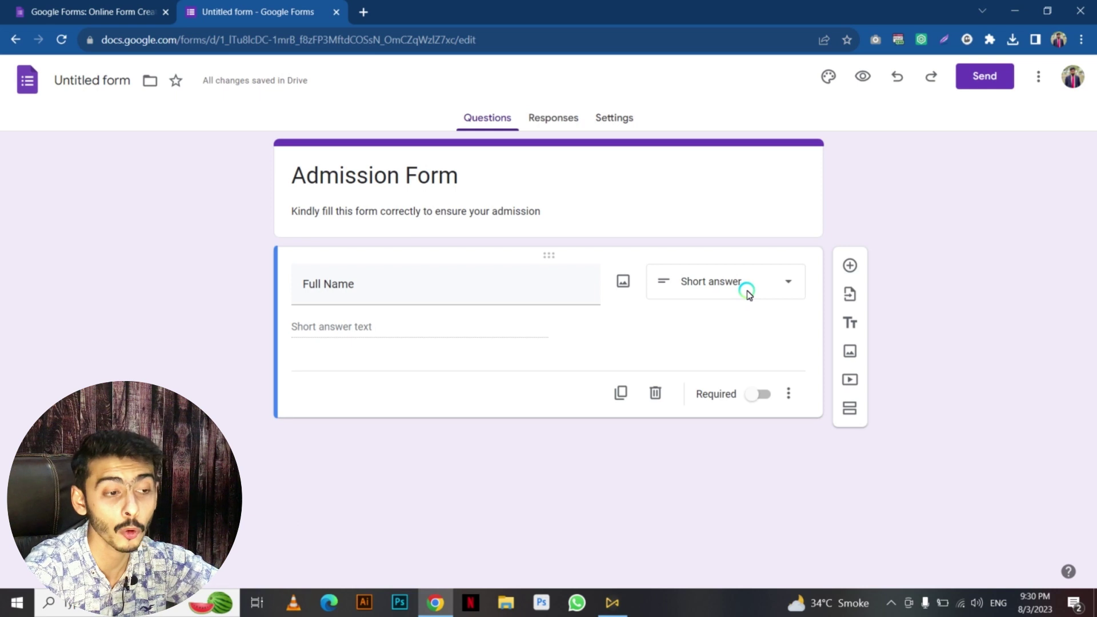
Review the available answer types for the Full Name question and make the question required.
click(749, 295)
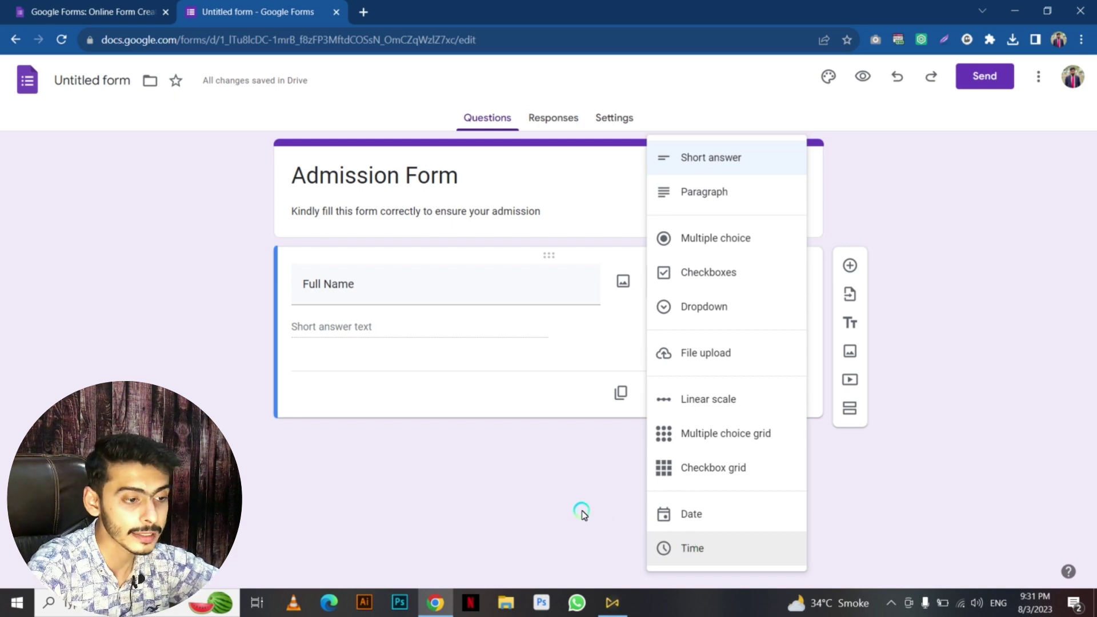
click(582, 513)
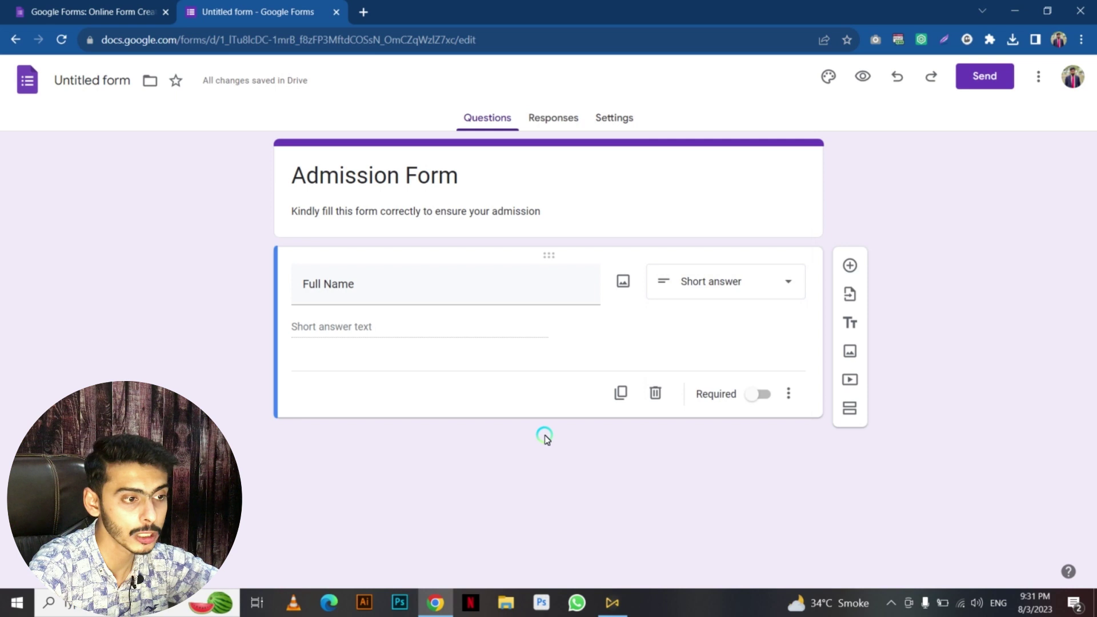
click(763, 394)
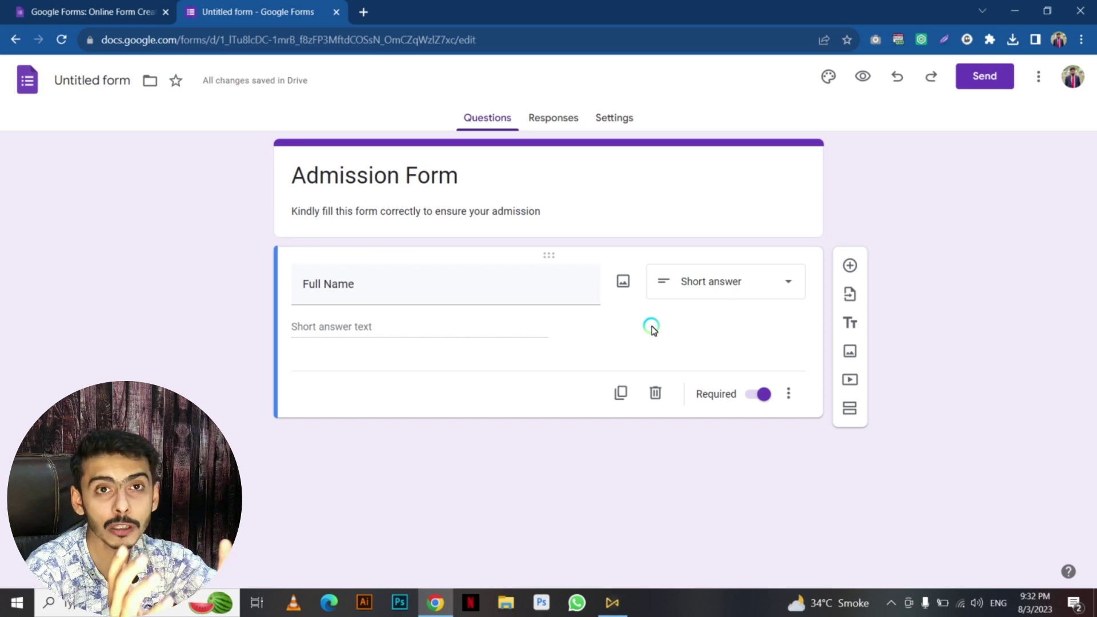
Search Google Images for "name" and insert the picture of colourful NAME letters on a brick wall into the Full Name question.
click(624, 283)
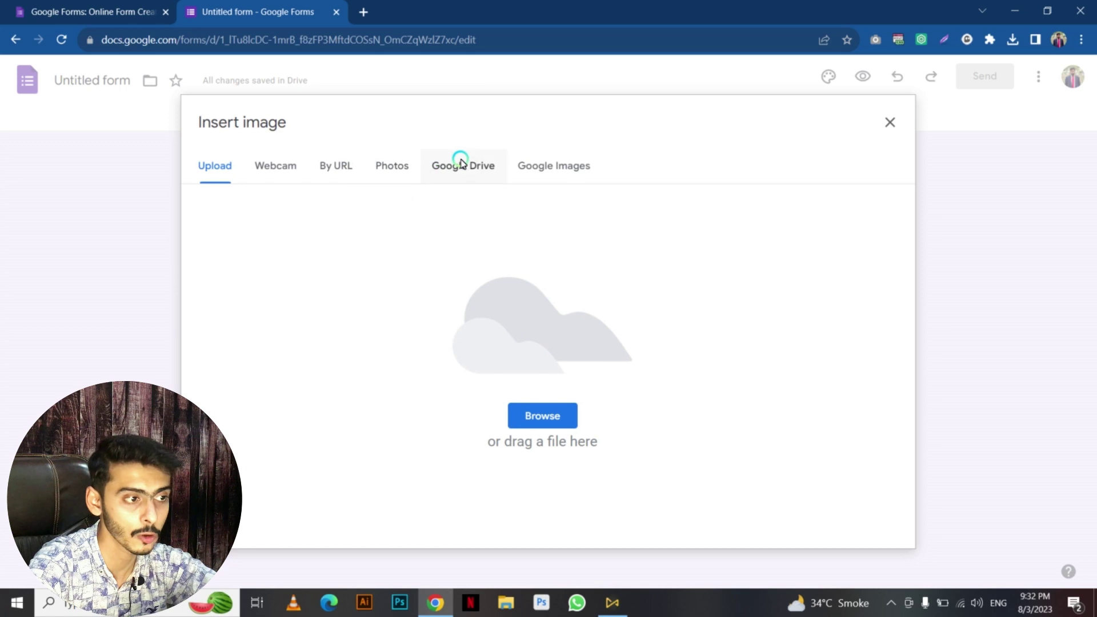
click(544, 165)
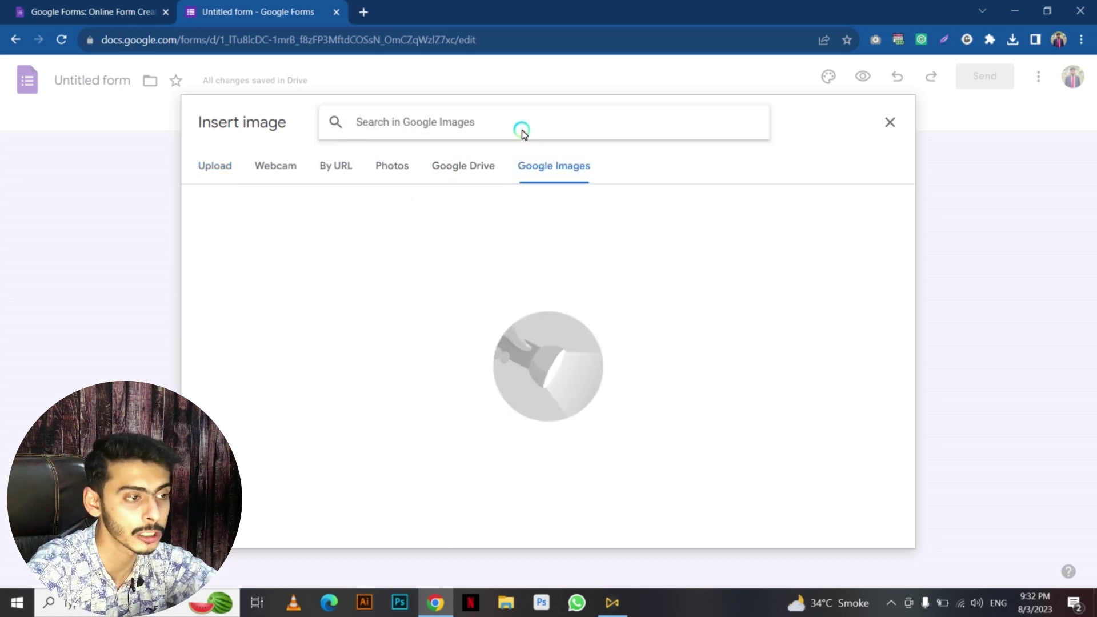
text(name)
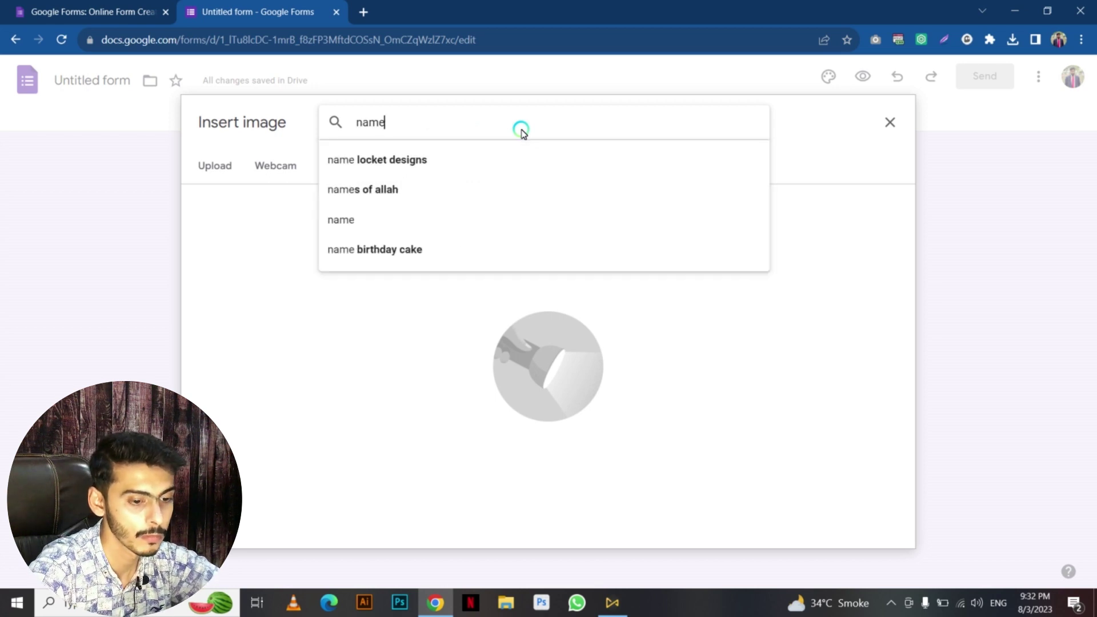
key(Return)
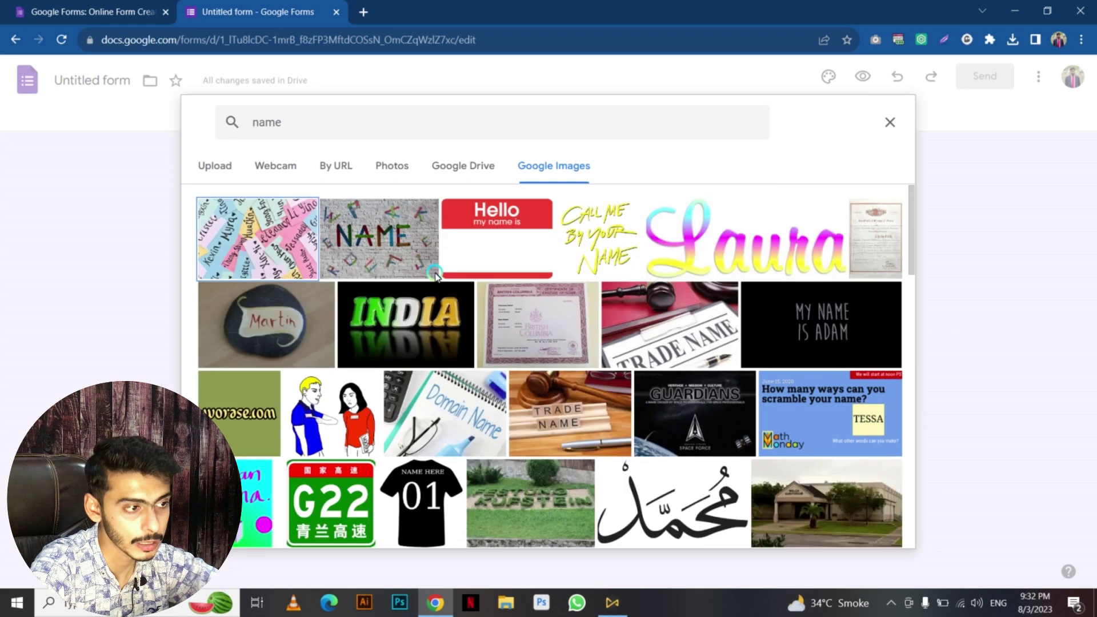
click(387, 243)
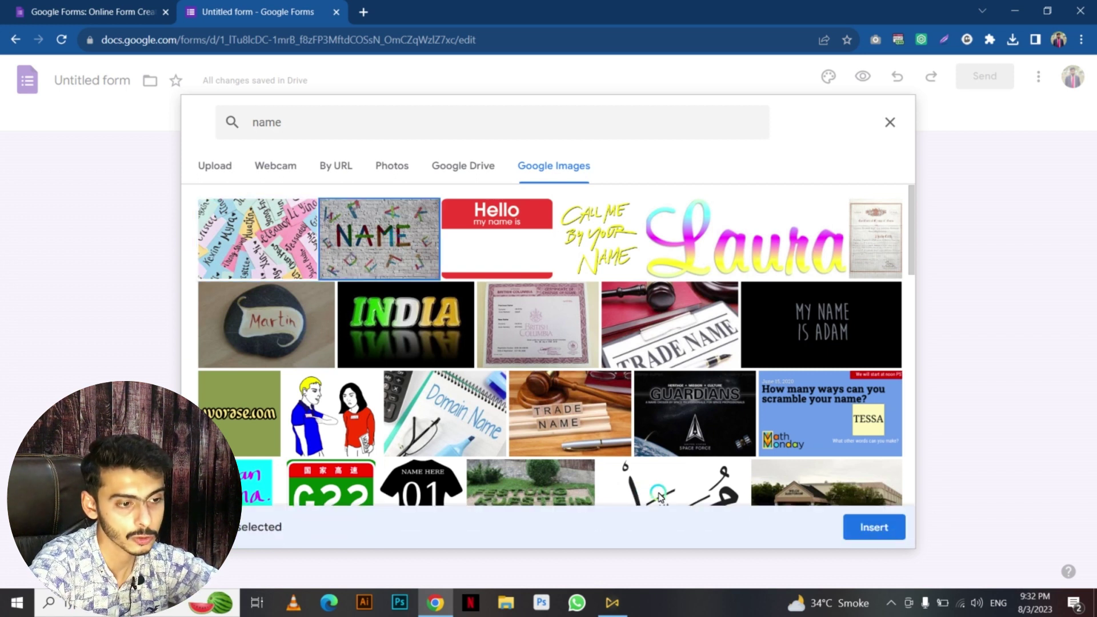
click(852, 525)
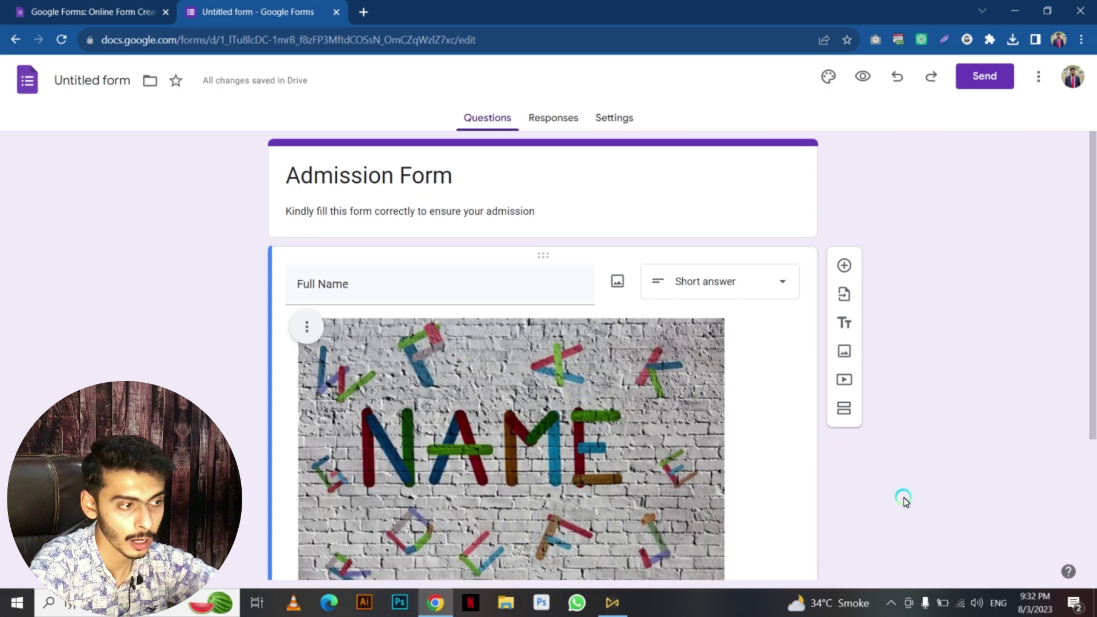
Shrink the NAME picture in the Full Name question to roughly two-thirds of its width, keeping its proportions.
scroll(904, 498, down, 4)
scroll(903, 498, up, 4)
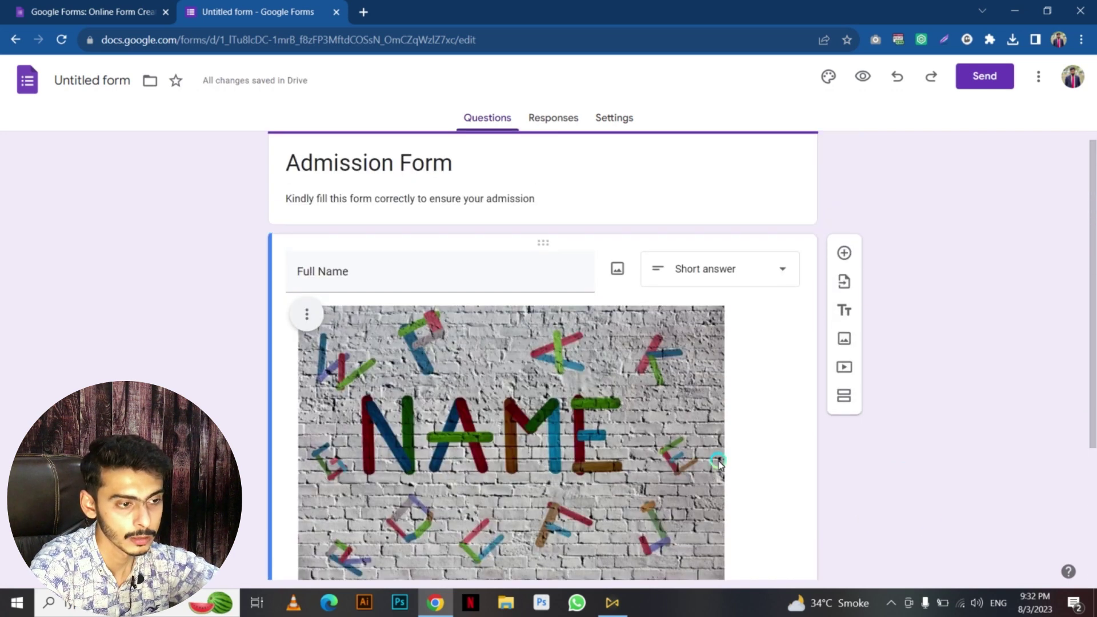
click(688, 460)
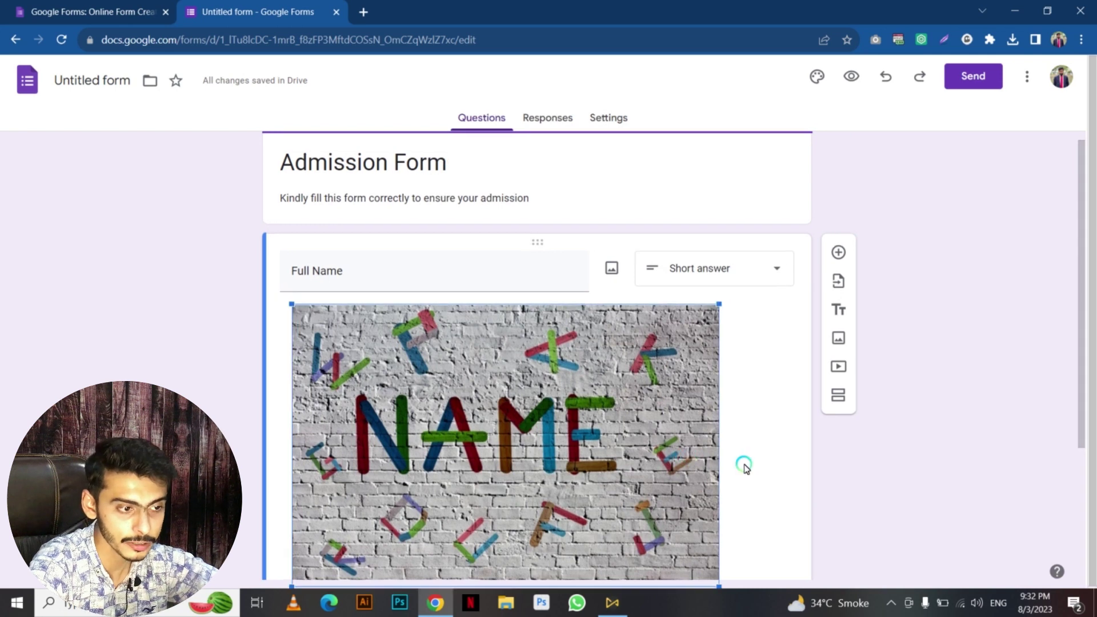
scroll(745, 465, down, 1)
drag(722, 517, 592, 386)
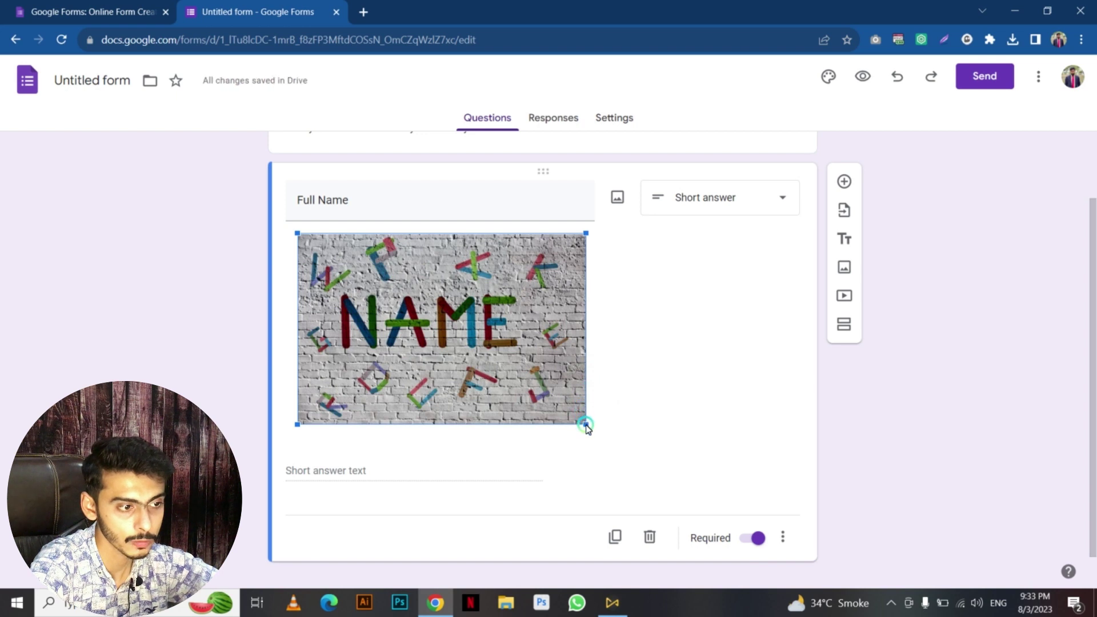
click(883, 400)
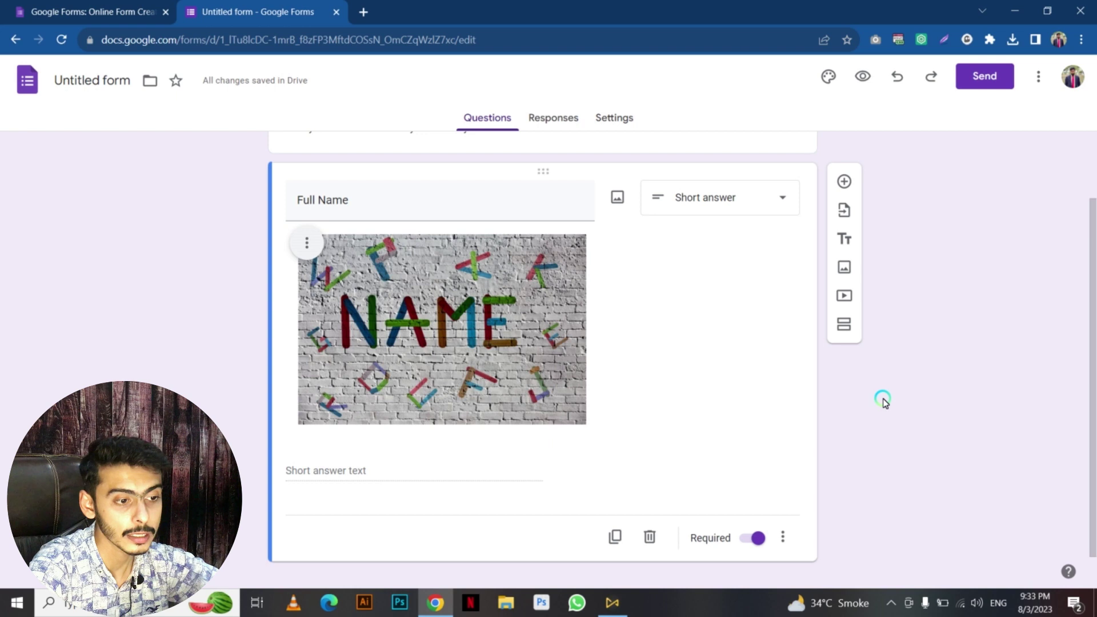
Try response validation of type Text on the Full Name question, look through its conditions, and remove the validation rule.
click(784, 538)
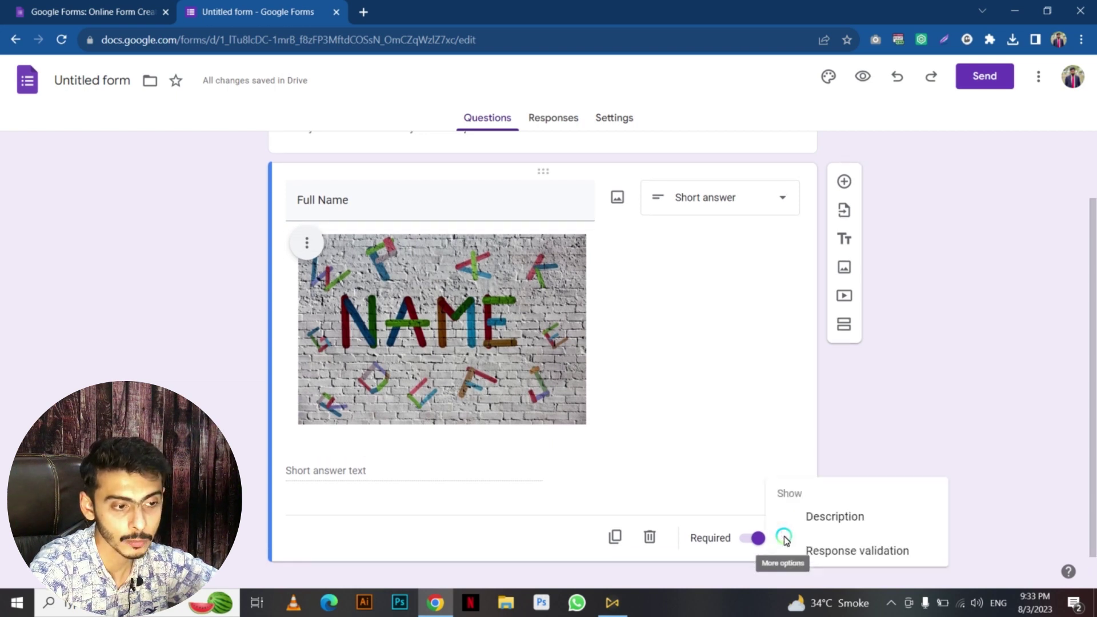
click(827, 546)
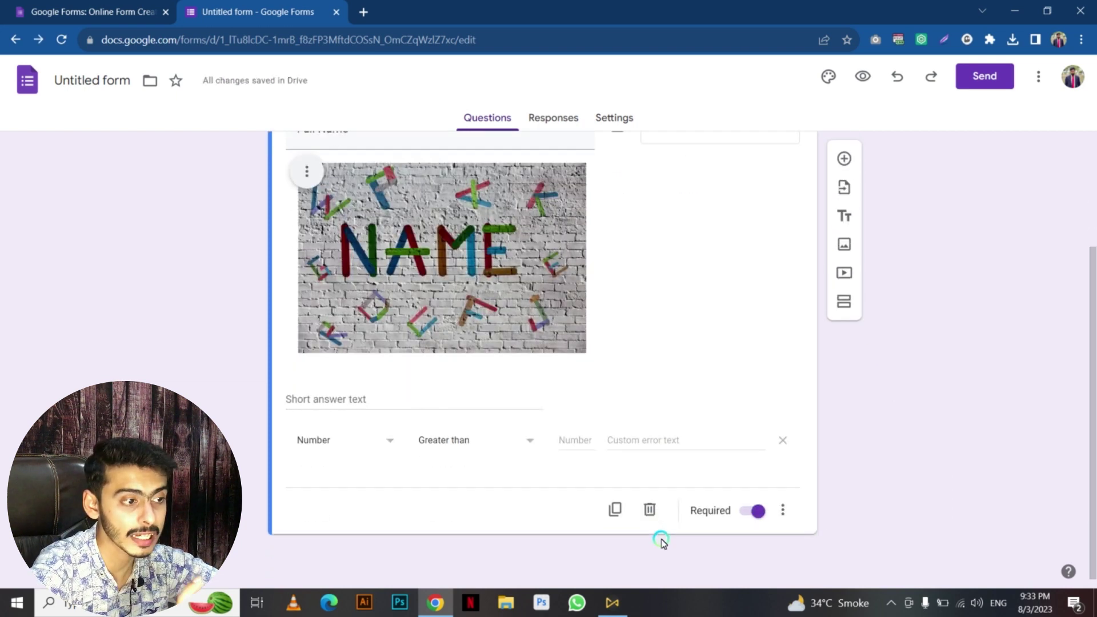
click(379, 441)
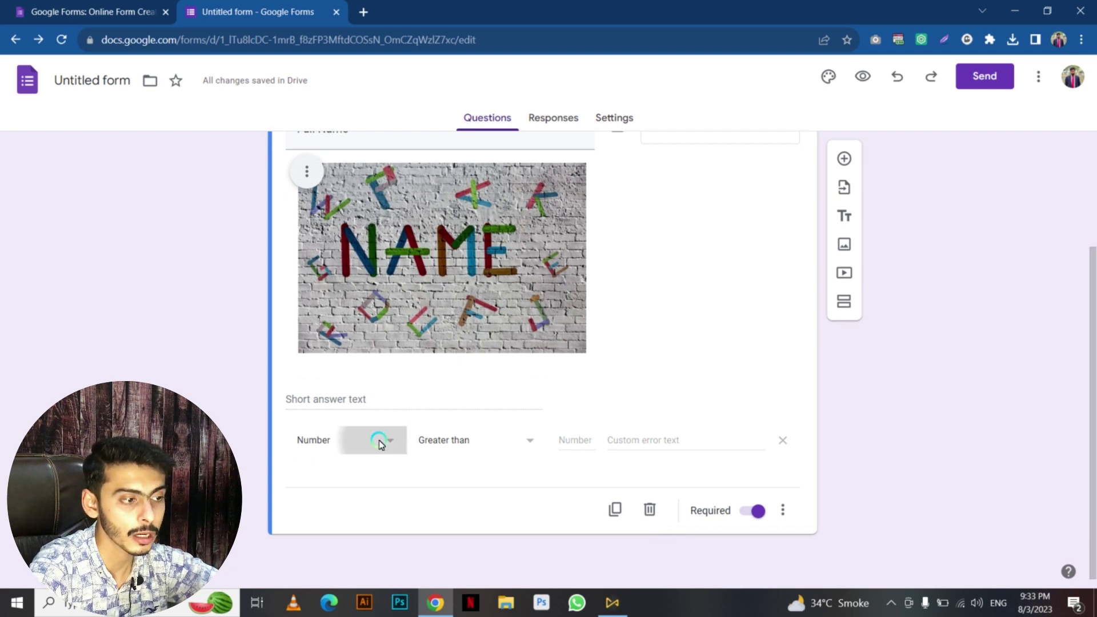
click(360, 471)
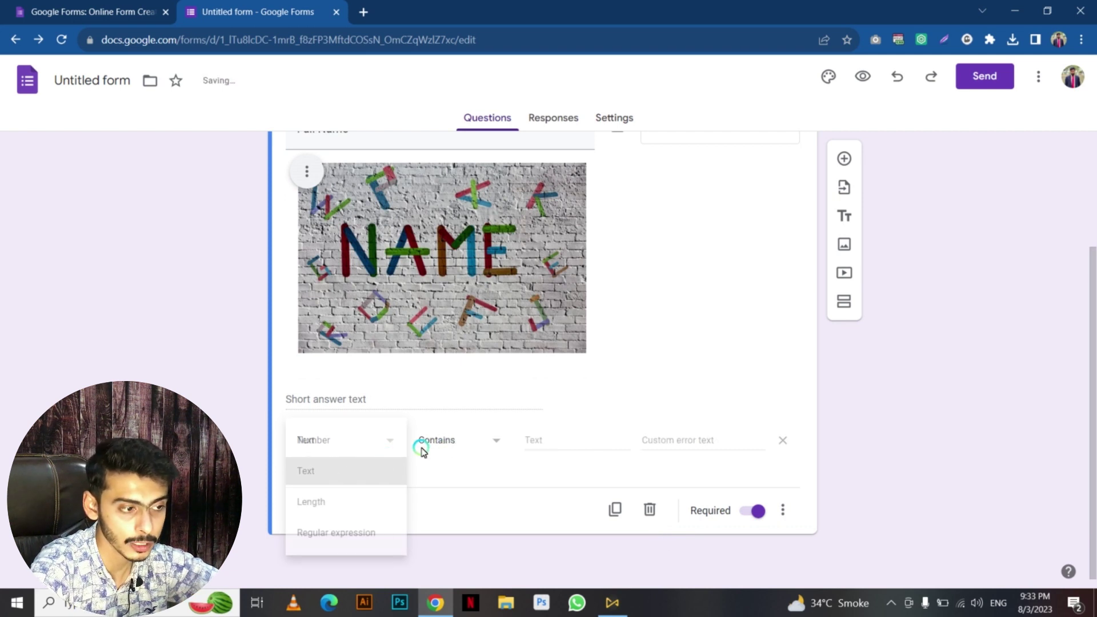
click(452, 443)
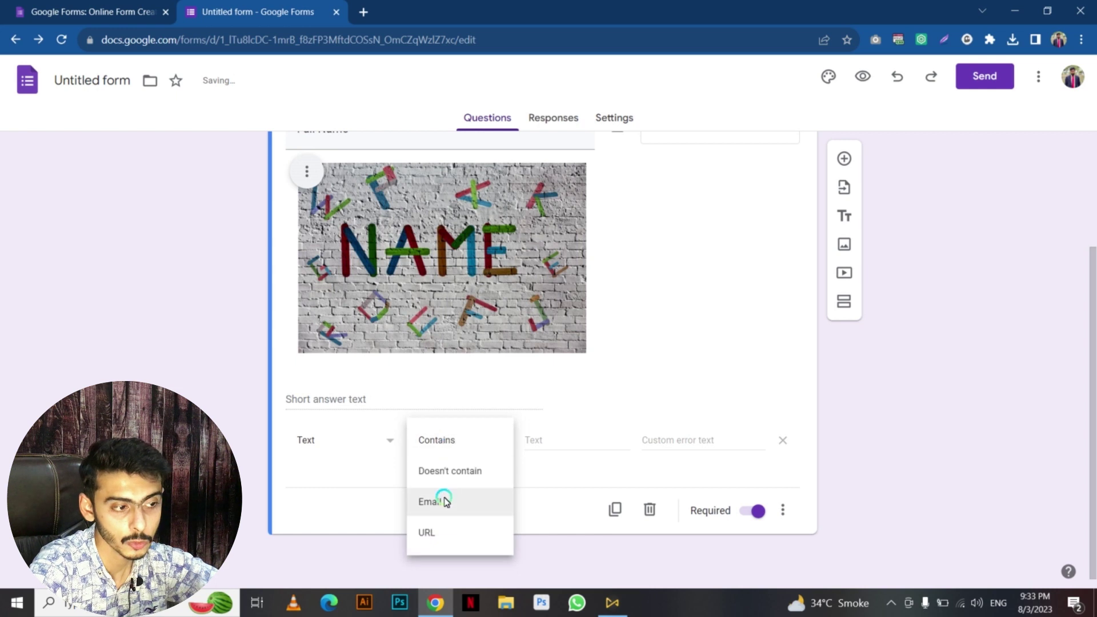
click(451, 495)
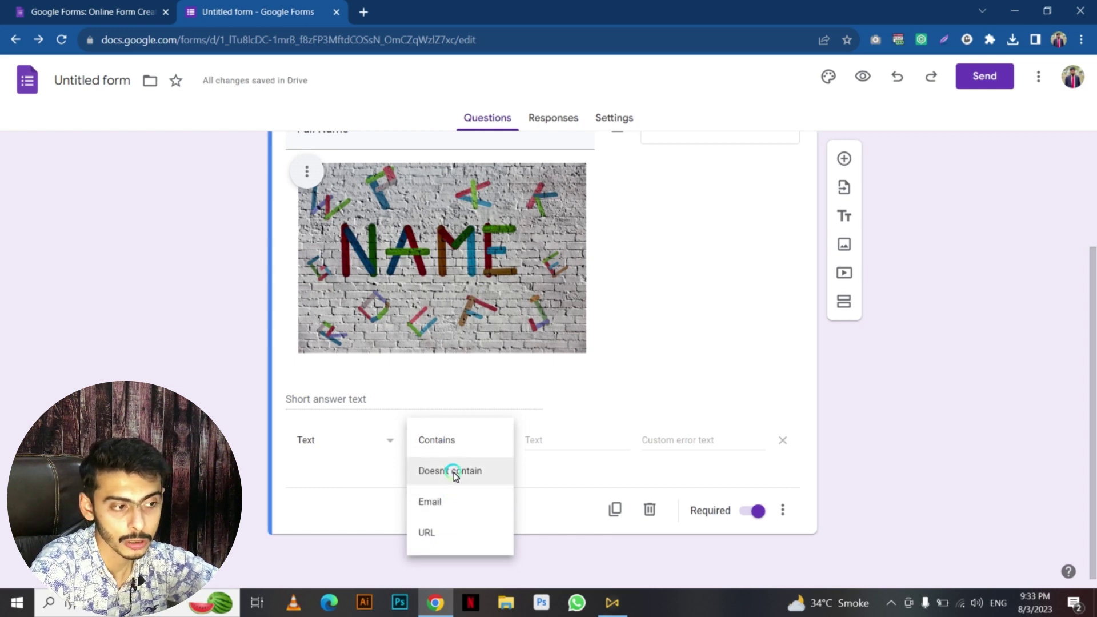
click(381, 474)
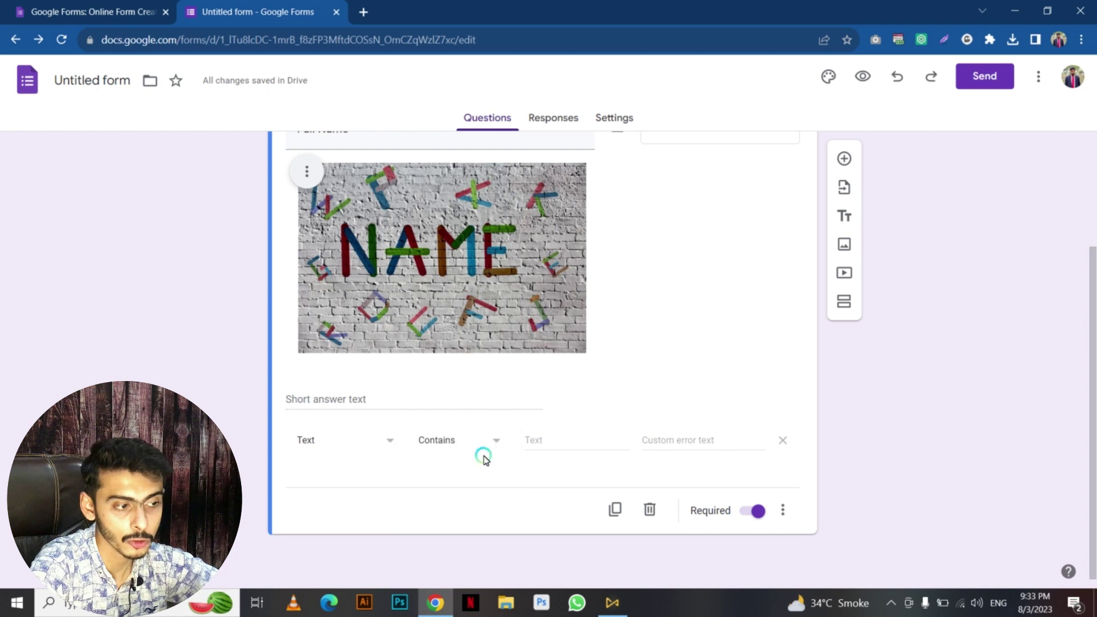
click(781, 444)
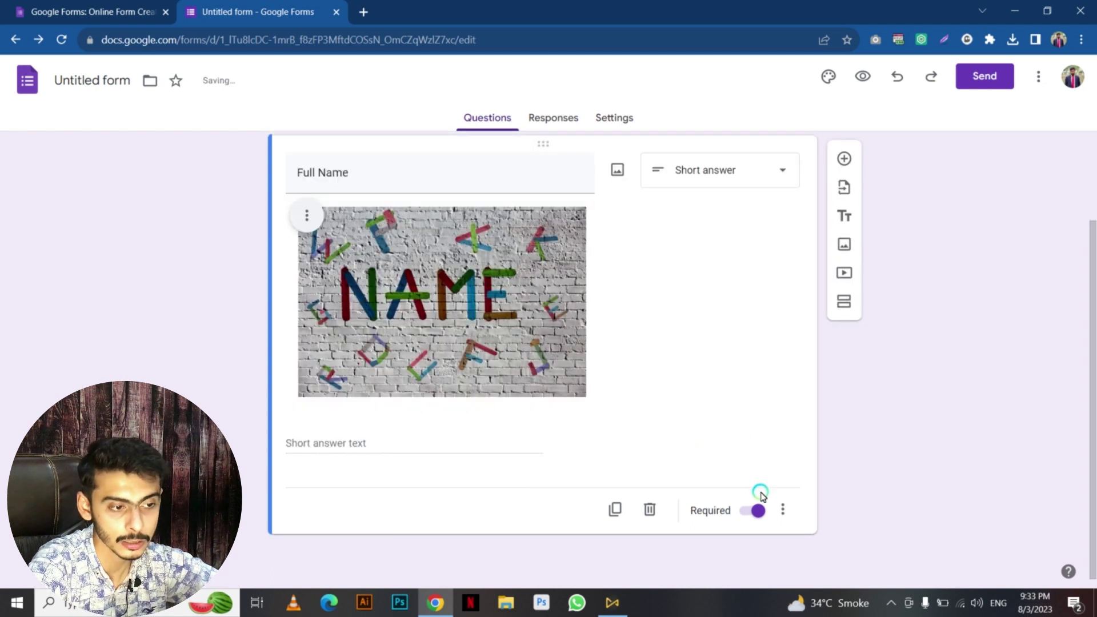
Show a description on the Full Name question and enter "Enter your full name".
click(783, 508)
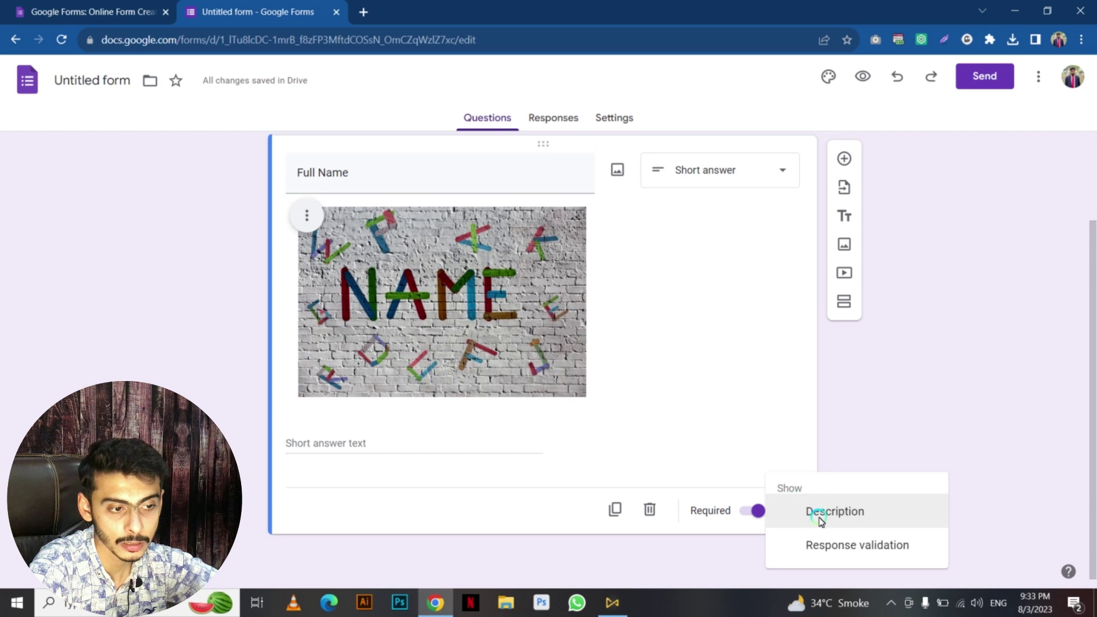
click(820, 519)
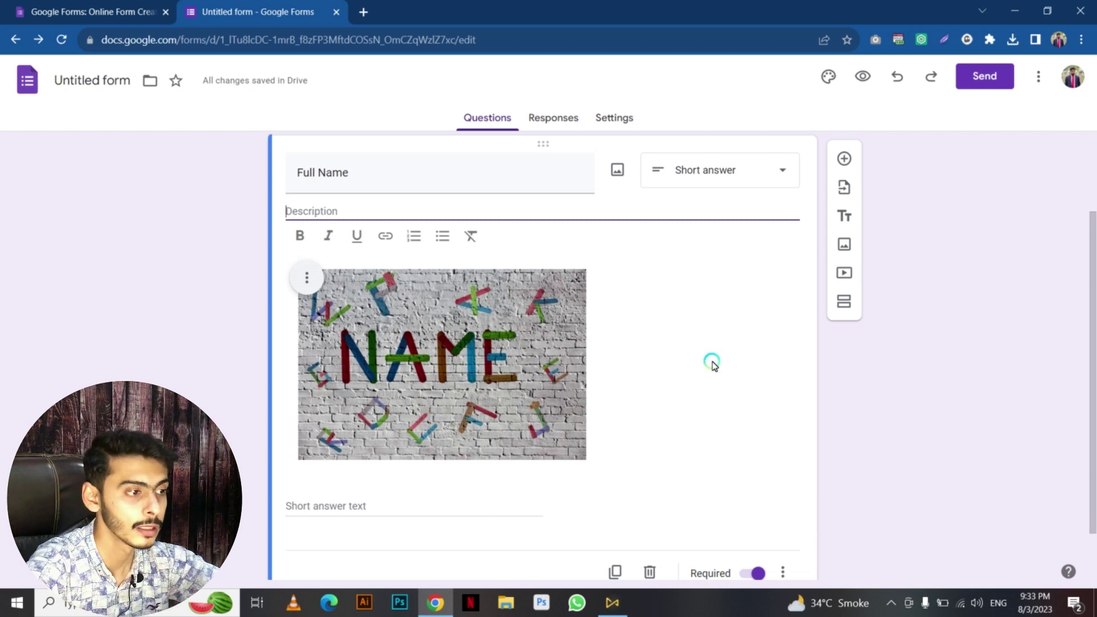
text(E)
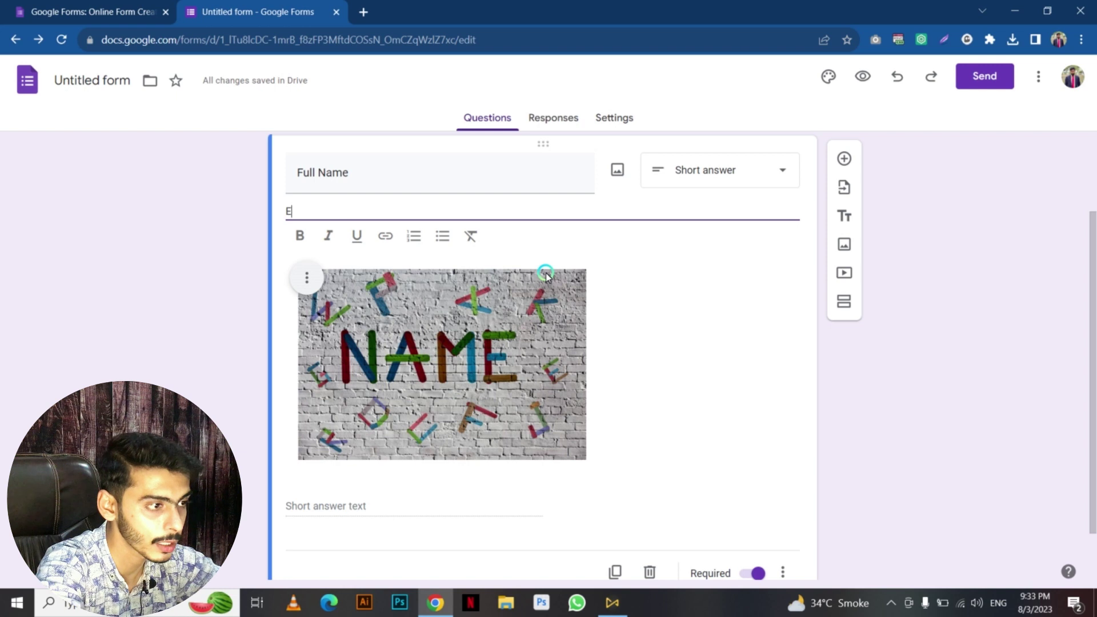
text(nter your name)
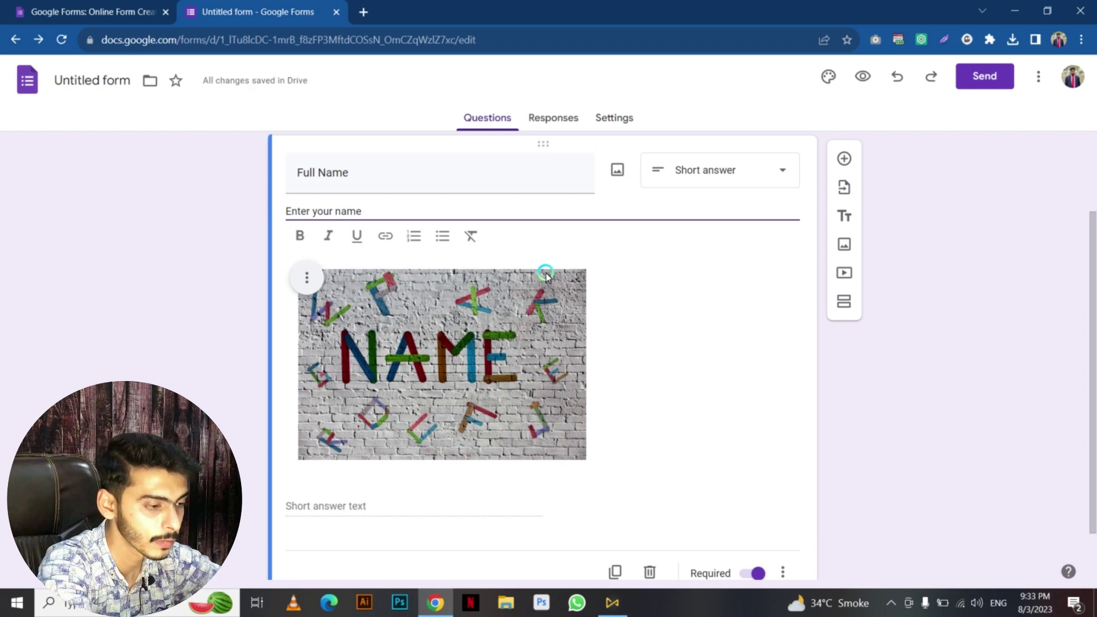
key(Left)
key(Left)
key(Left)
key(Left)
key(Left)
text(full)
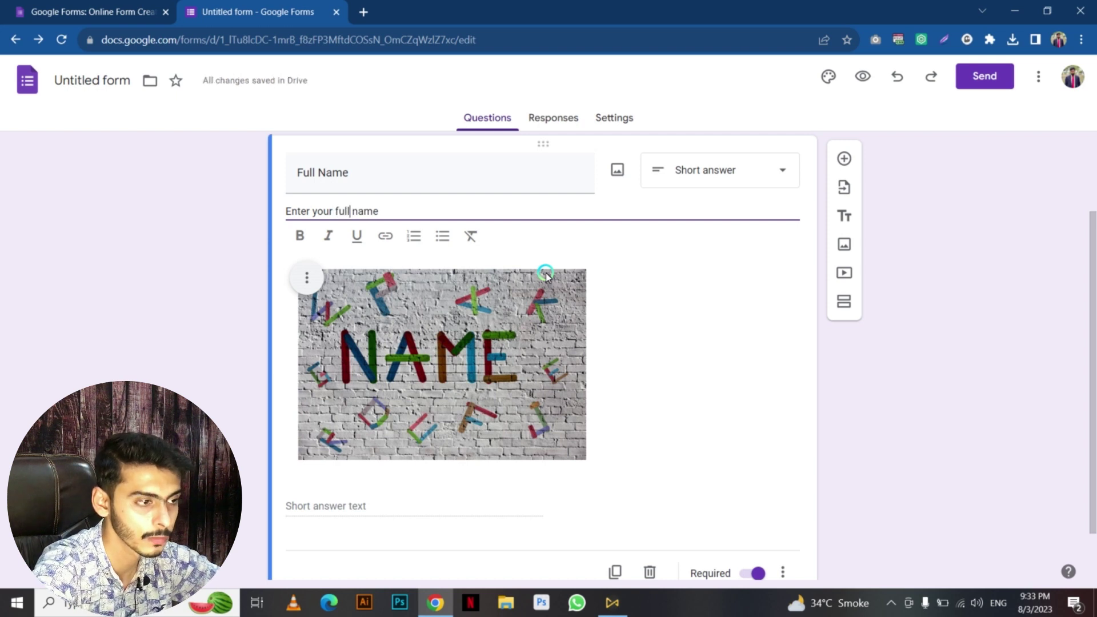
click(246, 281)
Add a new question titled "Courses" with the Checkboxes answer type.
scroll(245, 281, down, 1)
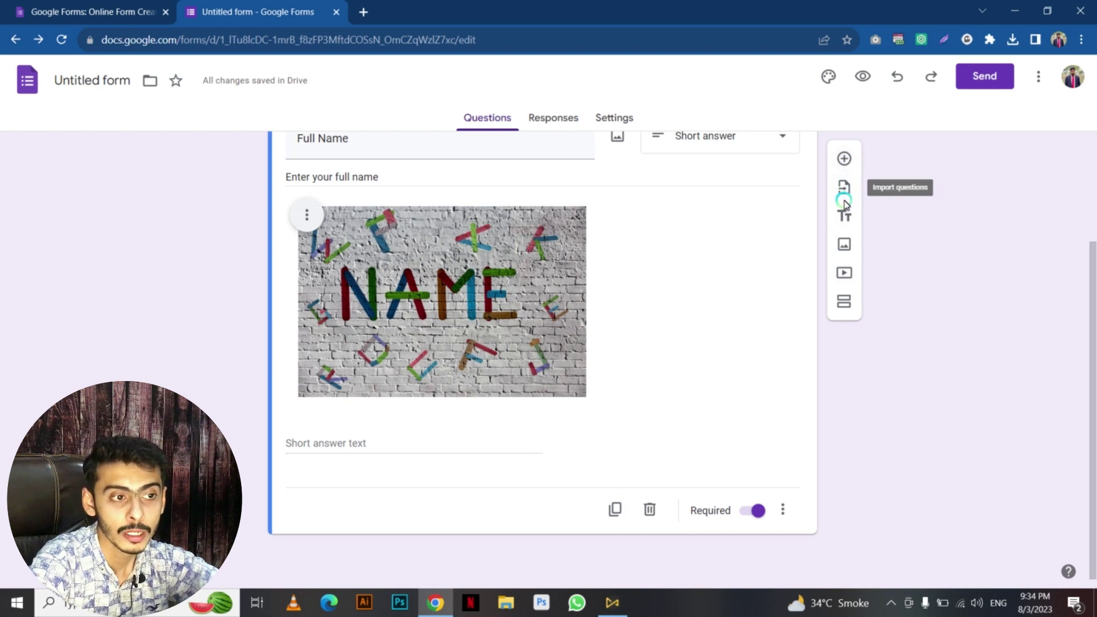
click(844, 162)
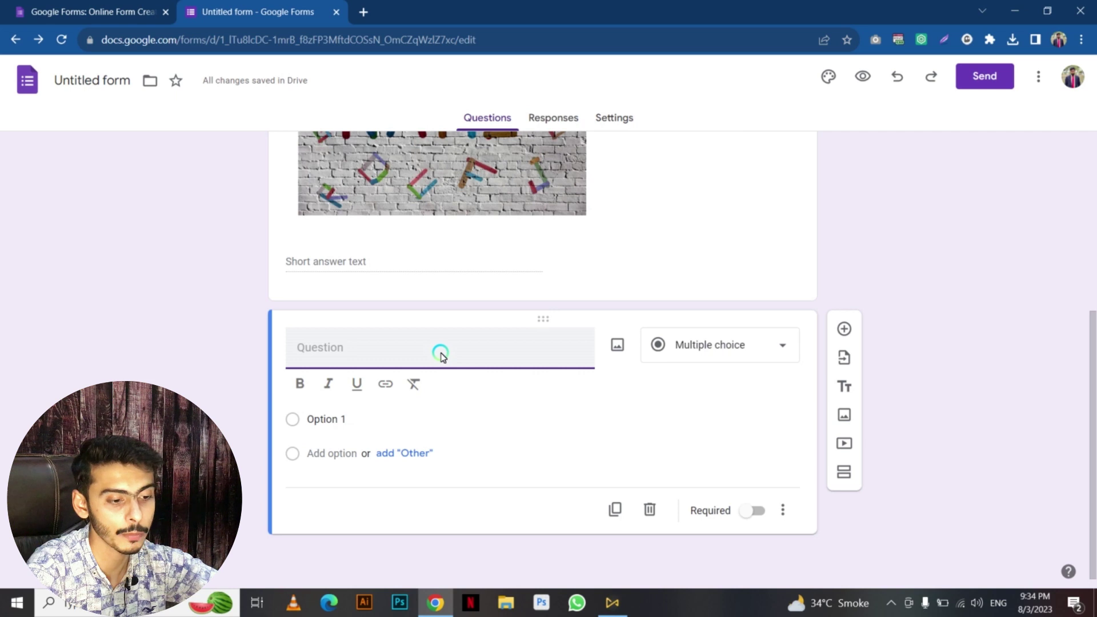
text(Course)
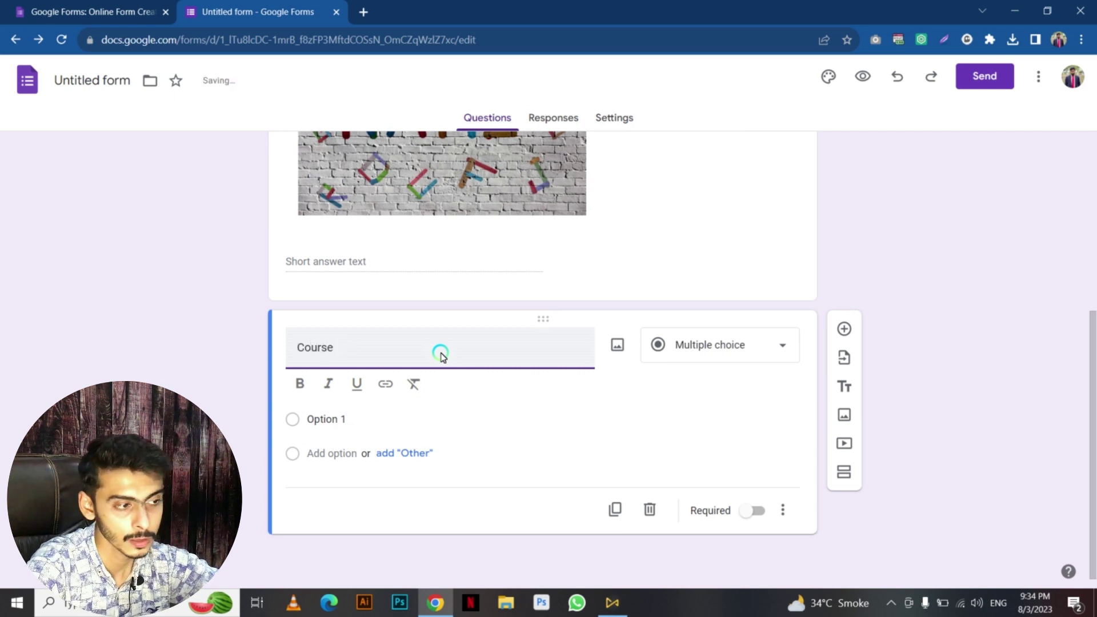
text(s)
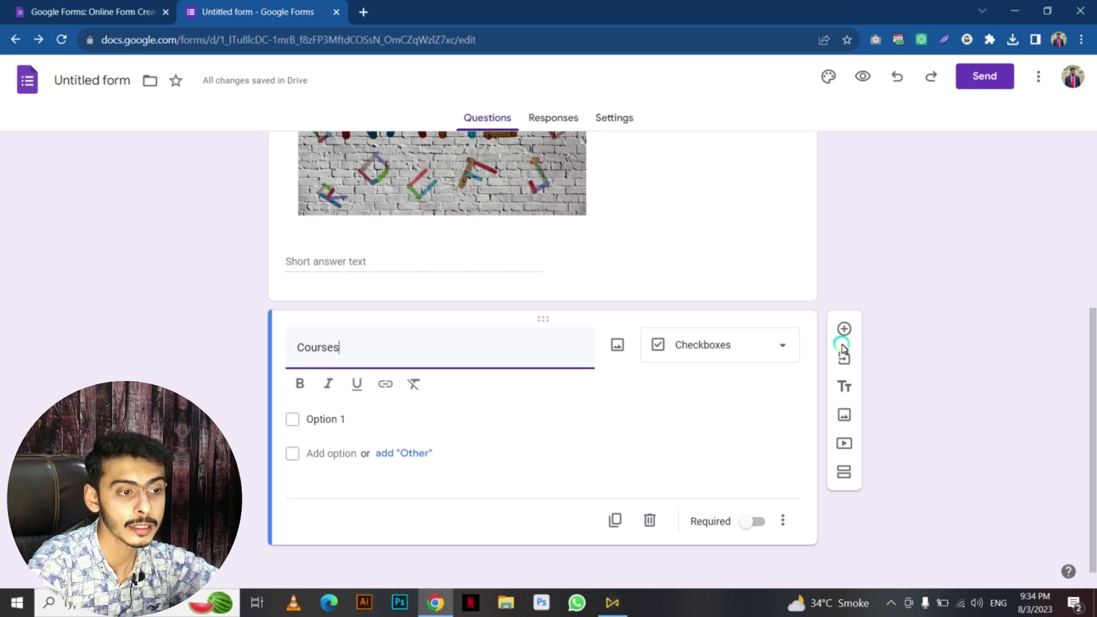
click(778, 348)
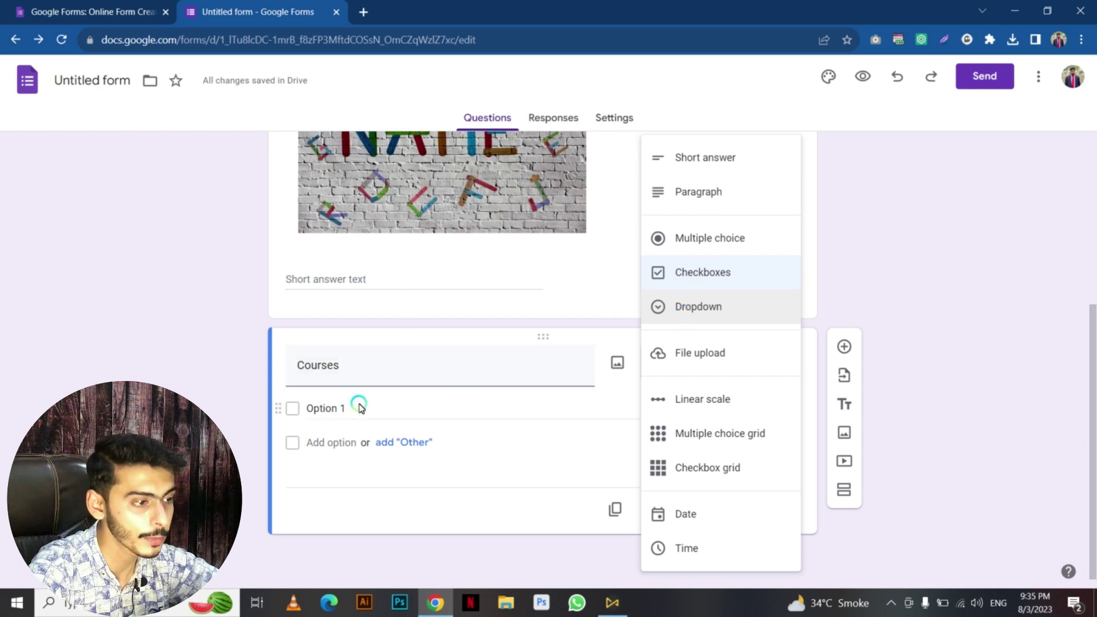
Fill the Courses question with the options "Digital Marketing" and "Graphics Designing".
click(339, 409)
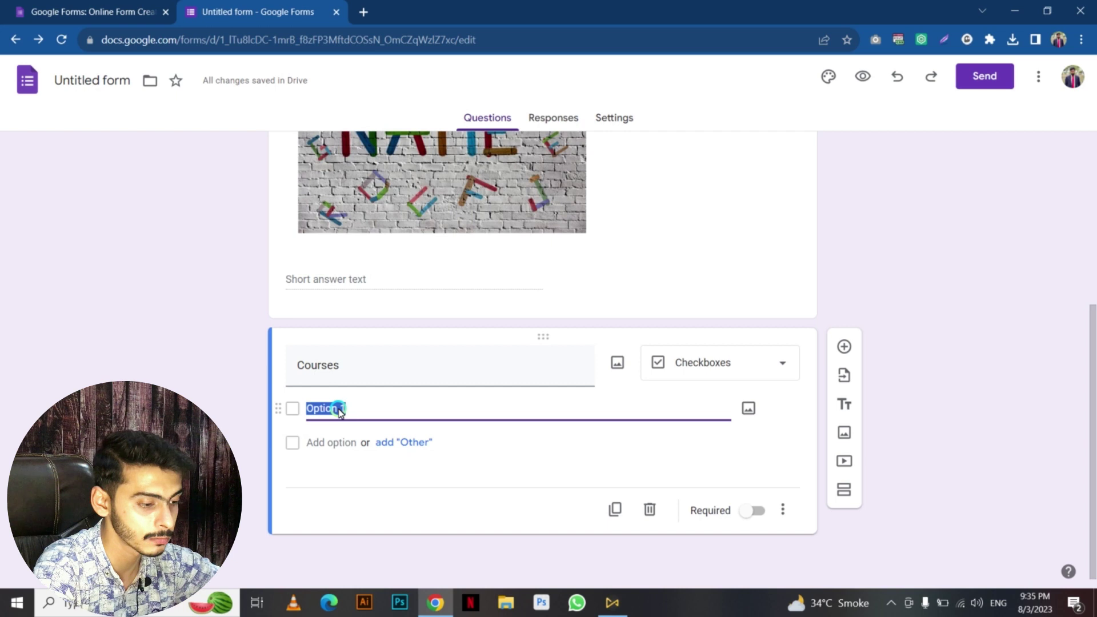
text(Digi)
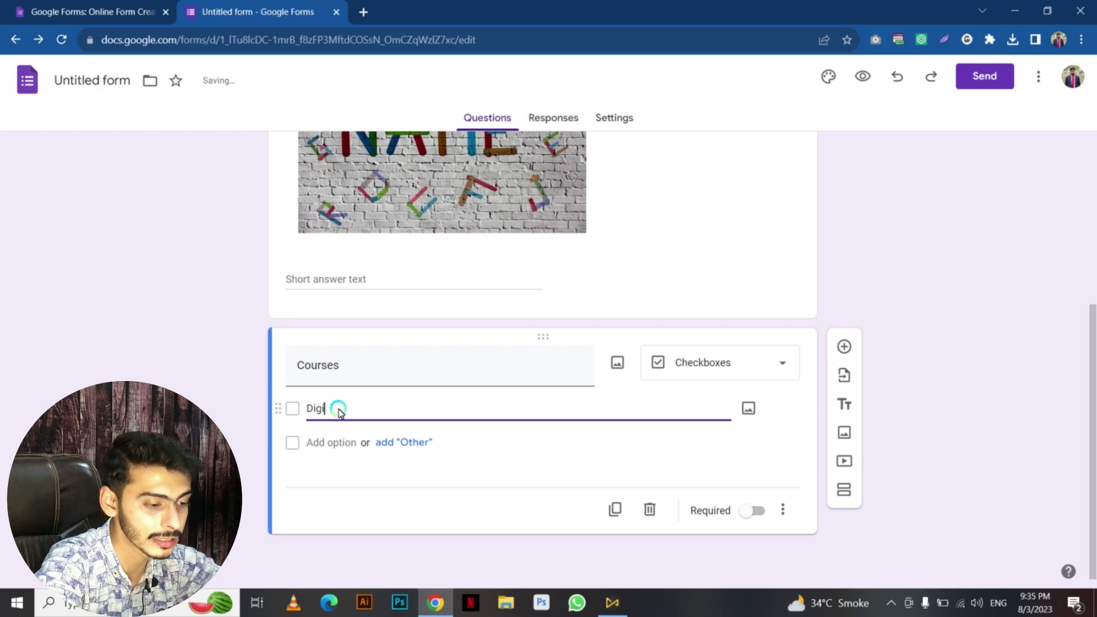
text(tal Ma)
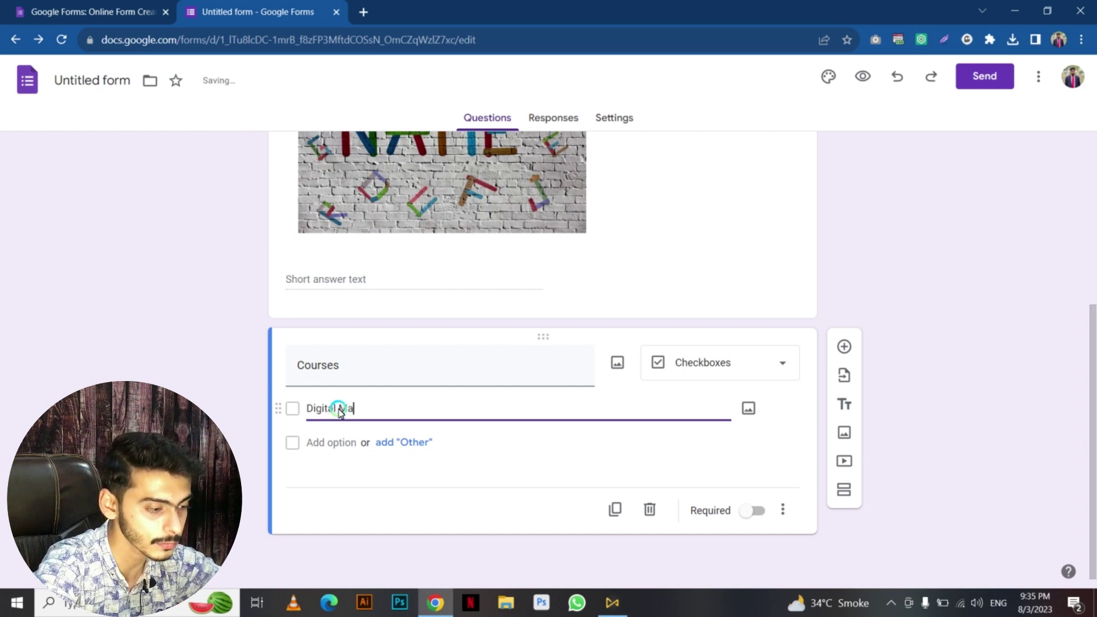
text(rketing)
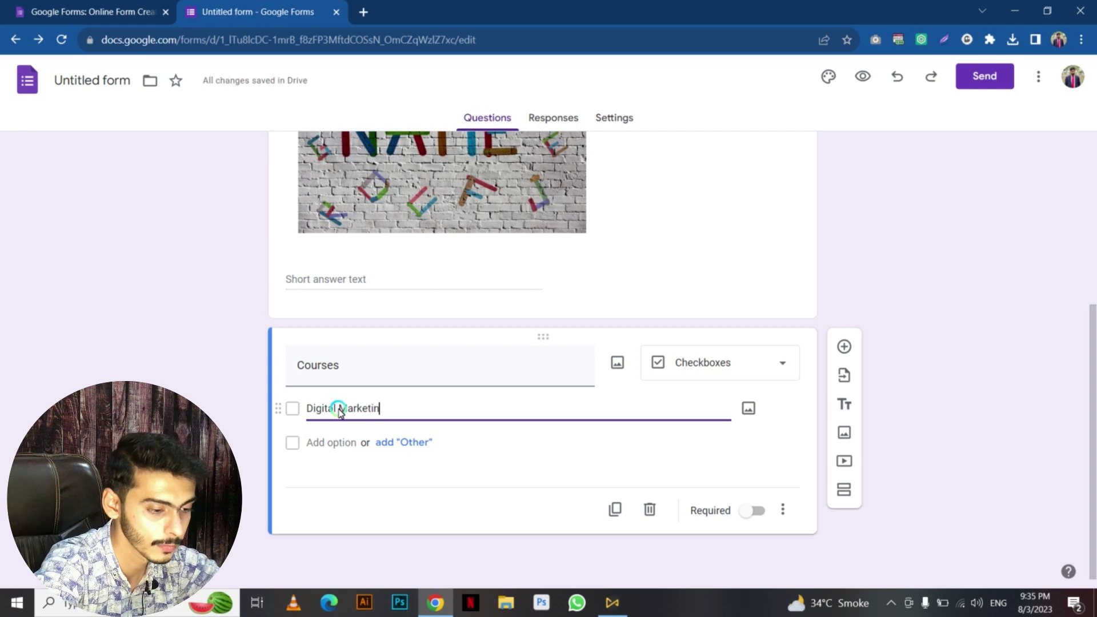
click(330, 438)
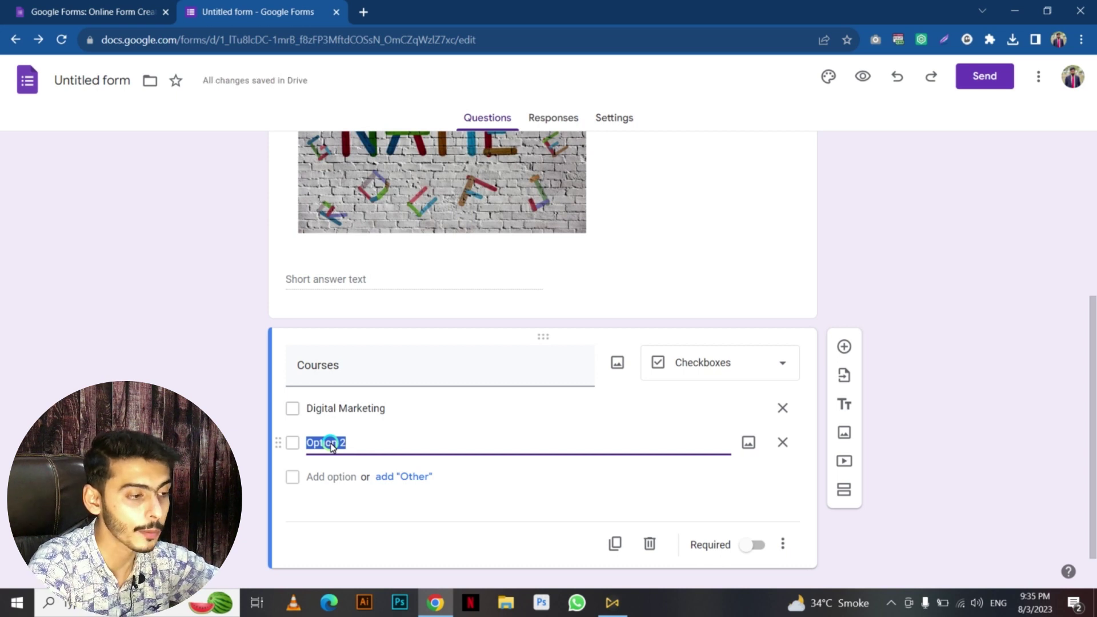
text(Graphics Designing)
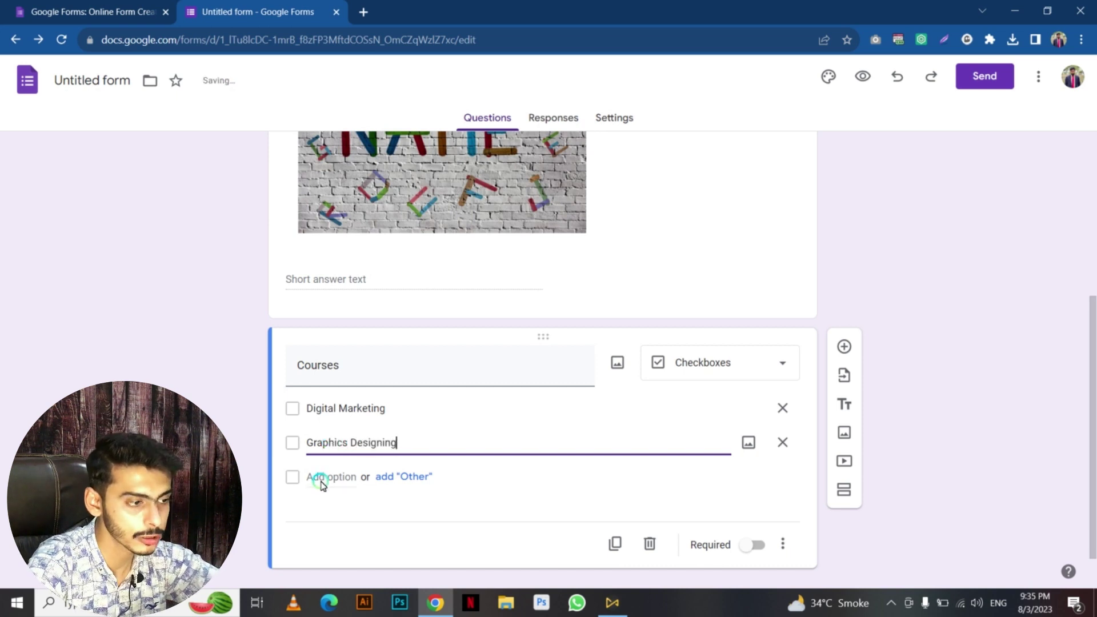
key(Escape)
Make the Courses question required and look over its additional display options.
scroll(509, 461, down, 1)
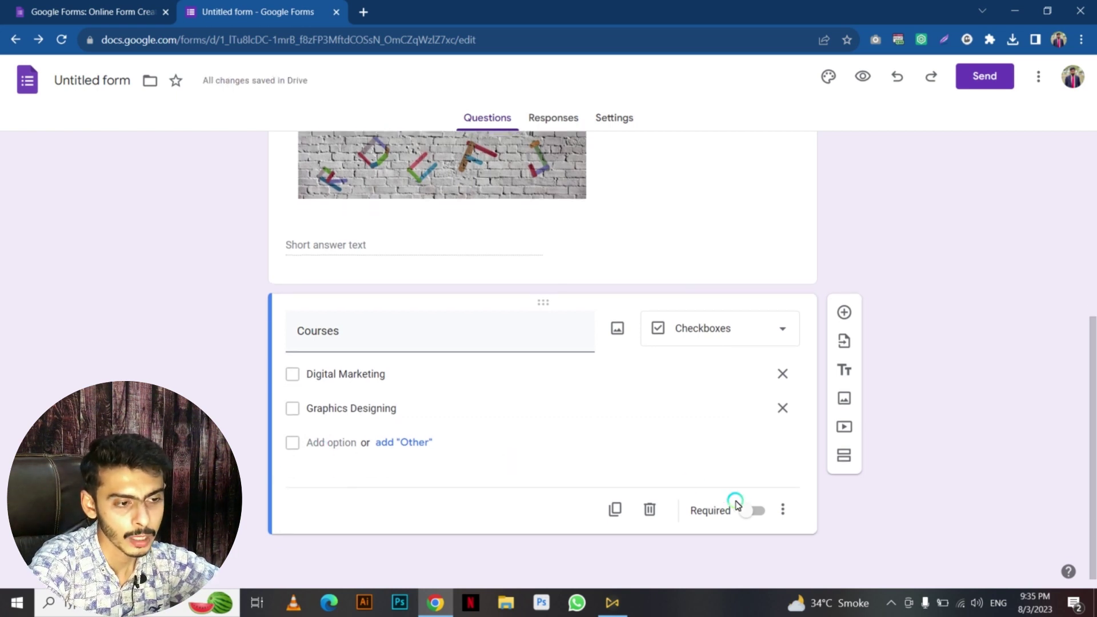
click(750, 512)
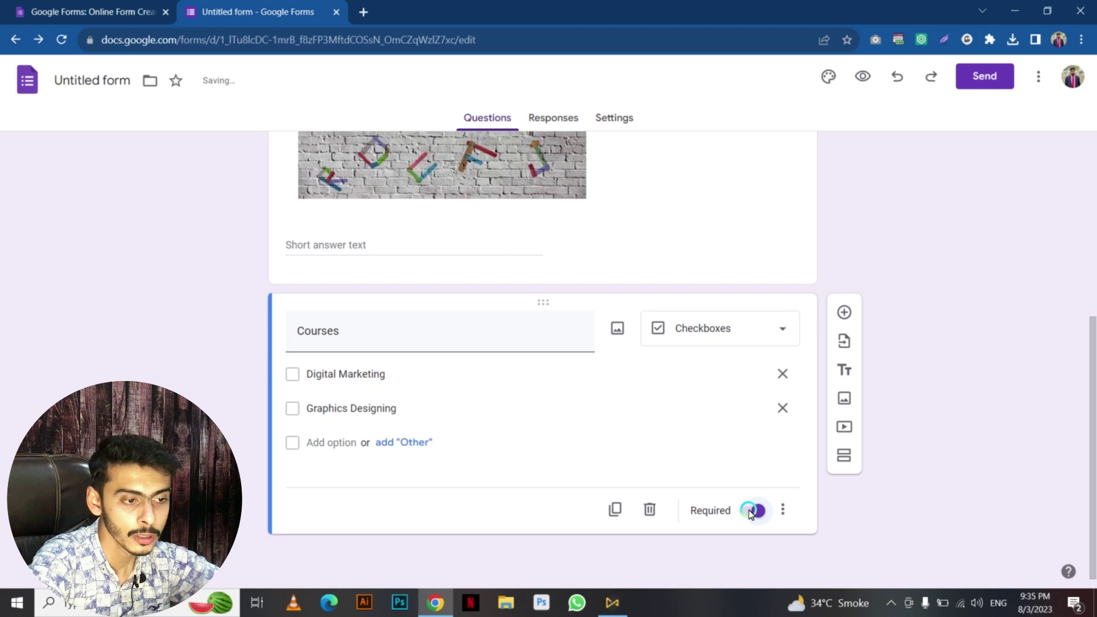
click(783, 510)
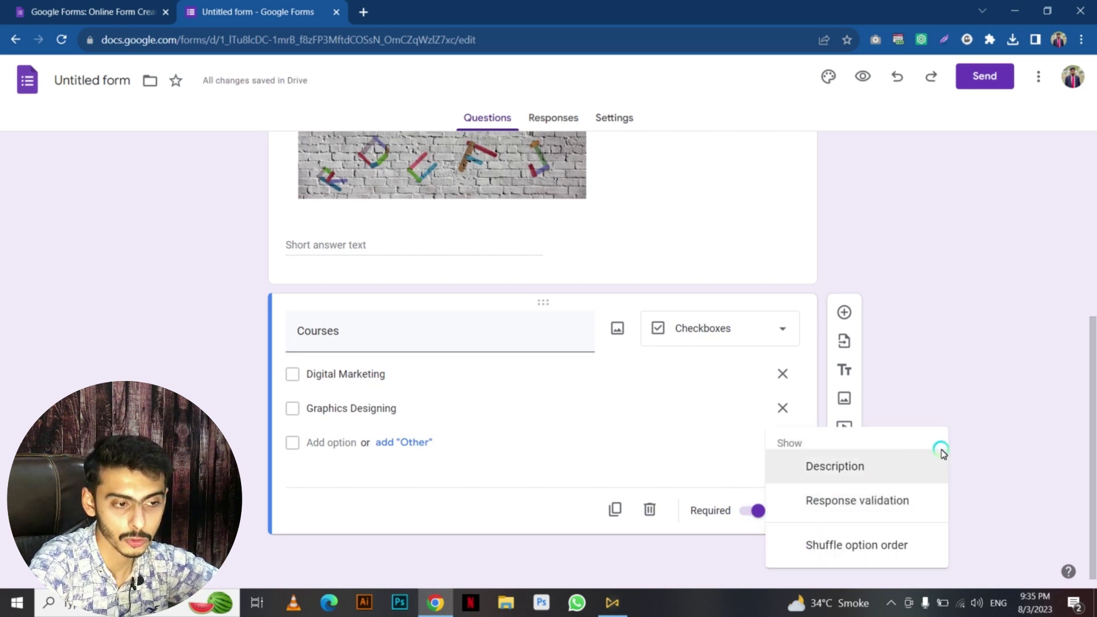
click(978, 479)
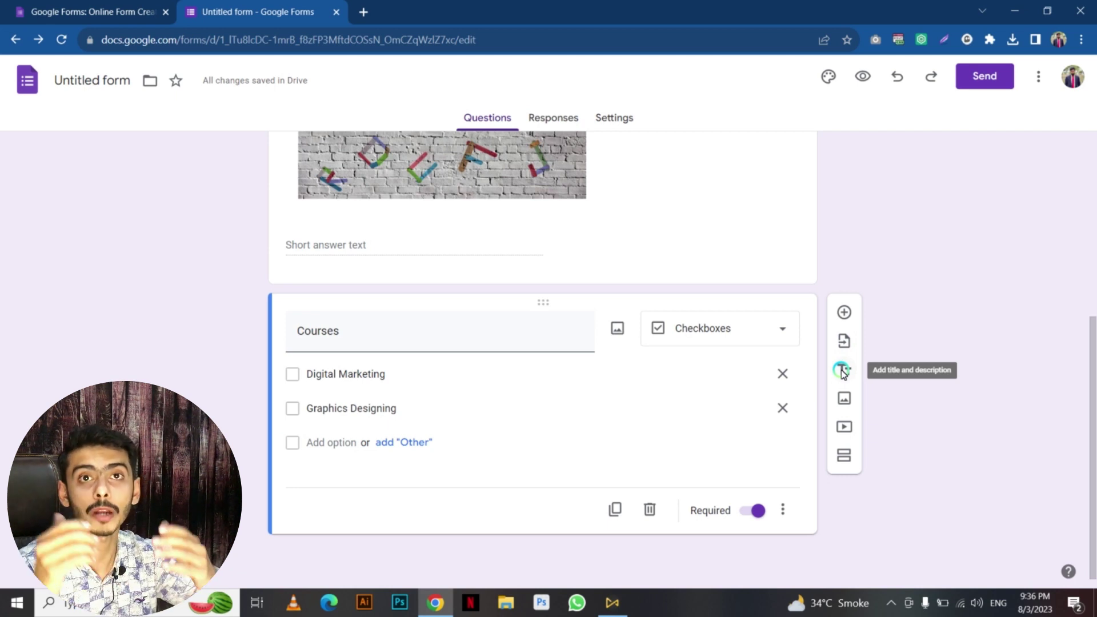
scroll(842, 372, up, 5)
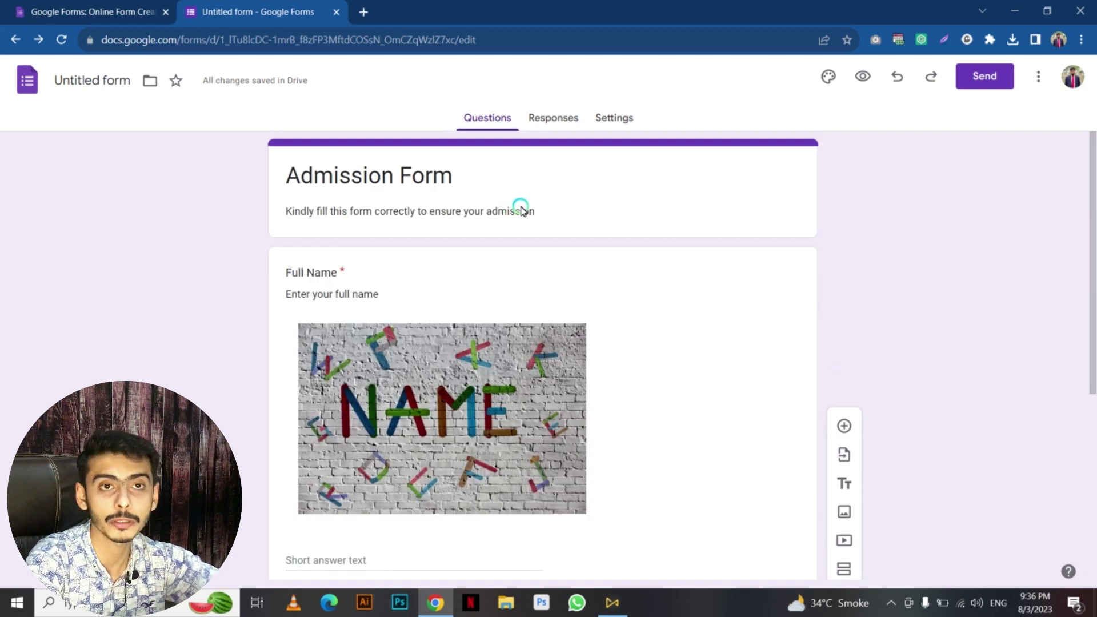
scroll(902, 319, down, 5)
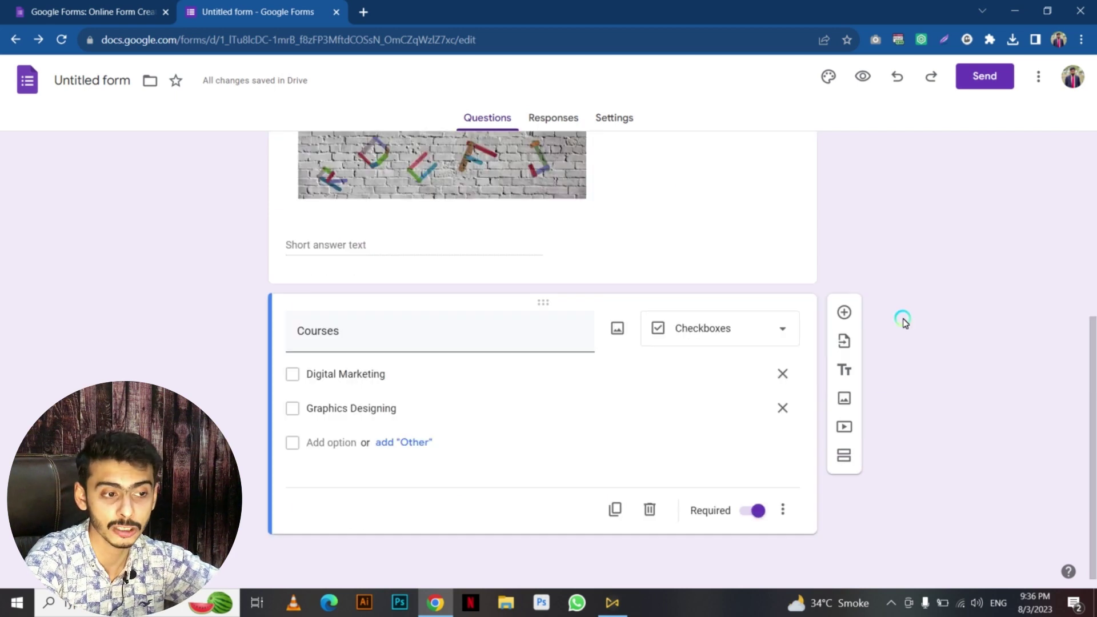
click(845, 399)
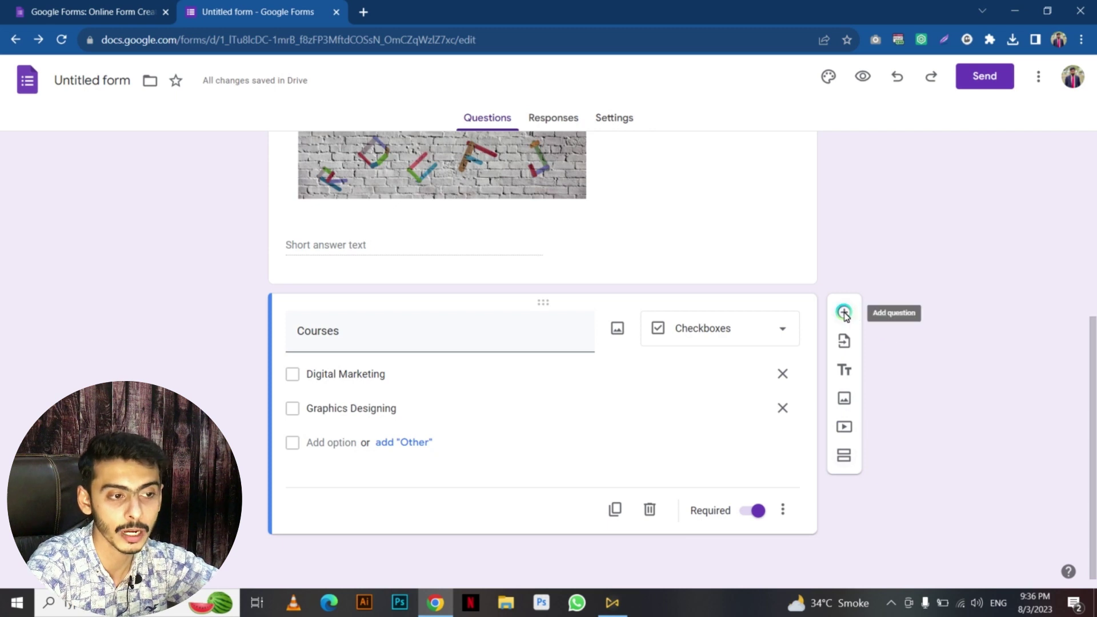
Open the theme settings and change the form's theme color to green #4caf50.
scroll(918, 273, up, 5)
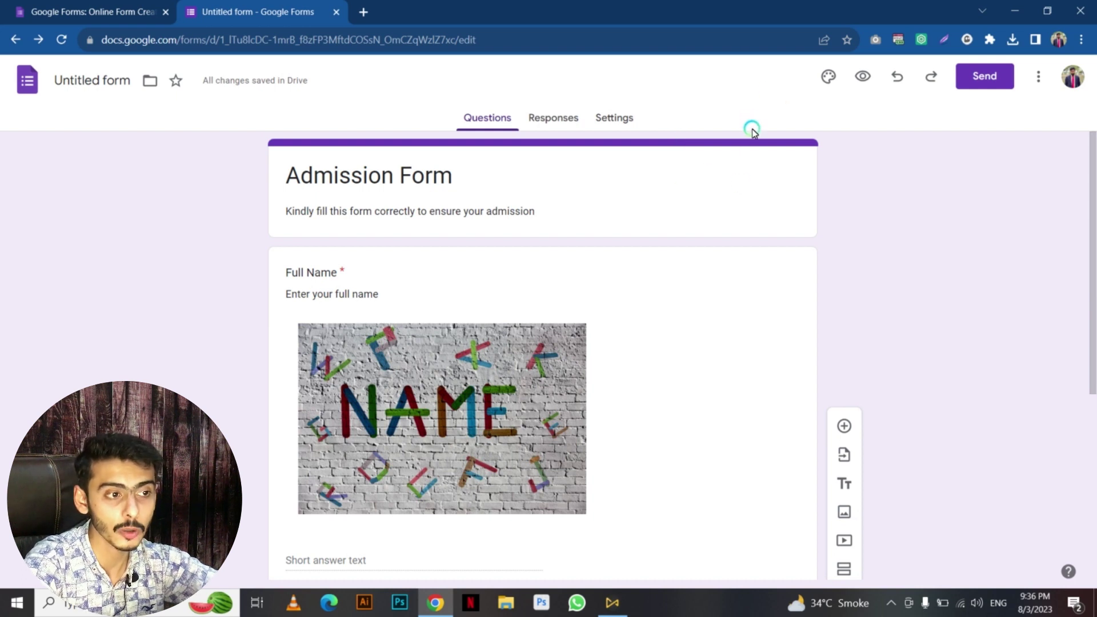
click(829, 76)
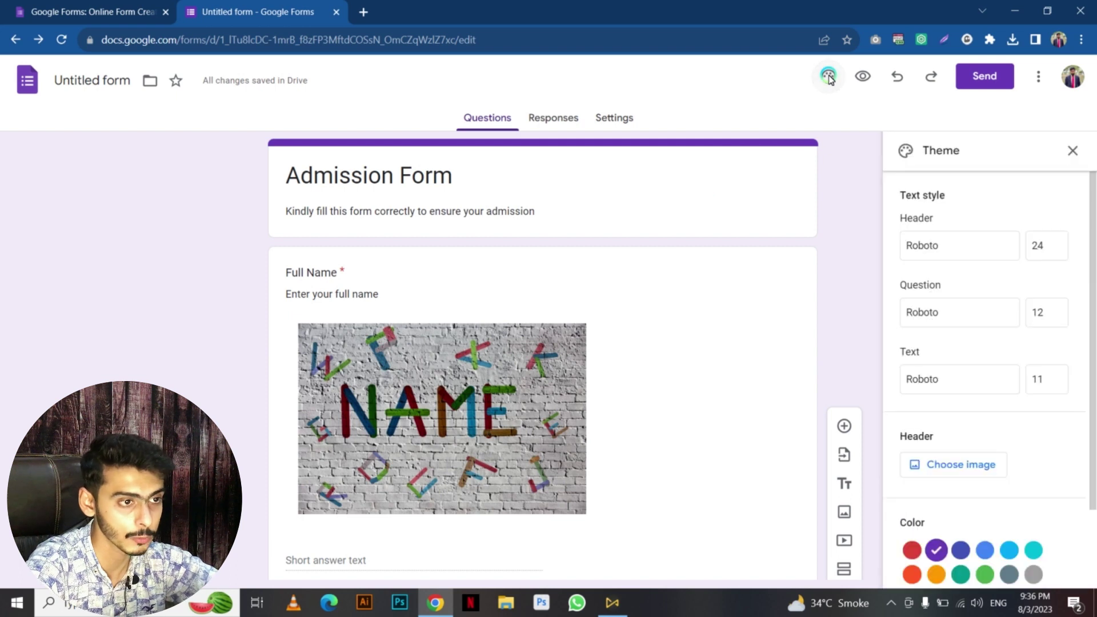
scroll(973, 293, down, 2)
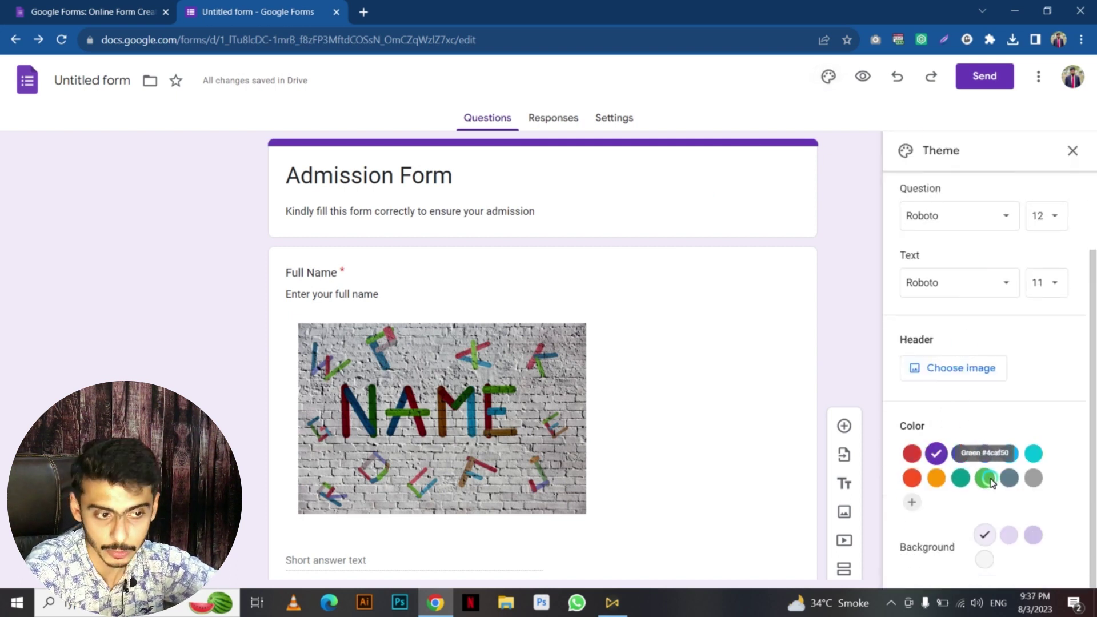
click(992, 483)
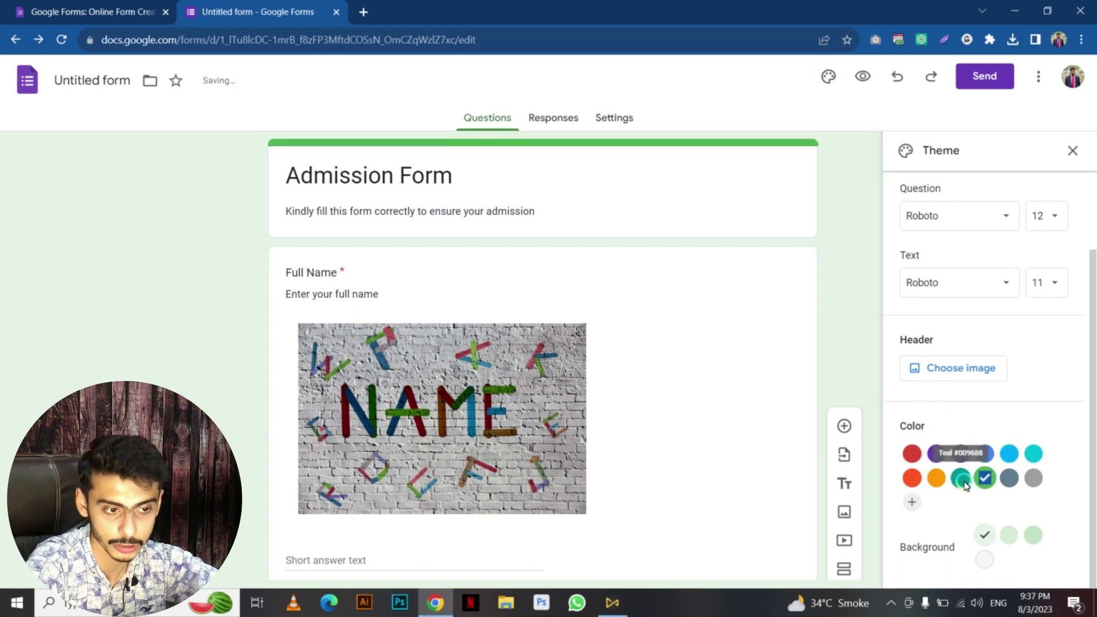
Insert the diplomas and graduation cap picture from the Illustrations themes as the form's header image, and close the theme settings.
click(954, 368)
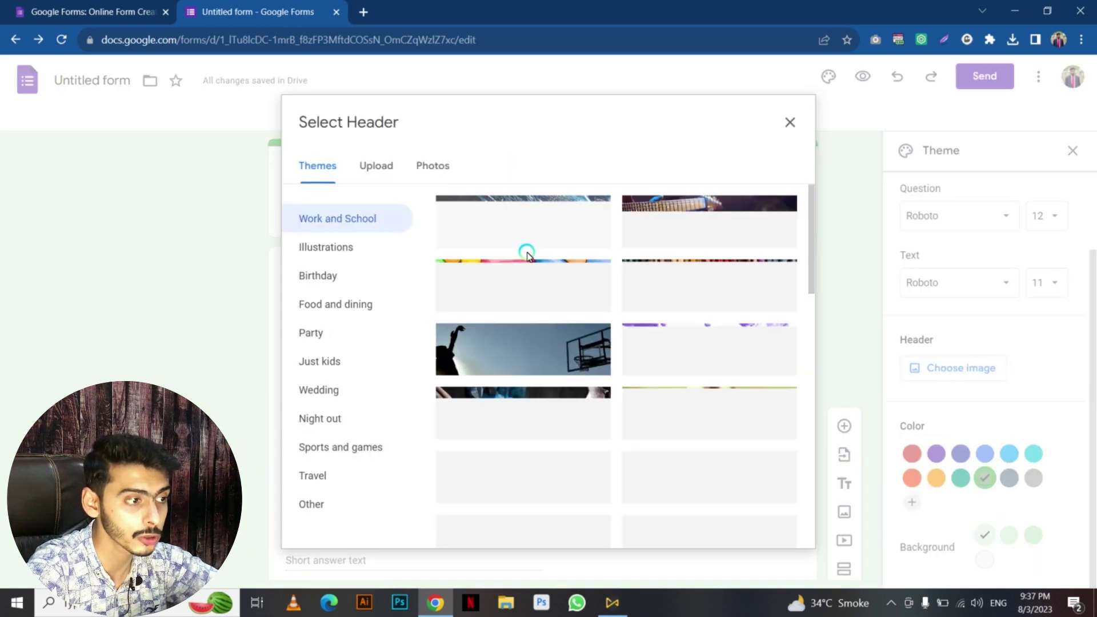
scroll(526, 257, down, 10)
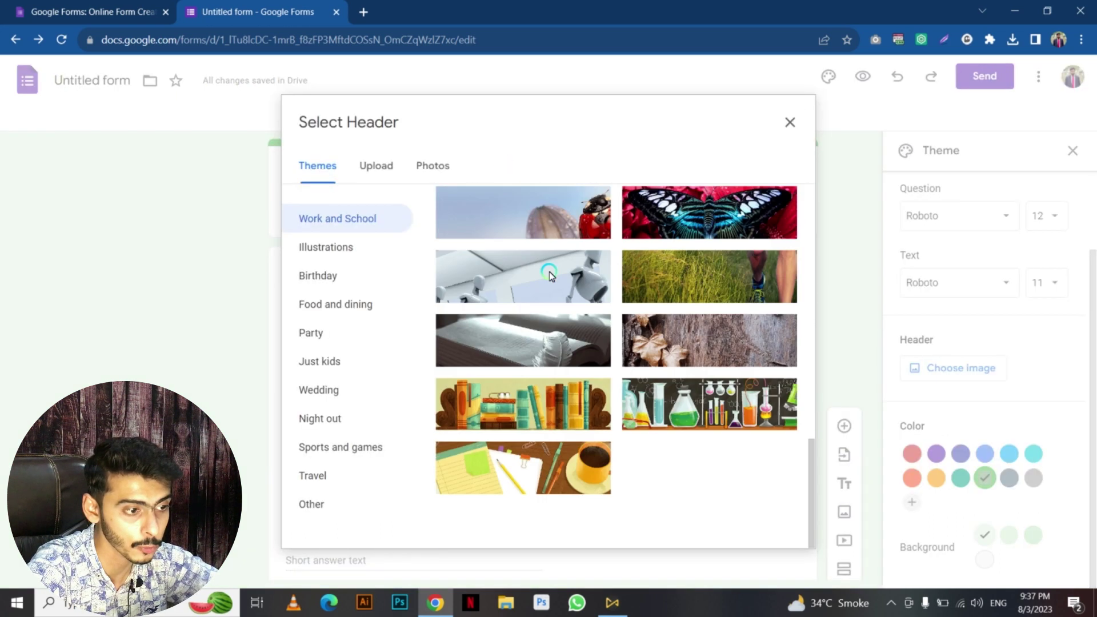
click(350, 246)
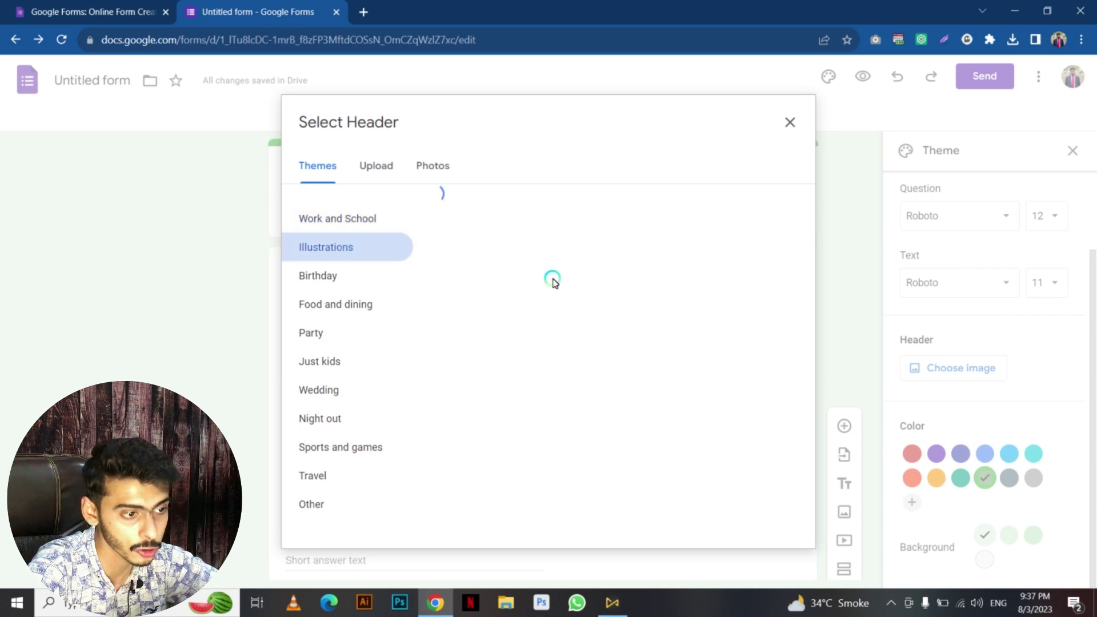
scroll(597, 303, down, 5)
scroll(597, 303, up, 4)
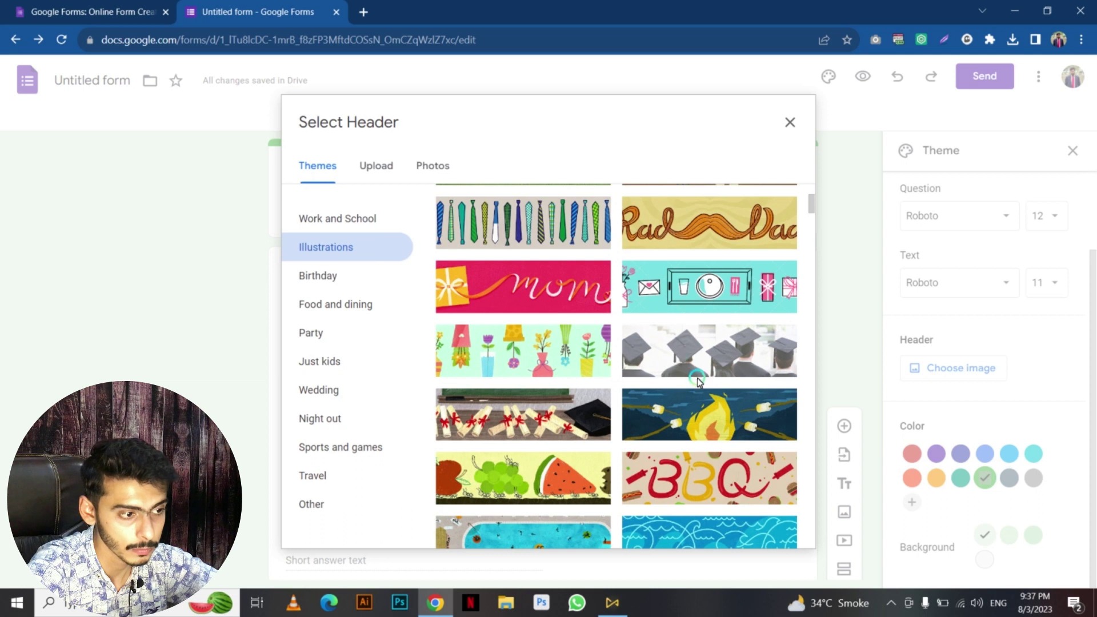
click(584, 410)
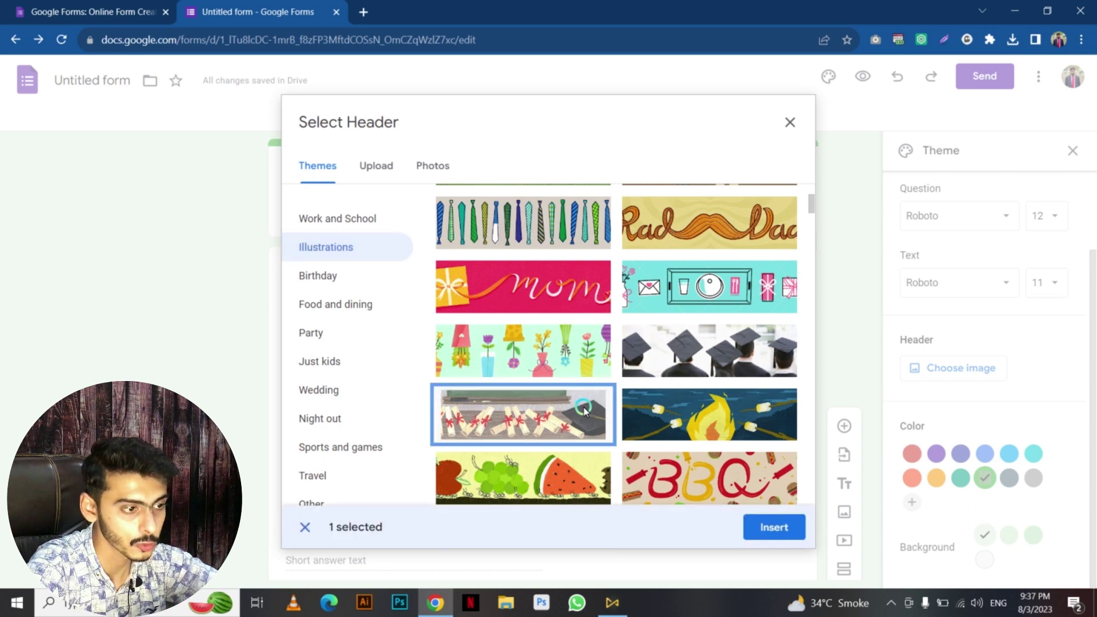
click(773, 529)
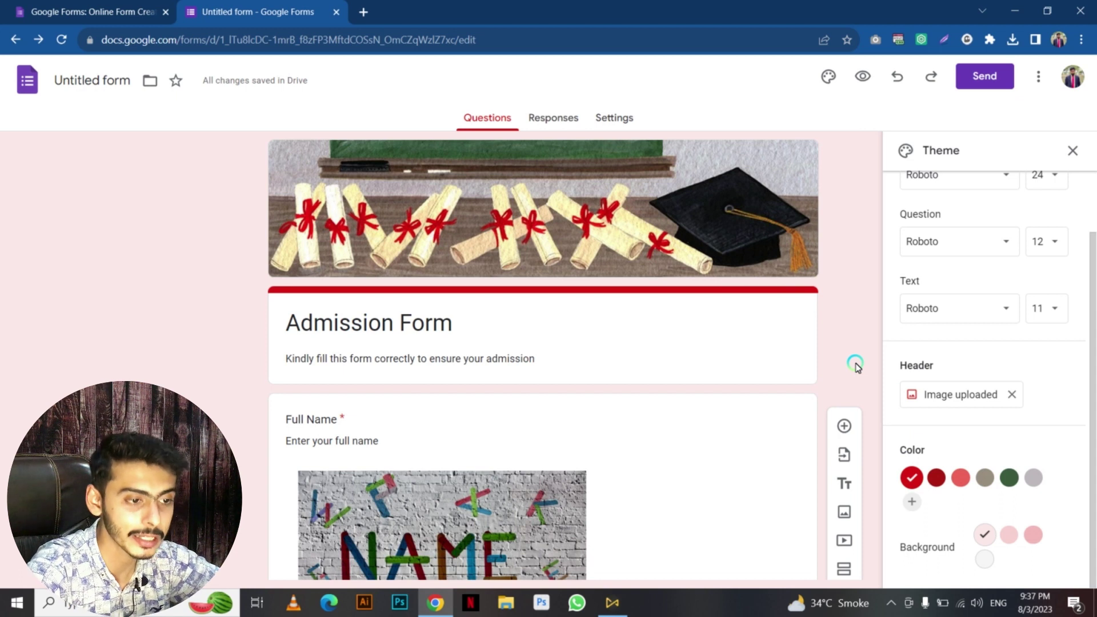
click(1075, 152)
Look over the themed form and preview it as a respondent, checking the header, description and both questions.
scroll(936, 262, down, 5)
scroll(937, 264, up, 2)
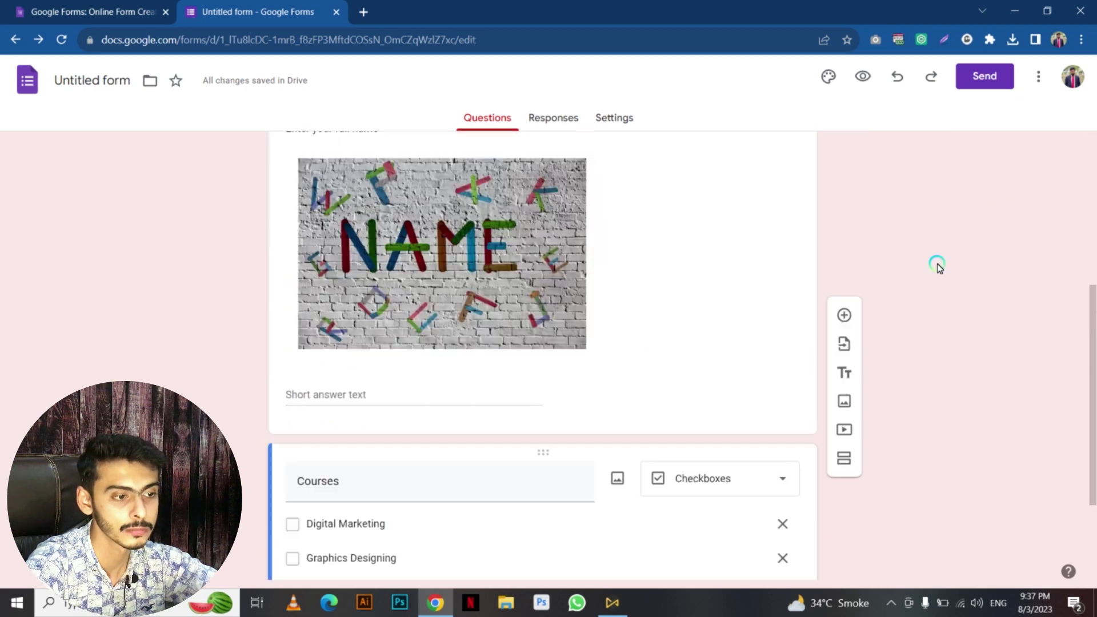
scroll(938, 265, up, 5)
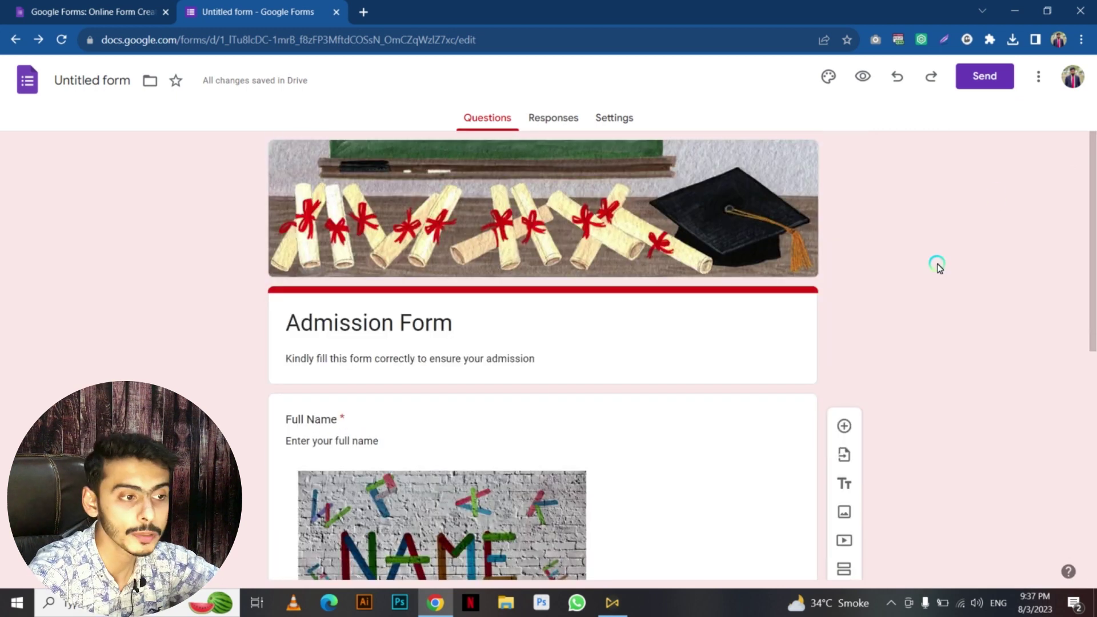
click(862, 75)
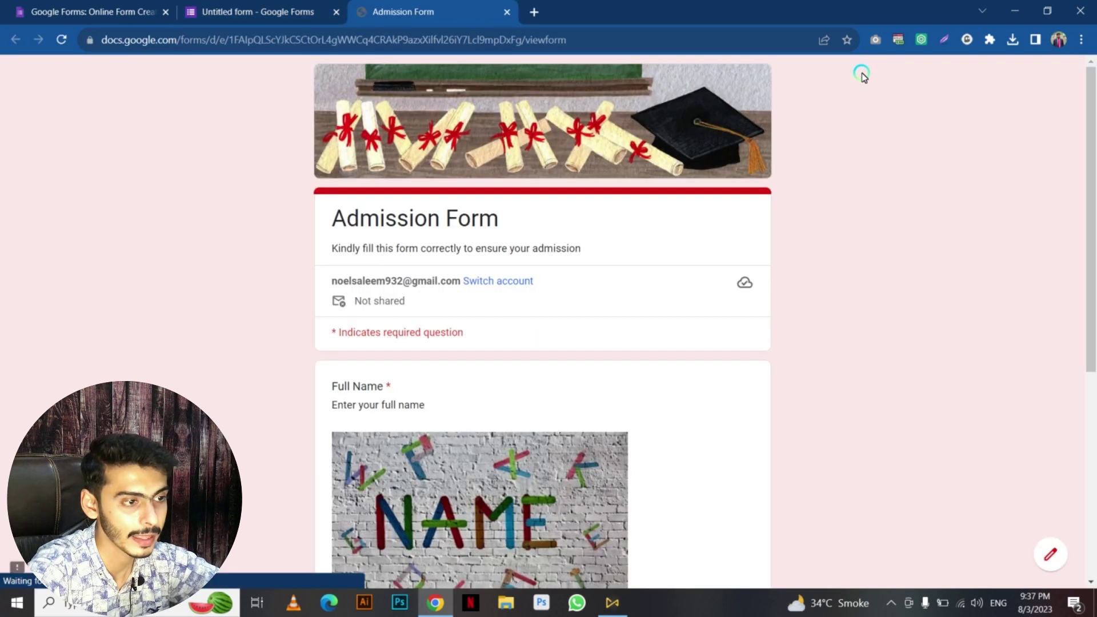
scroll(836, 215, down, 1)
scroll(836, 215, up, 1)
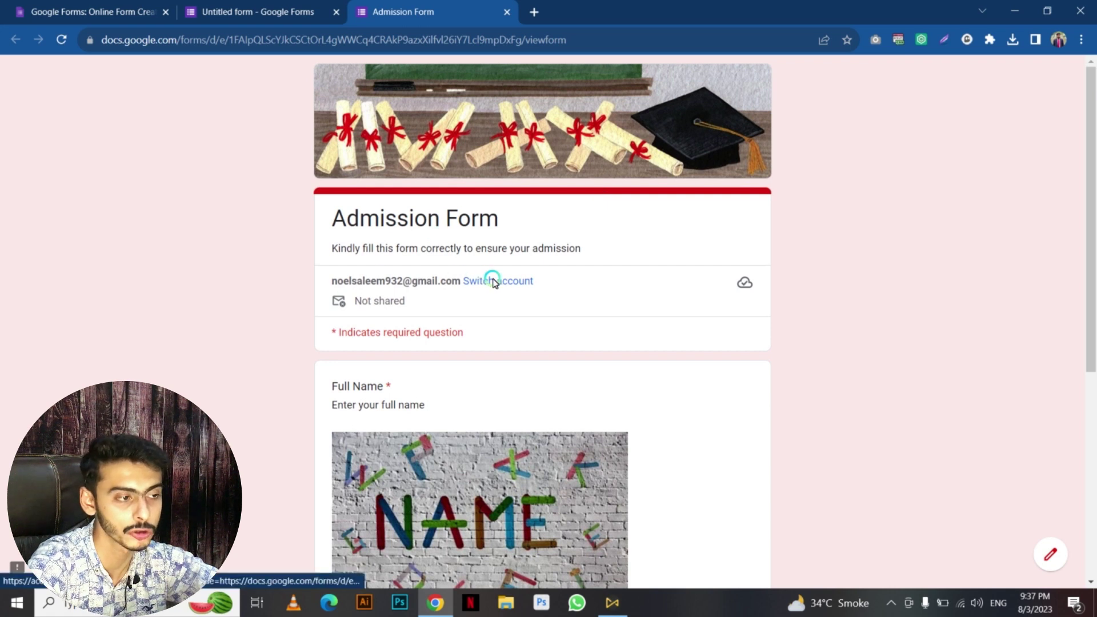
scroll(492, 289, down, 3)
scroll(491, 280, up, 3)
scroll(490, 277, down, 5)
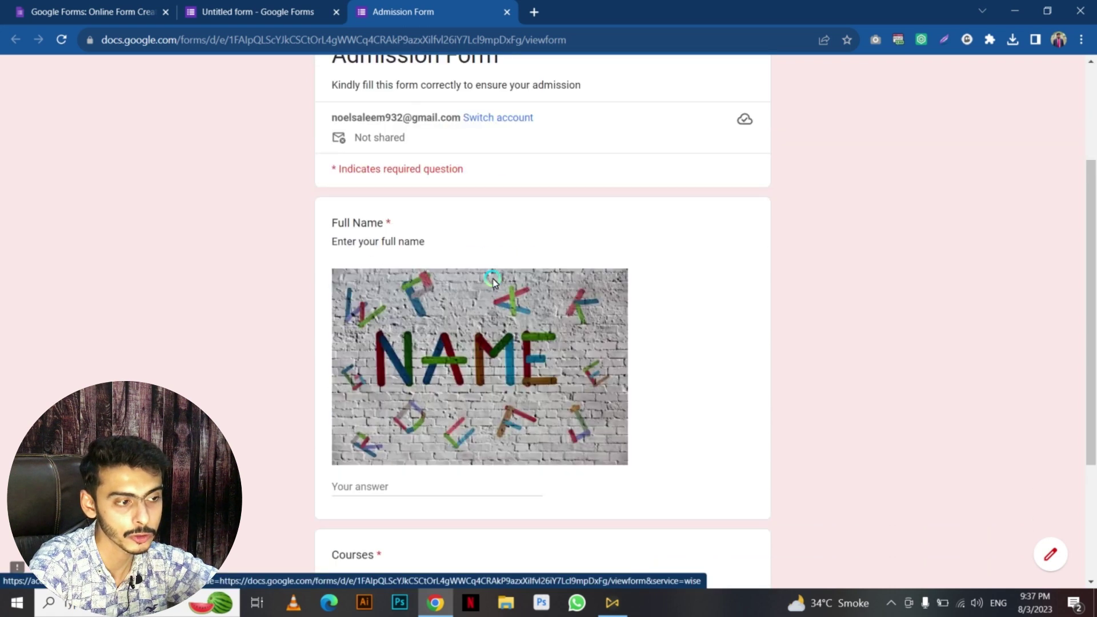
Submit a test response with "gdyhsdvs" as the full name and both Digital Marketing and Graphics Designing selected, and close the preview.
click(434, 344)
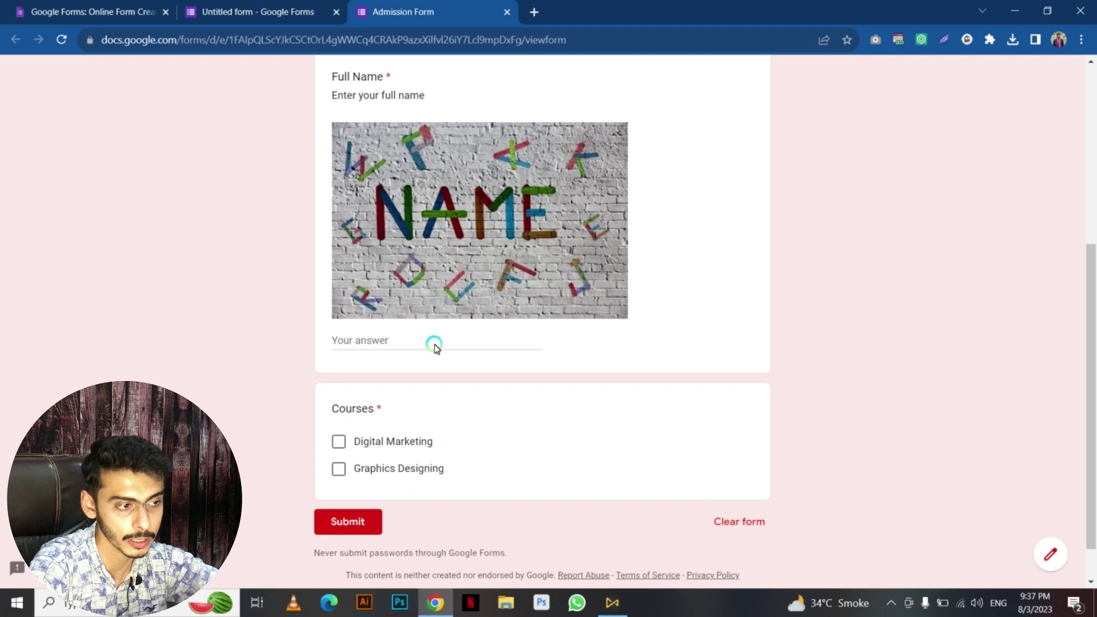
text(gdyhsdvs)
click(339, 441)
click(339, 469)
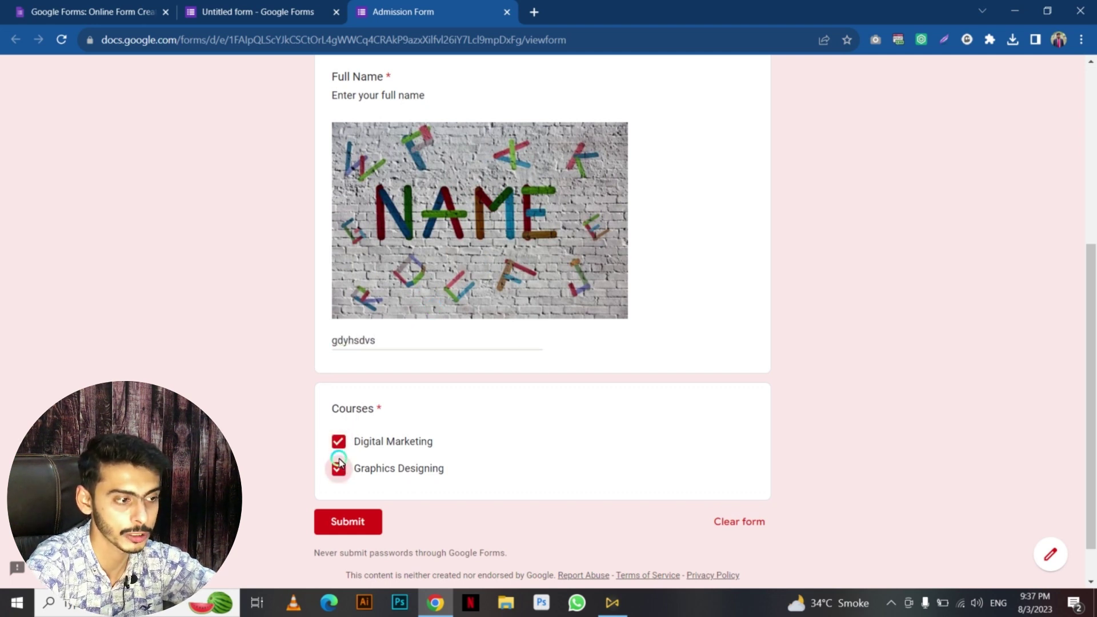
click(344, 527)
click(345, 525)
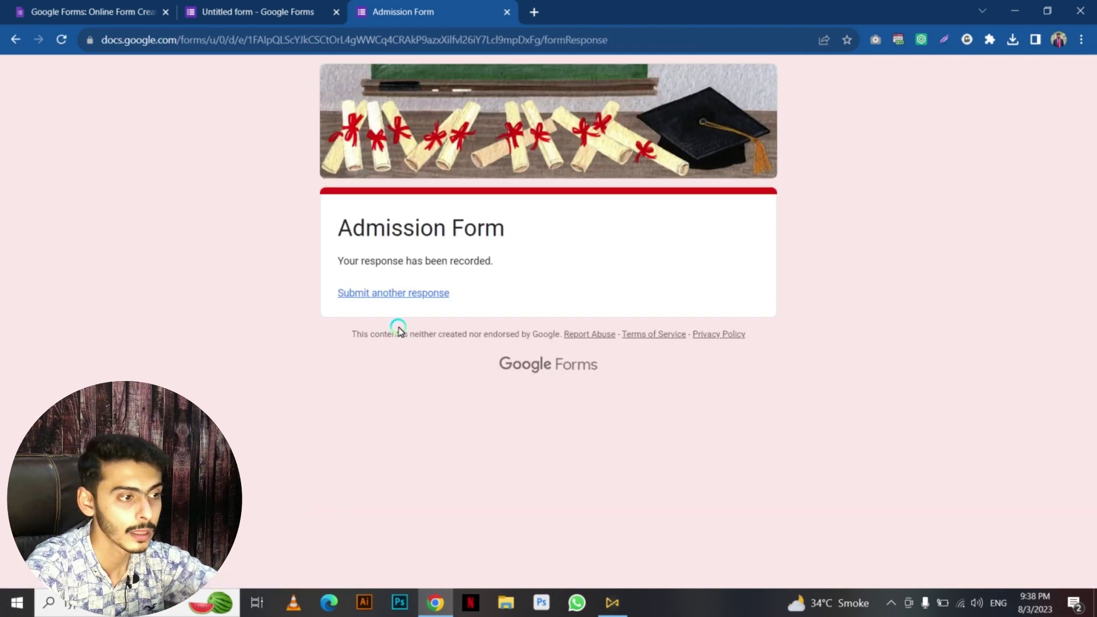
click(505, 12)
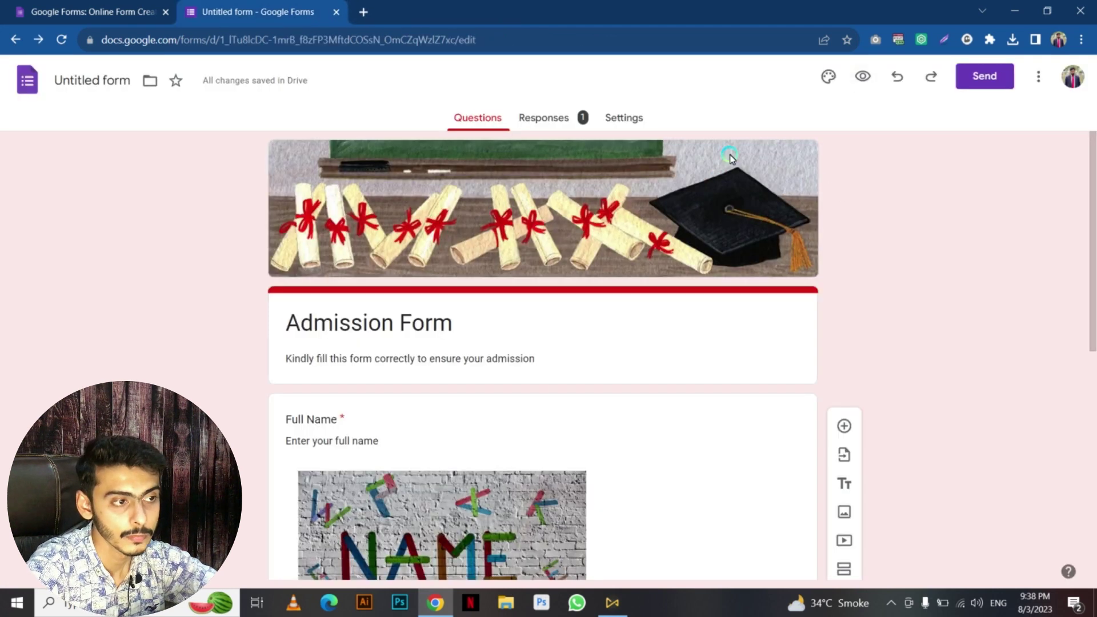
Review the form's responses in the summary, by question and individually.
click(566, 120)
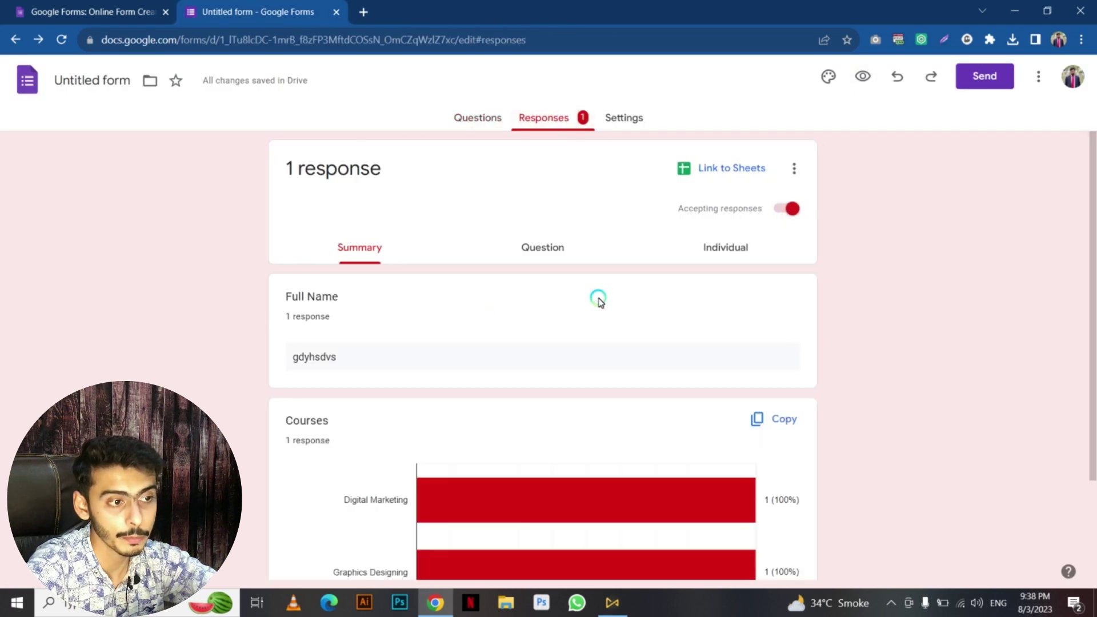
scroll(528, 430, down, 2)
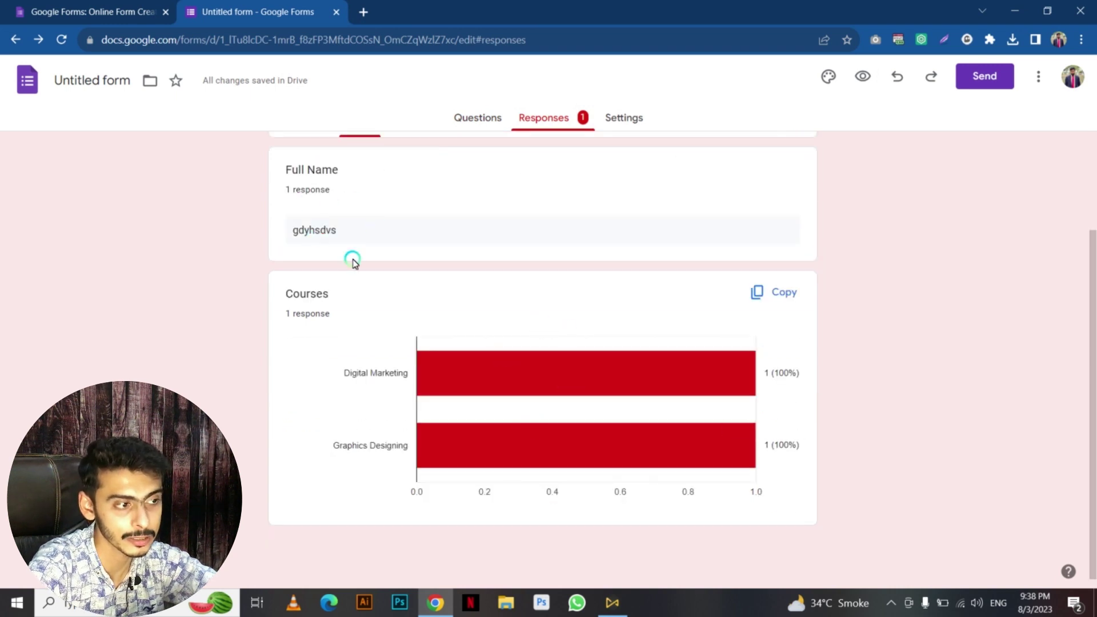
scroll(360, 392, up, 2)
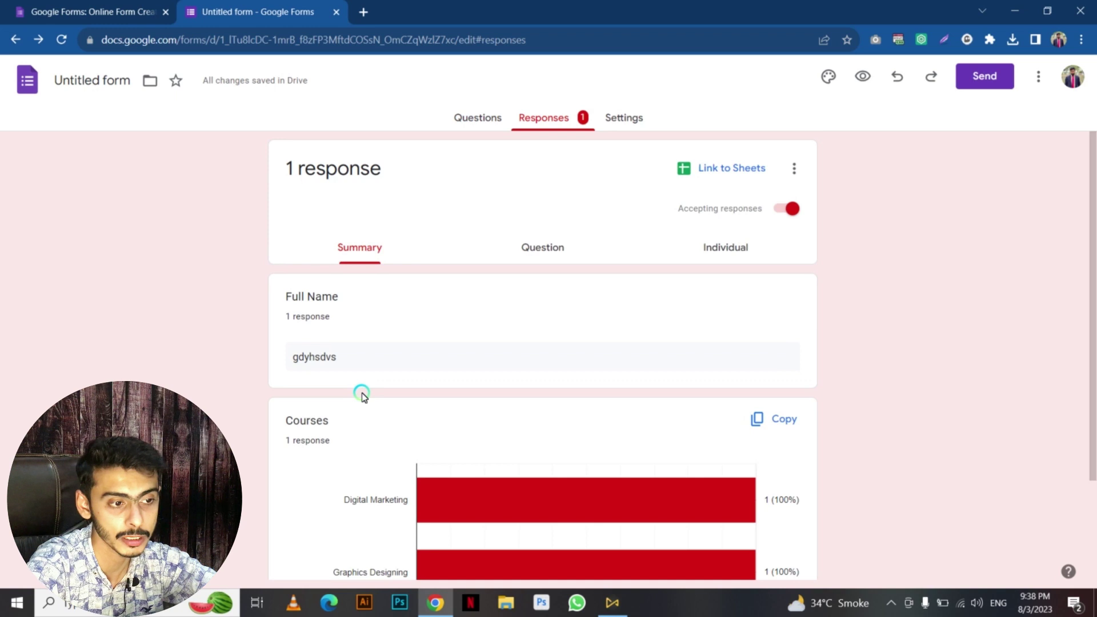
click(559, 252)
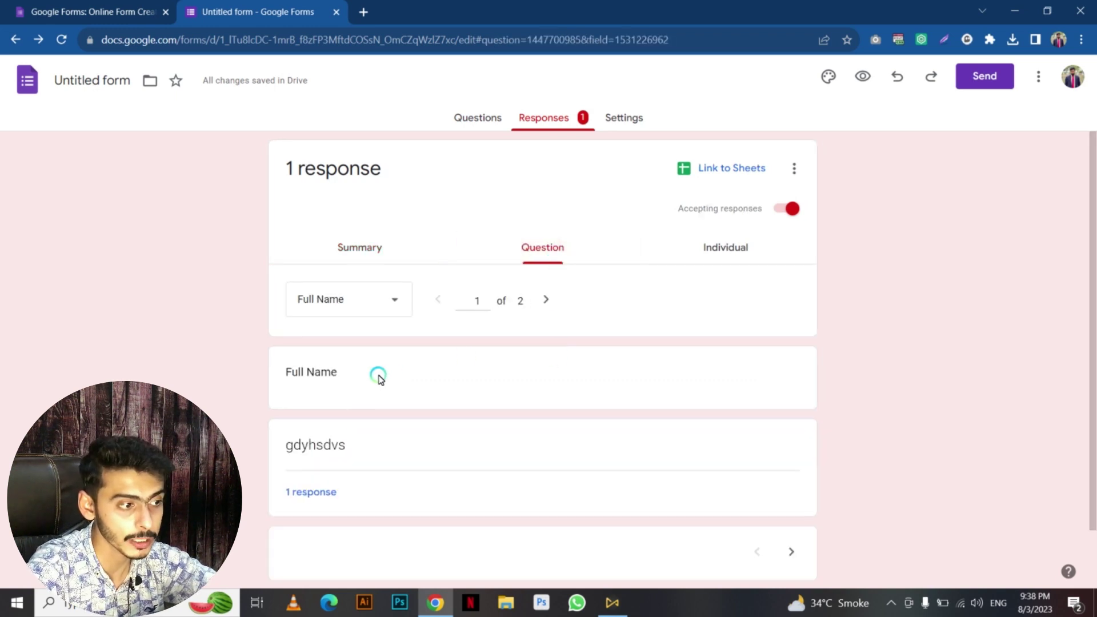
scroll(331, 435, down, 1)
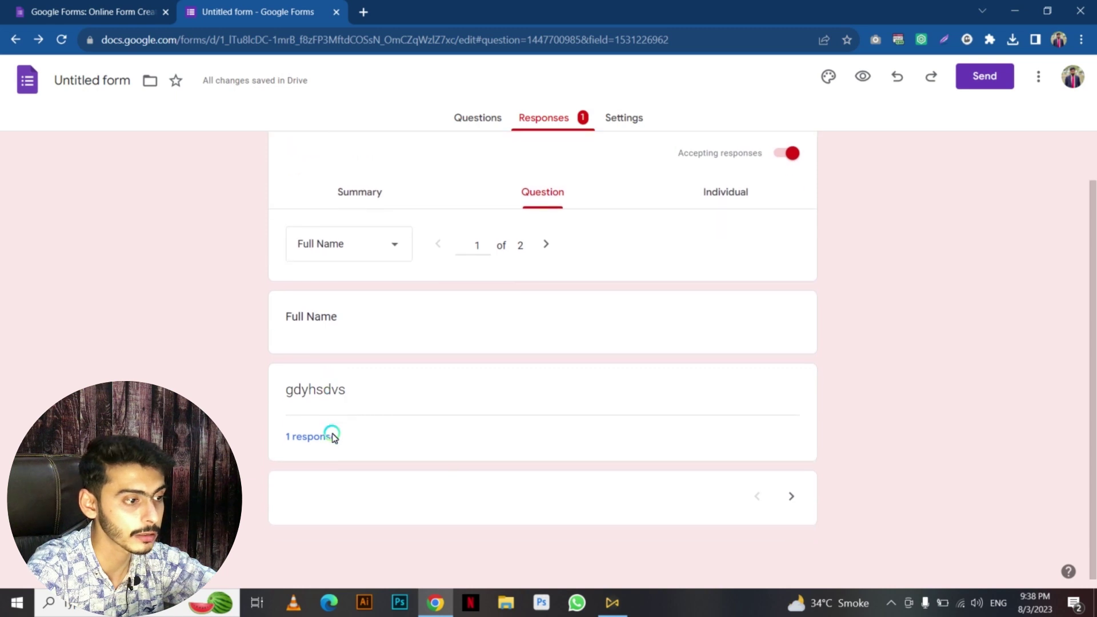
click(710, 192)
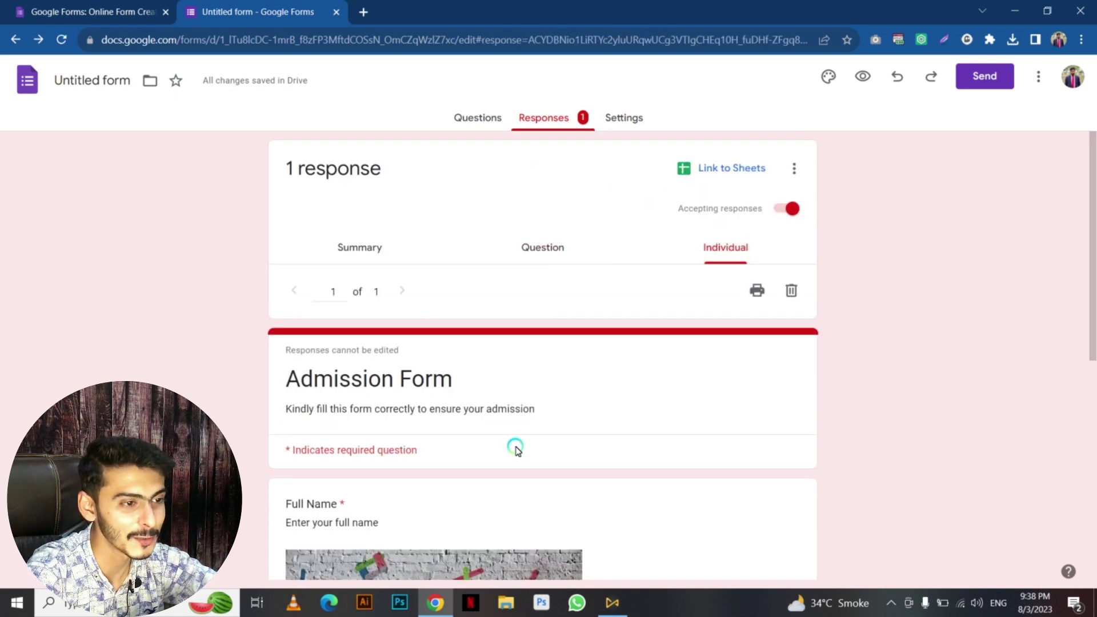
scroll(515, 450, down, 6)
scroll(515, 451, down, 2)
scroll(515, 450, up, 8)
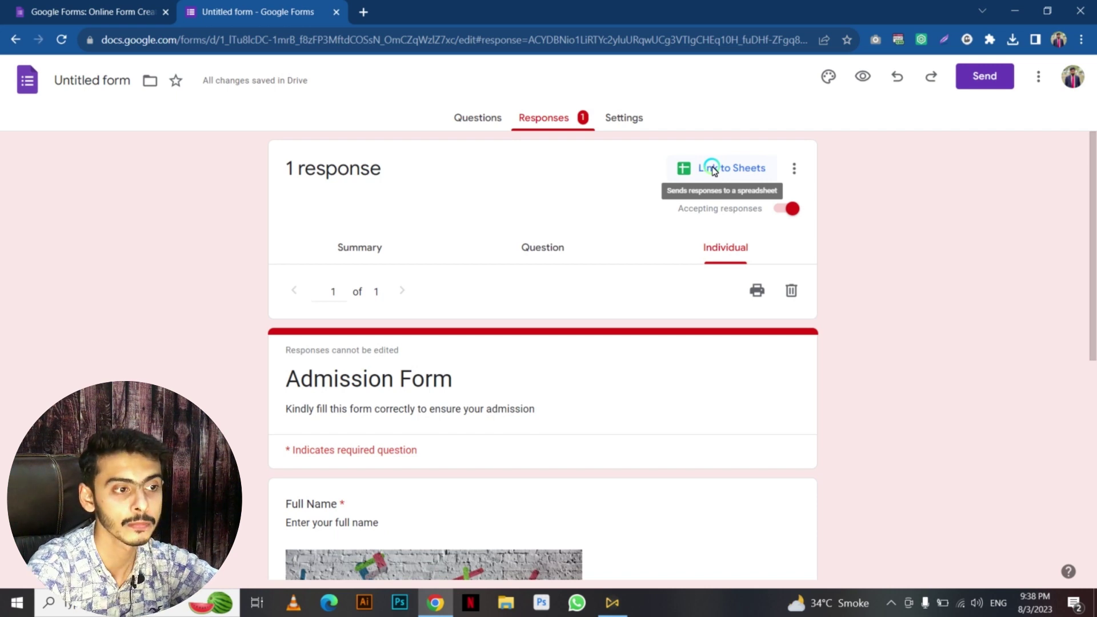
Link the responses to a new spreadsheet named "Admission Form (Responses)".
click(713, 170)
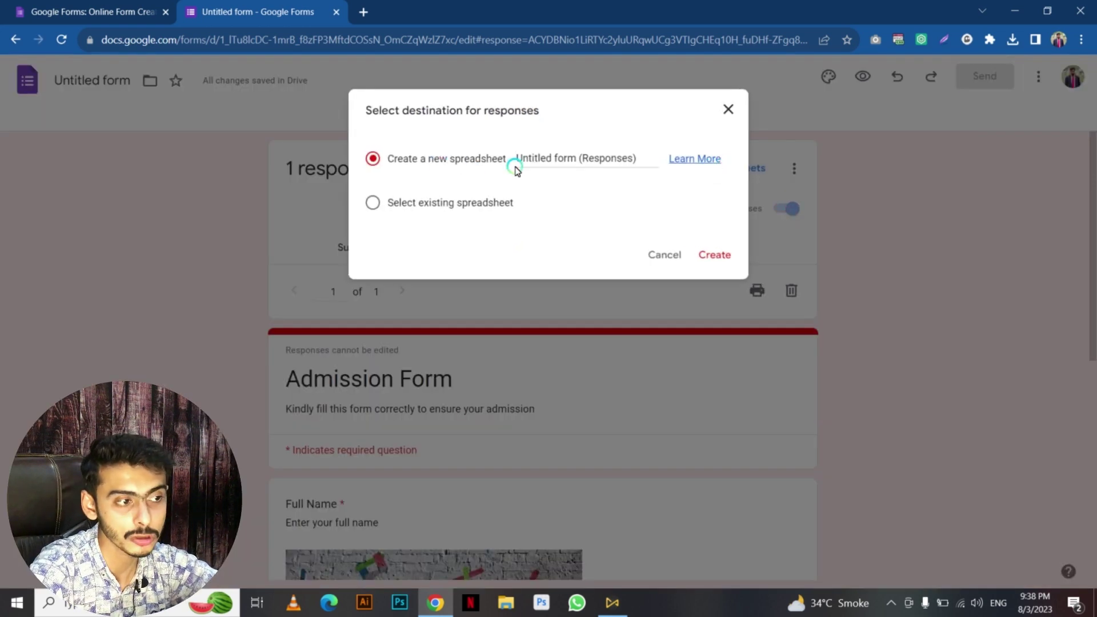
click(560, 162)
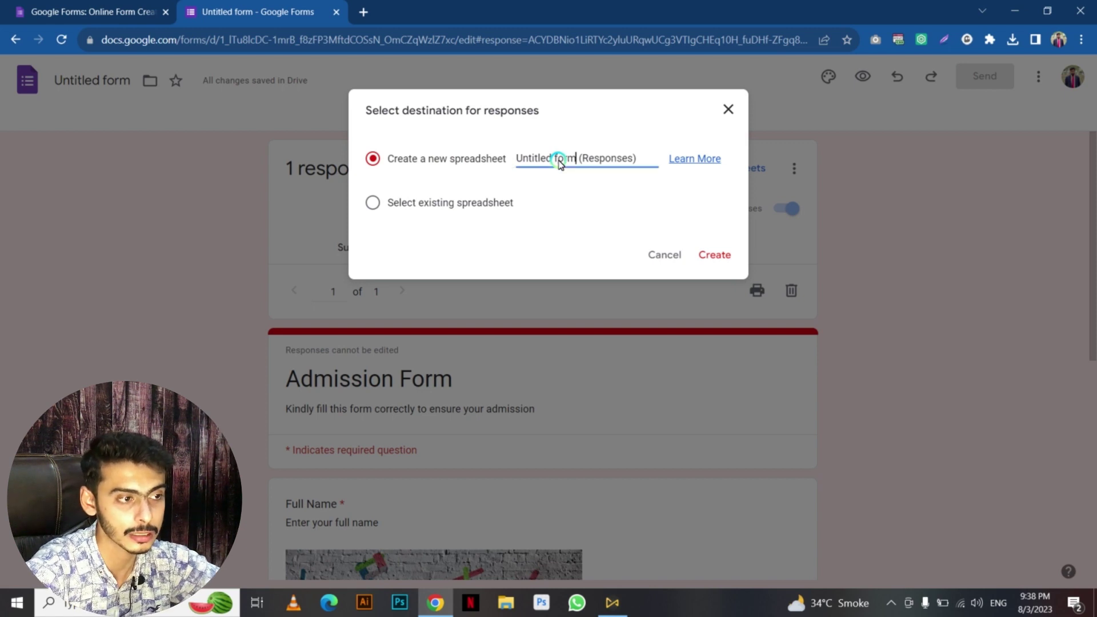
key(shift+Right)
key(shift+Right)
key(shift+Left)
key(shift+Left)
key(shift+Left)
key(shift+Left)
key(shift+Left)
key(shift+Left)
key(shift+Left)
key(shift+Left)
key(shift+Left)
key(shift+Left)
key(shift+Left)
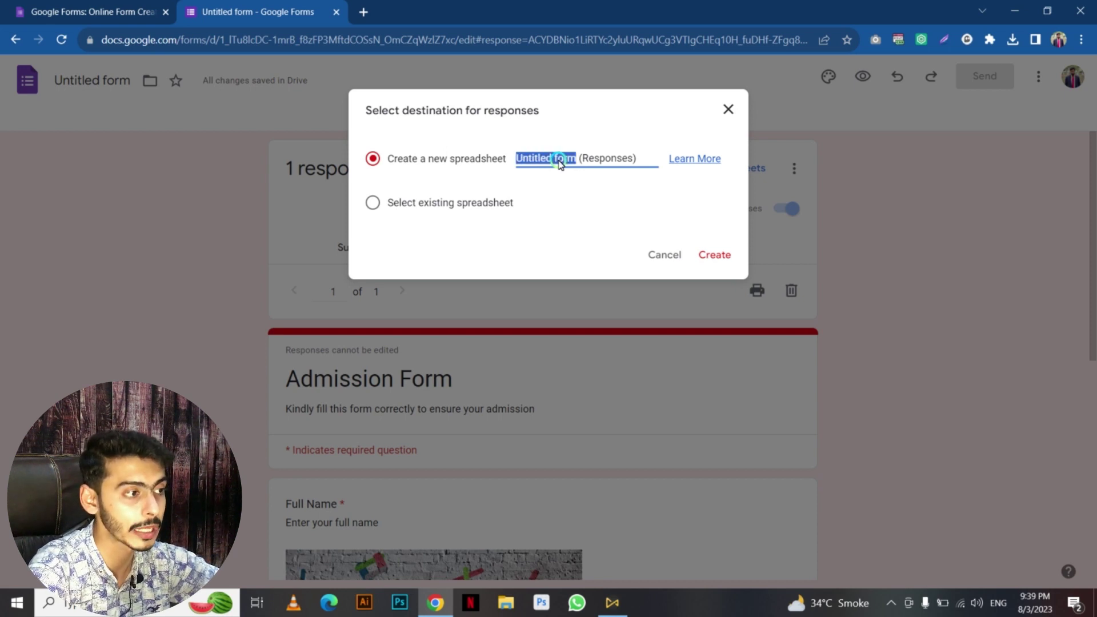
text(Admiss)
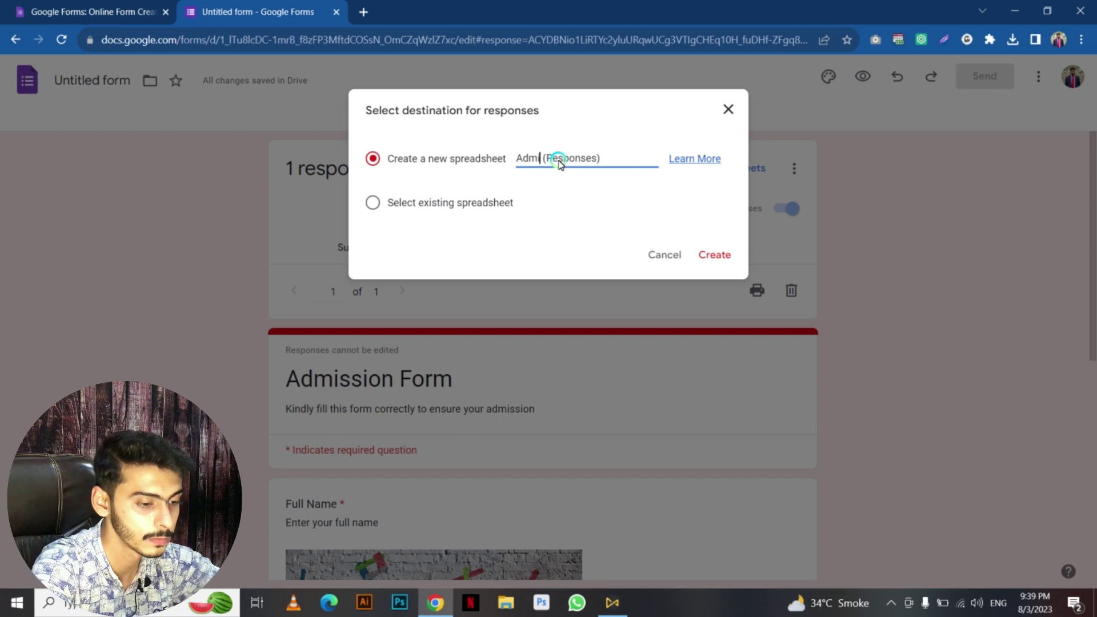
text(ion Fo)
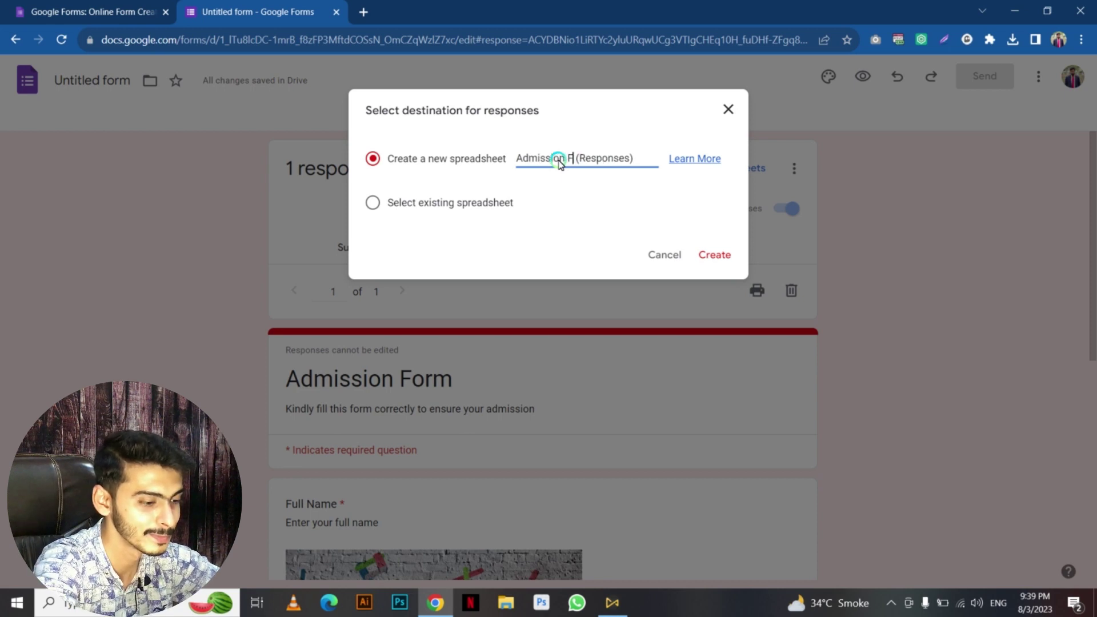
text(rm)
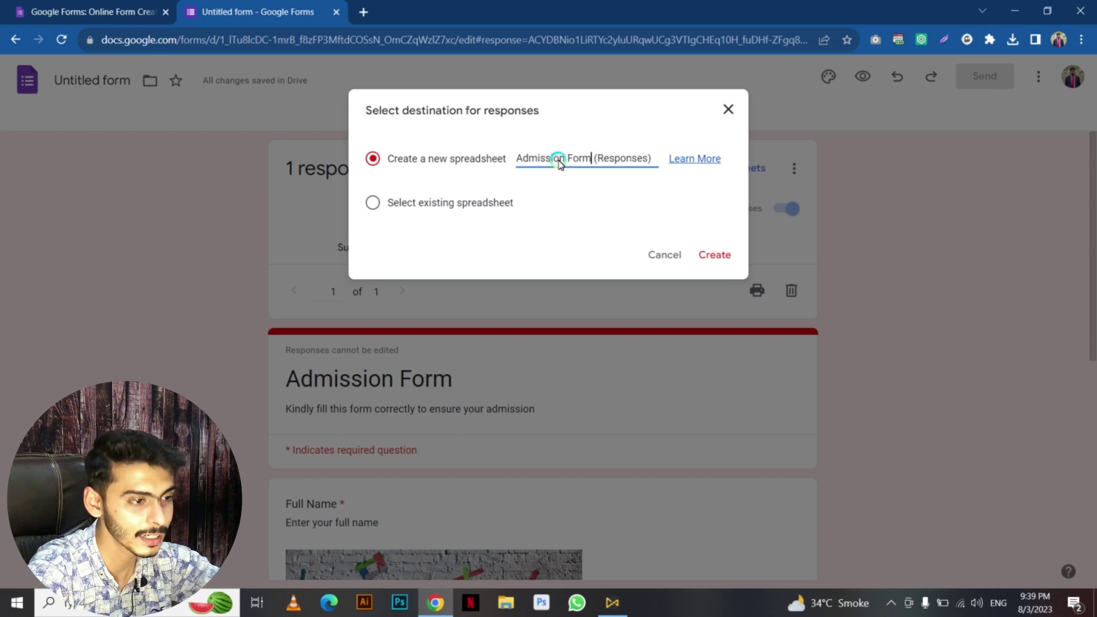
click(714, 256)
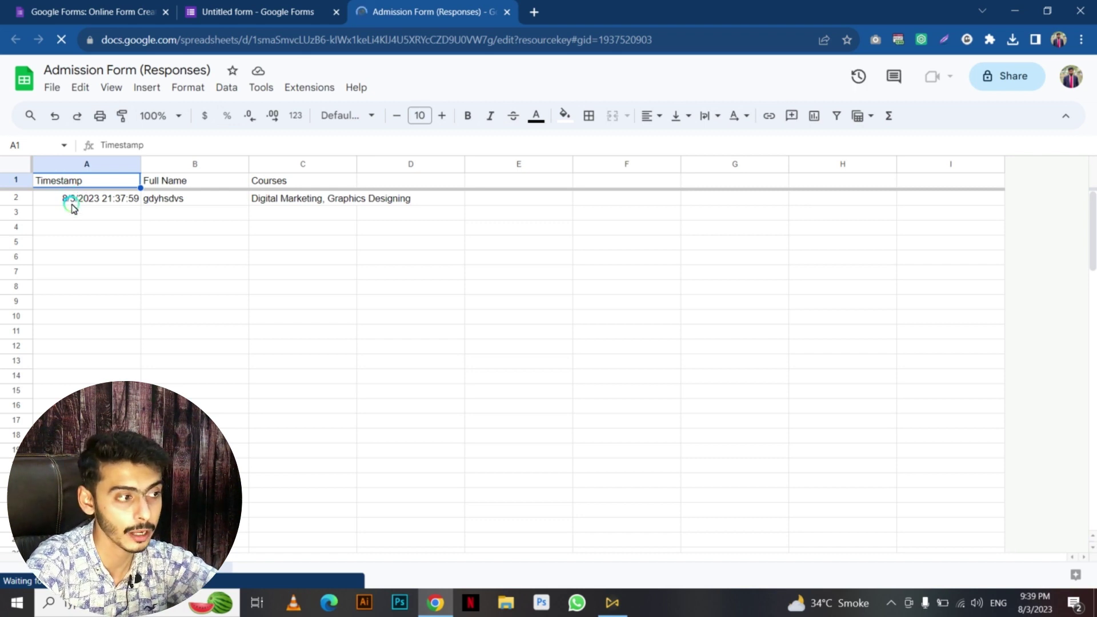
Check the timestamp, full name and courses recorded in the responses spreadsheet, and close it.
click(73, 207)
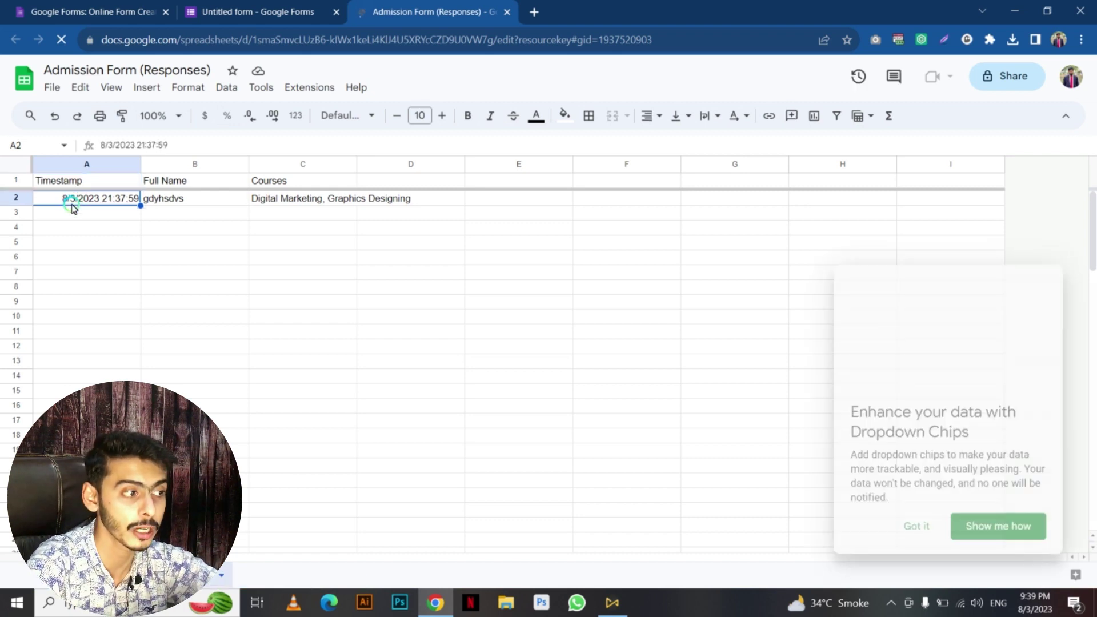
click(163, 184)
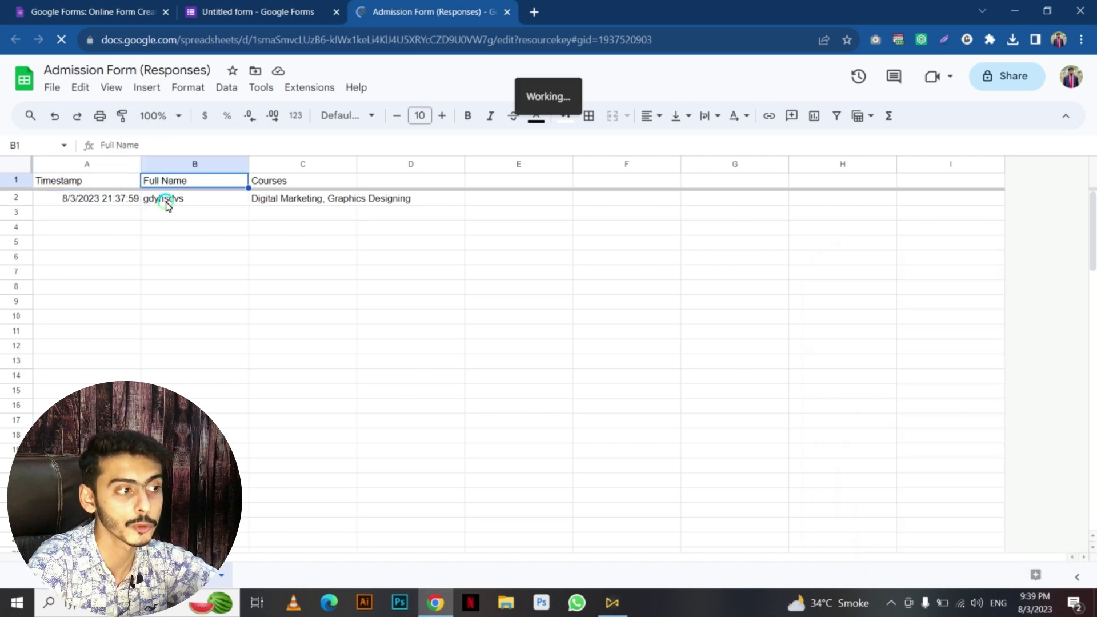
click(166, 200)
click(269, 180)
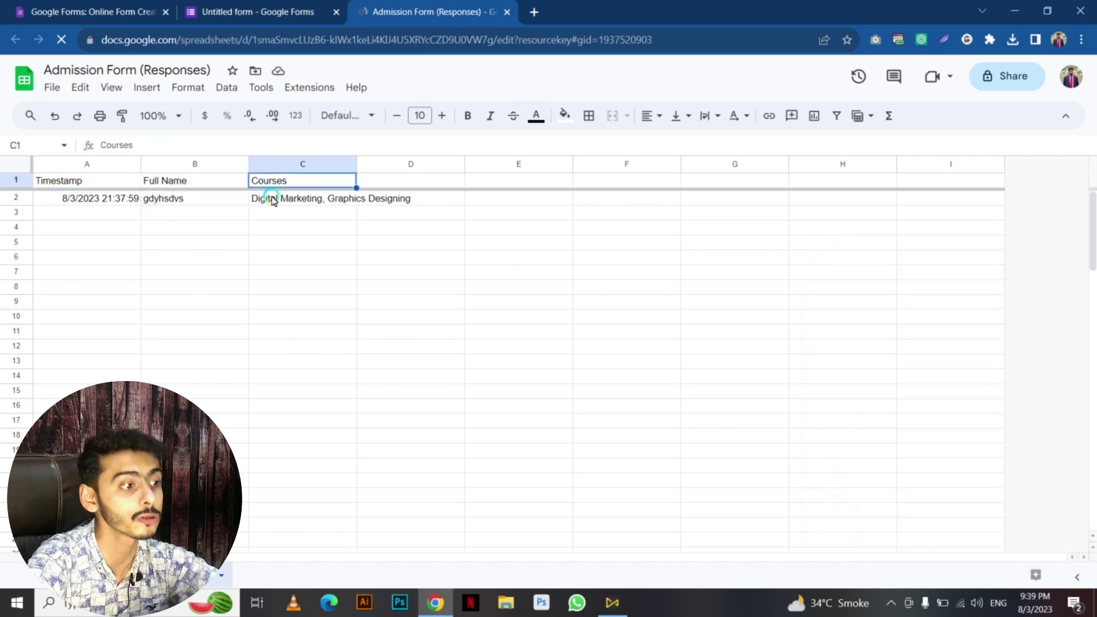
click(273, 200)
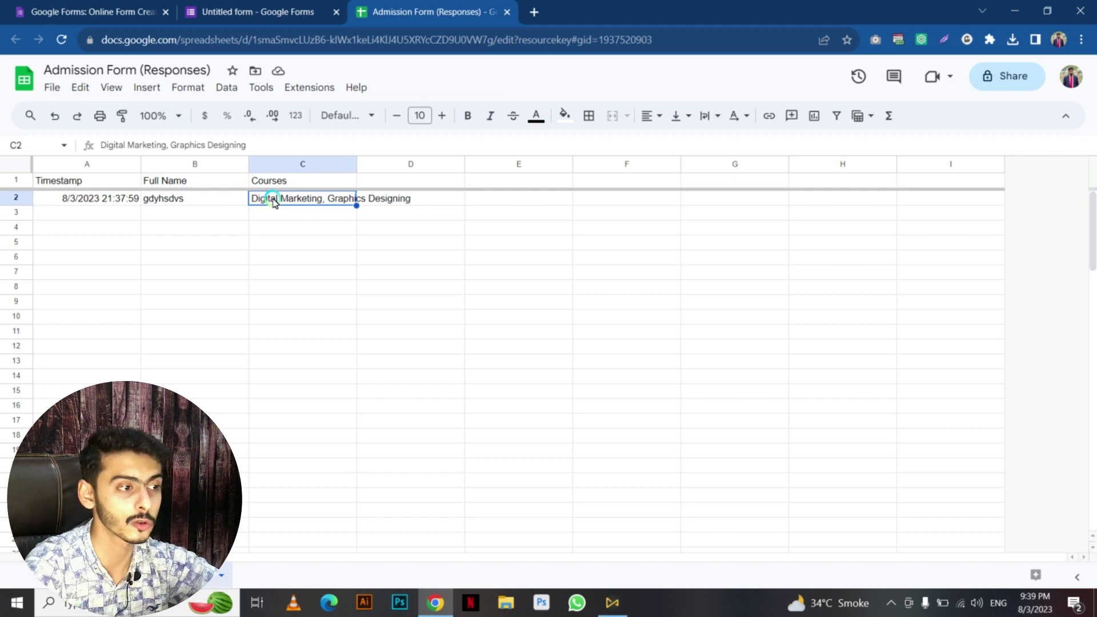
click(508, 13)
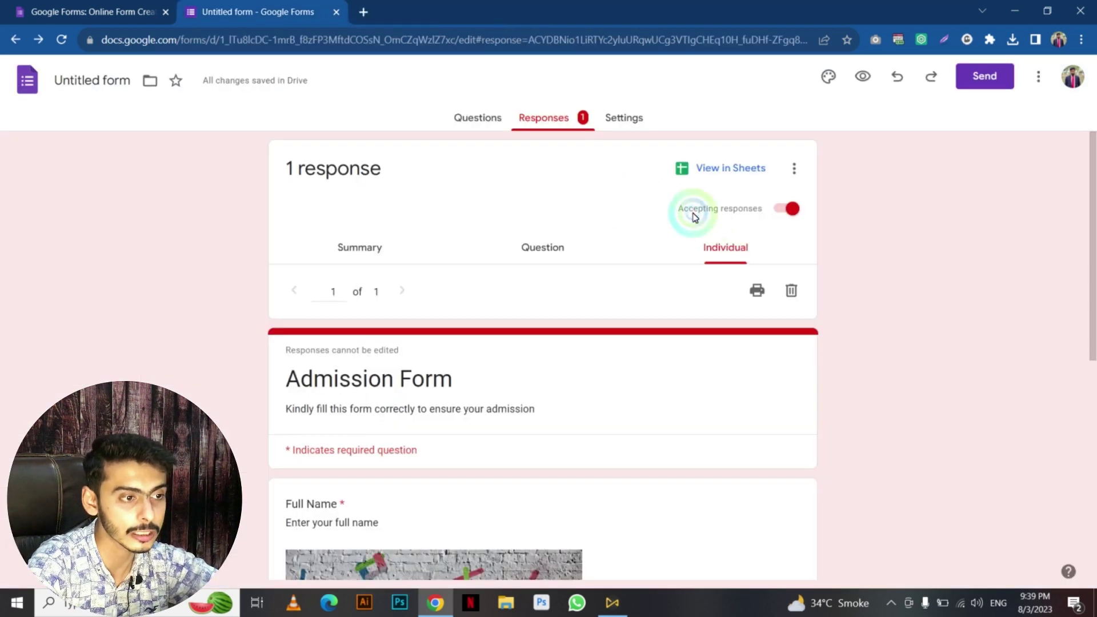
Set the form's response settings to collect verified email addresses.
click(619, 120)
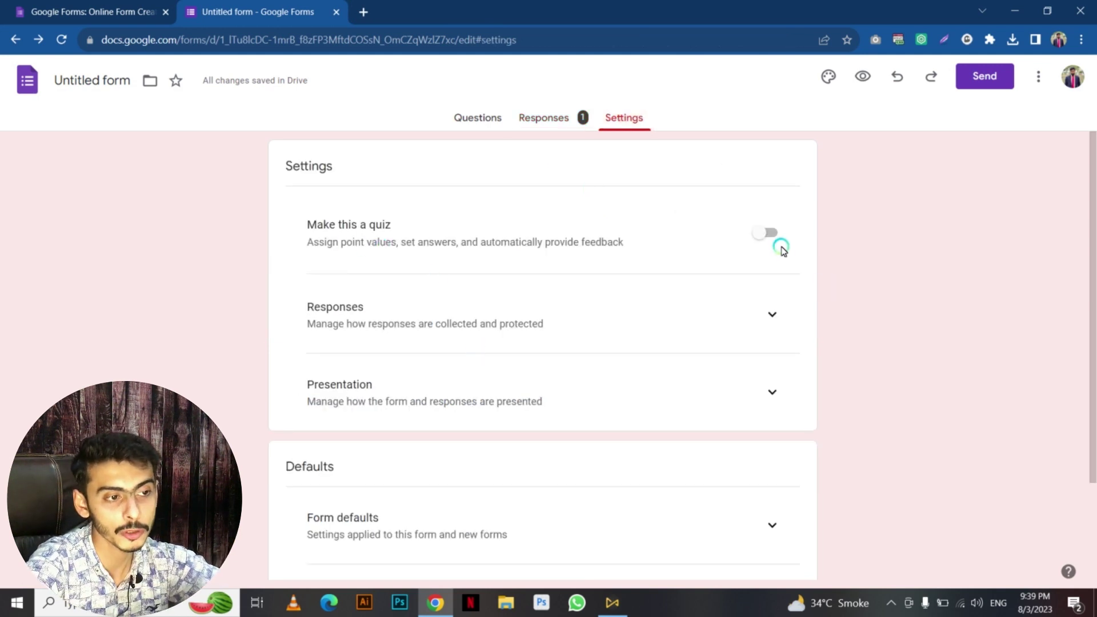
click(772, 315)
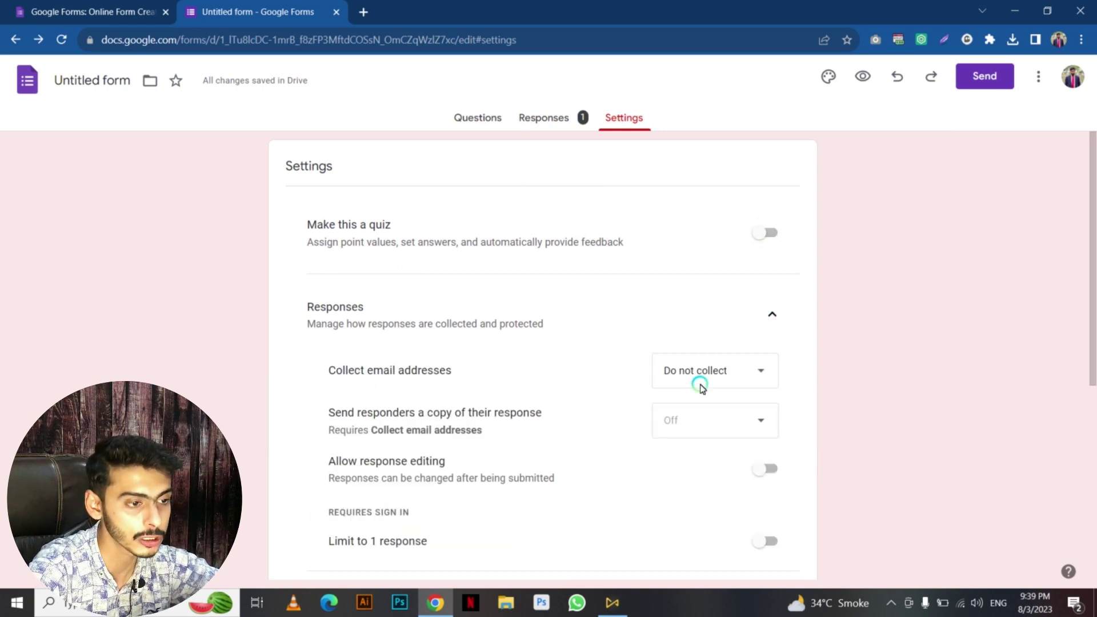
click(729, 374)
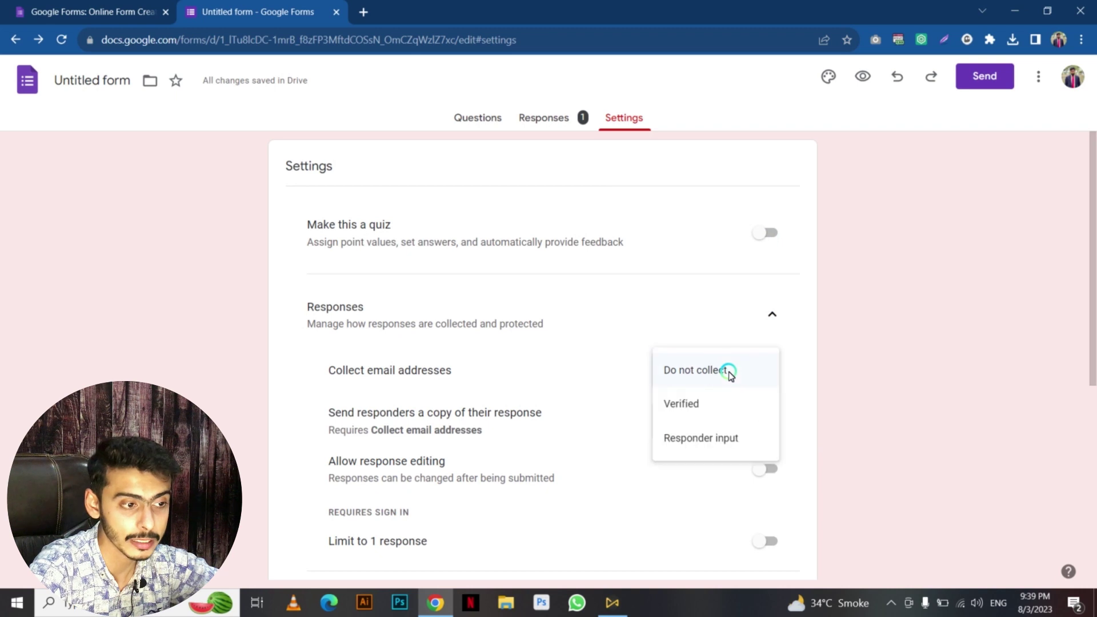
click(716, 411)
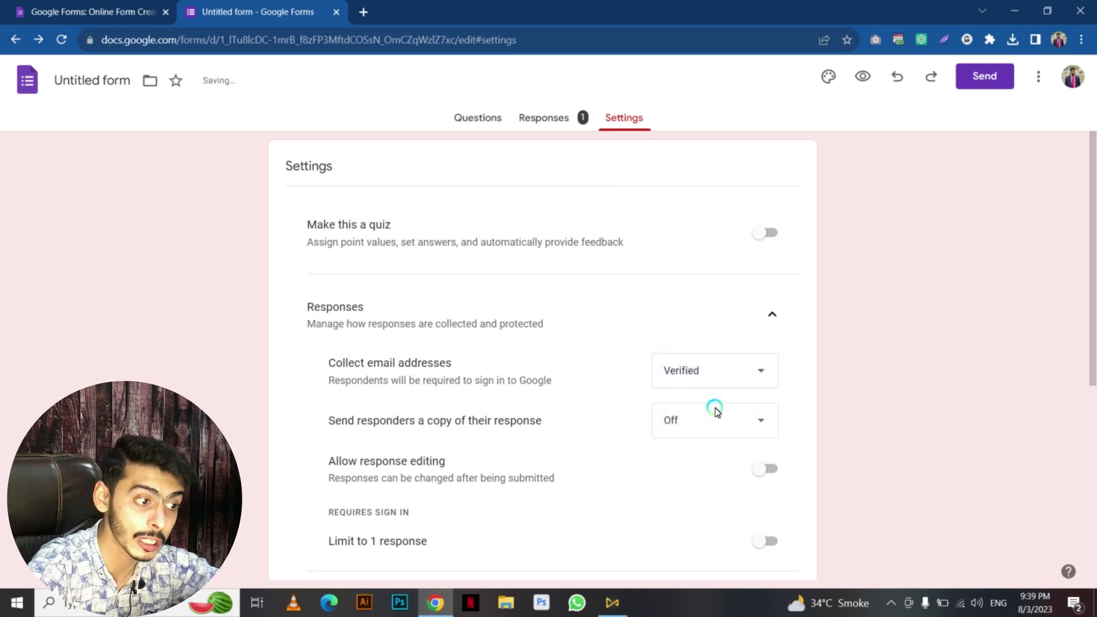
Set the form to always send responders a copy of their response, and allow response editing.
scroll(714, 408, down, 1)
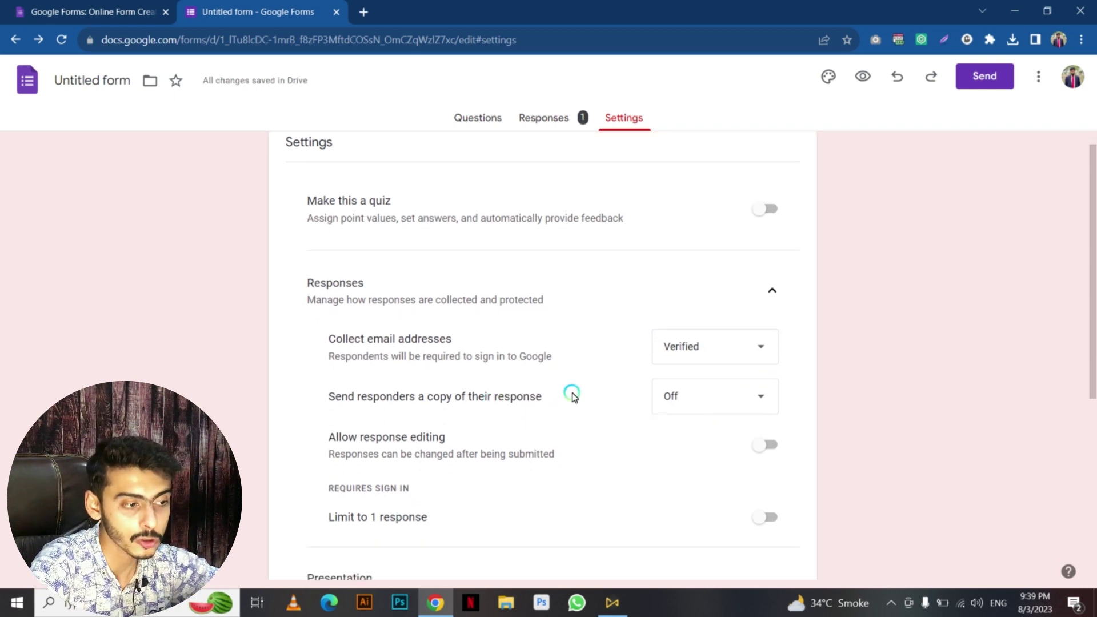
click(705, 399)
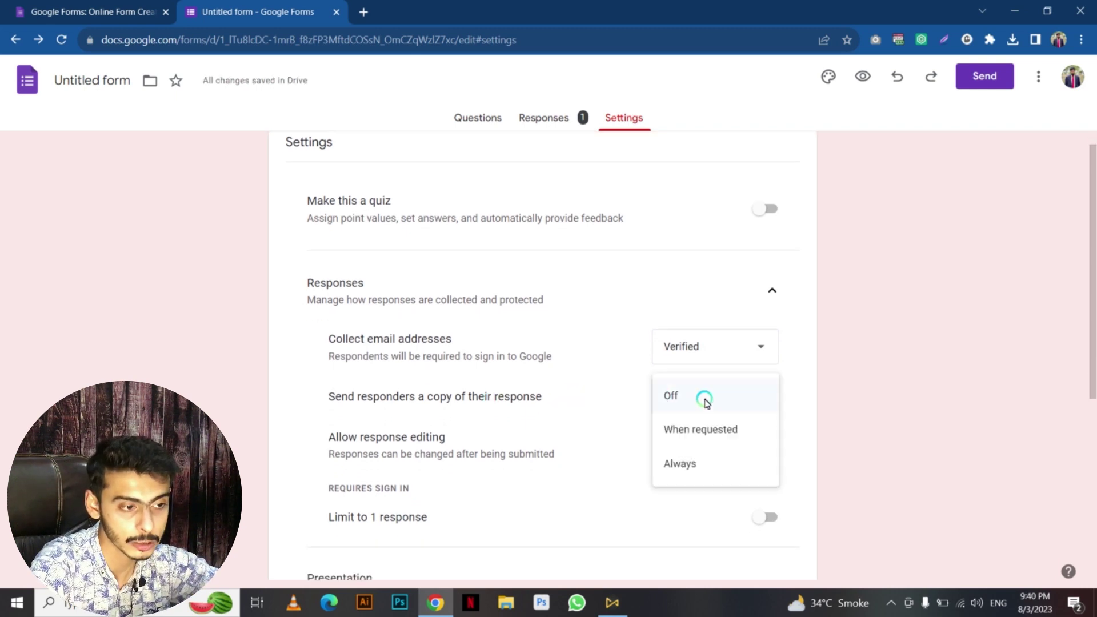
click(704, 457)
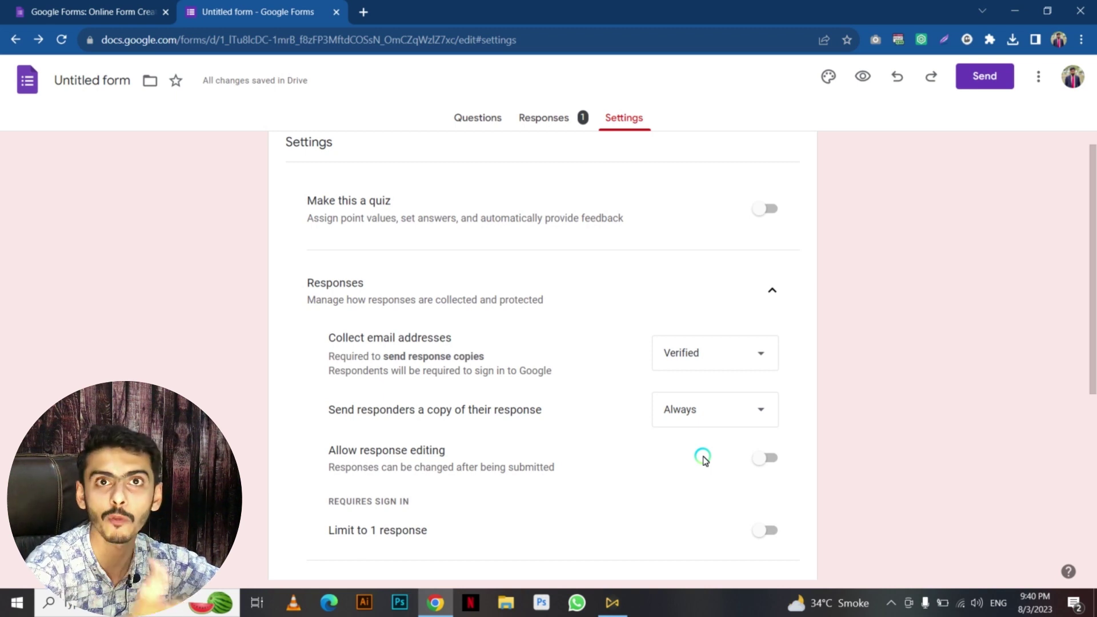
scroll(703, 457, down, 5)
scroll(703, 456, up, 5)
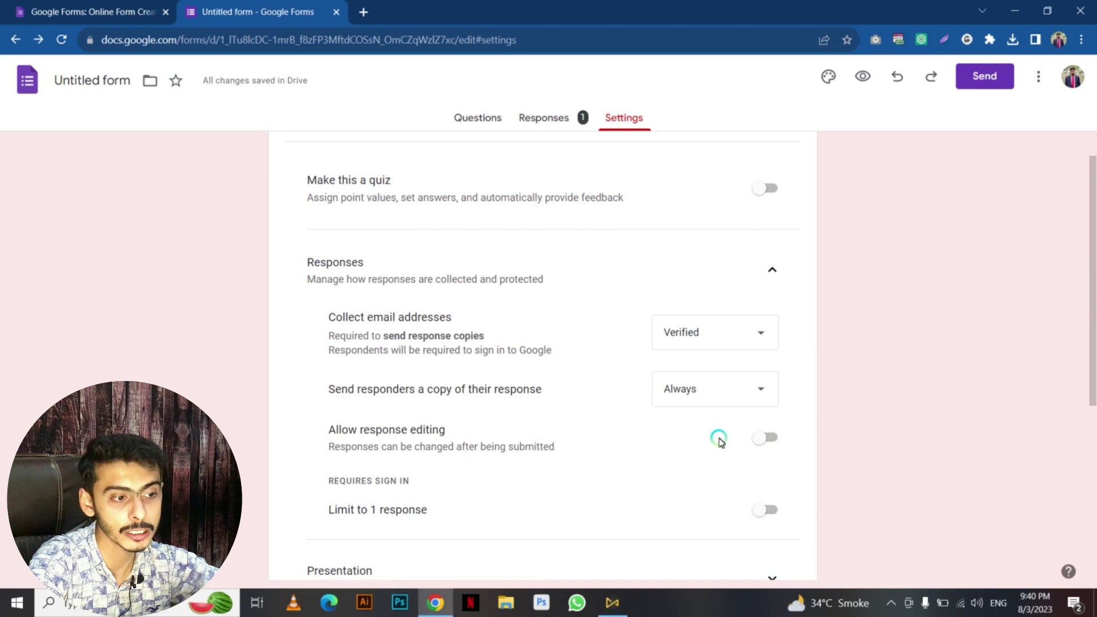
click(771, 443)
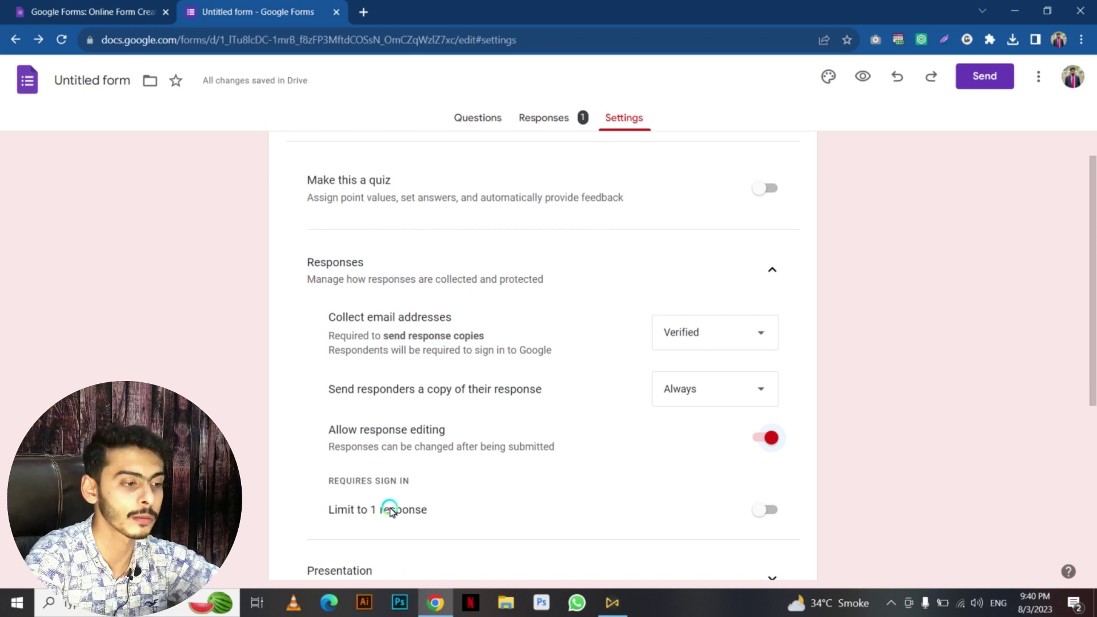
Turn on the progress bar in the presentation settings, and view the confirmation message editor without changing the message.
scroll(390, 510, down, 5)
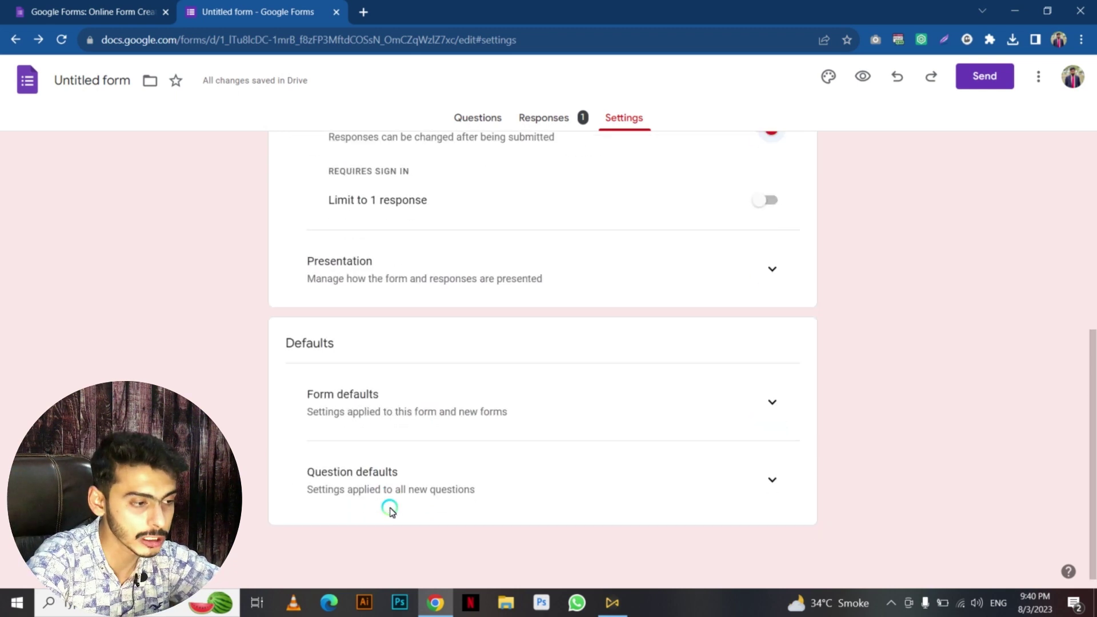
click(775, 269)
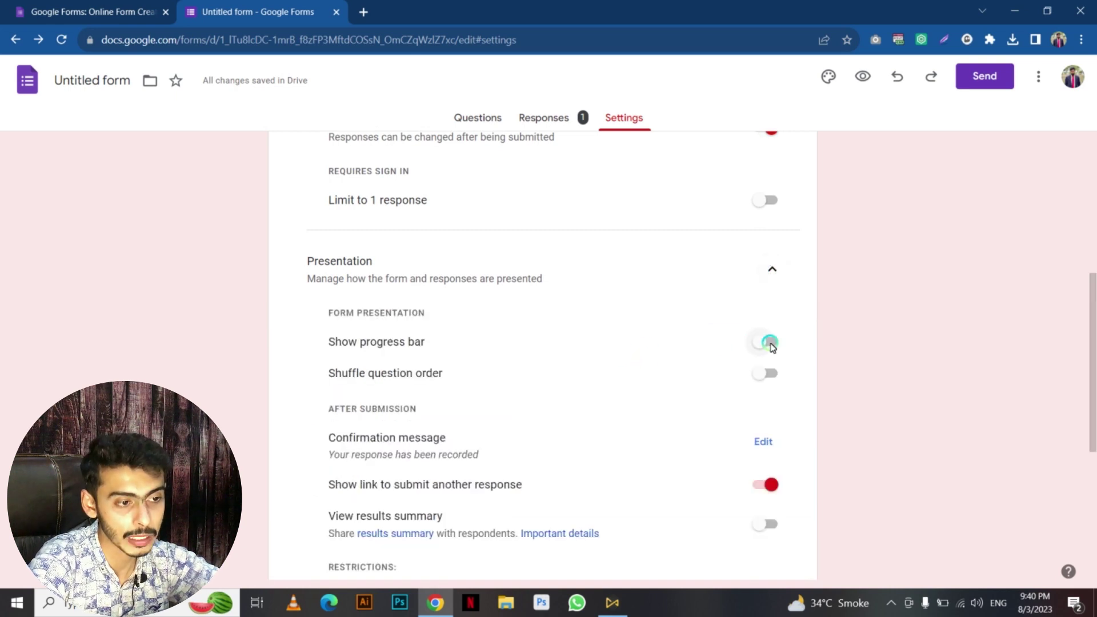
click(770, 343)
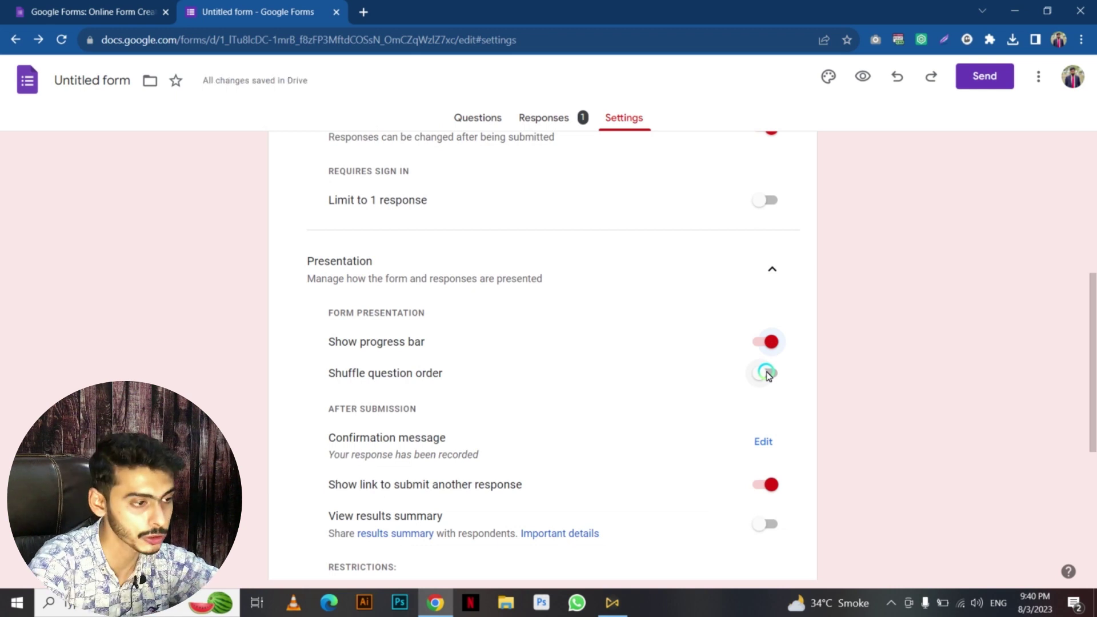
scroll(767, 374, down, 3)
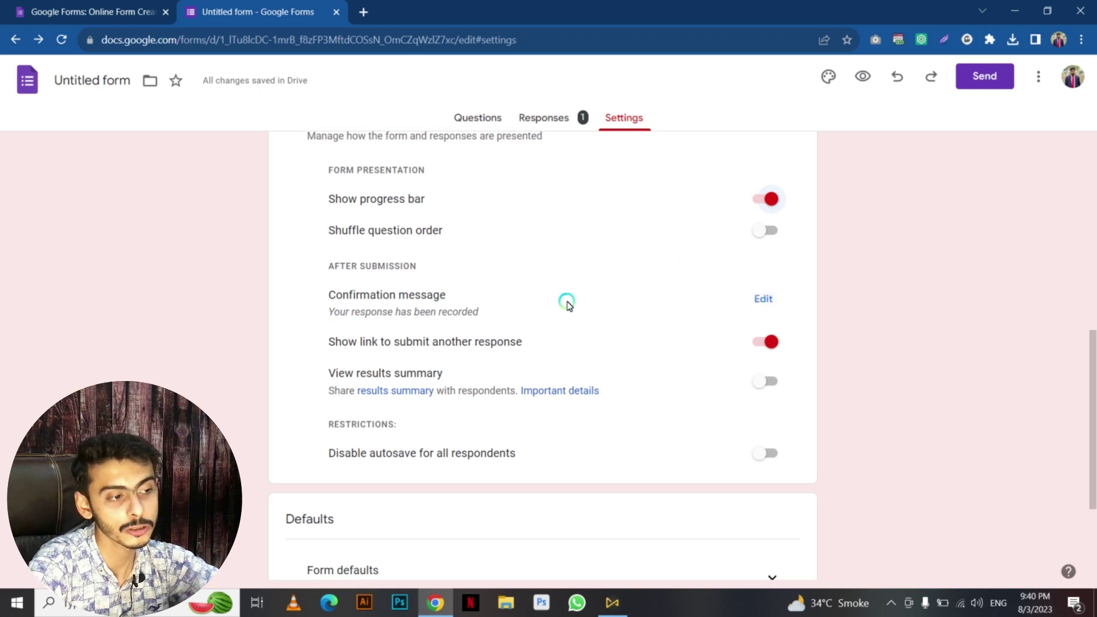
click(766, 299)
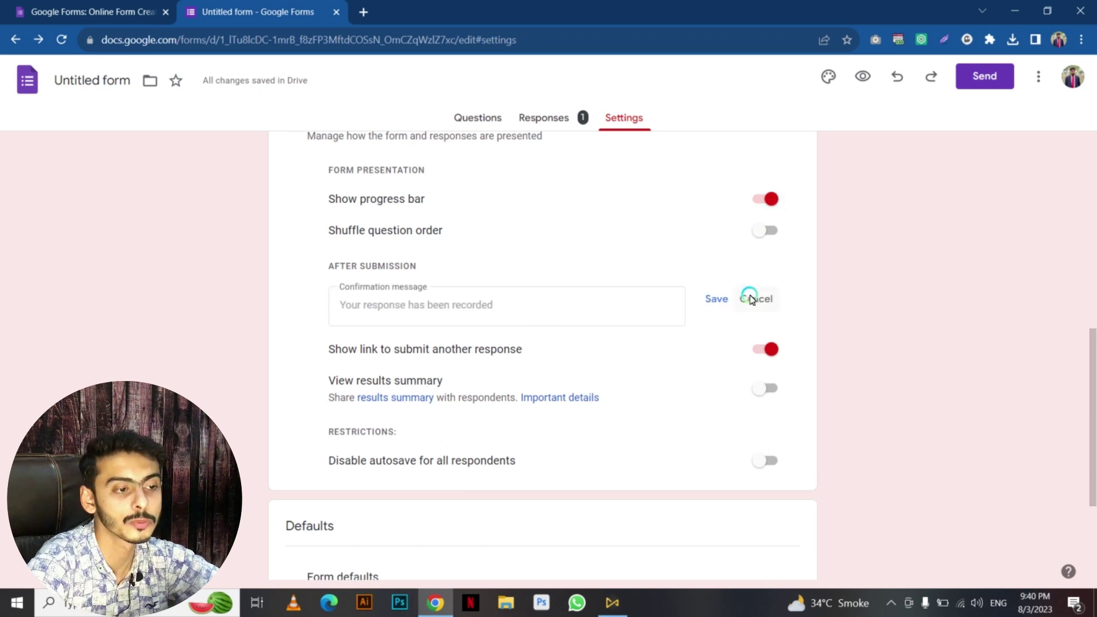
click(752, 299)
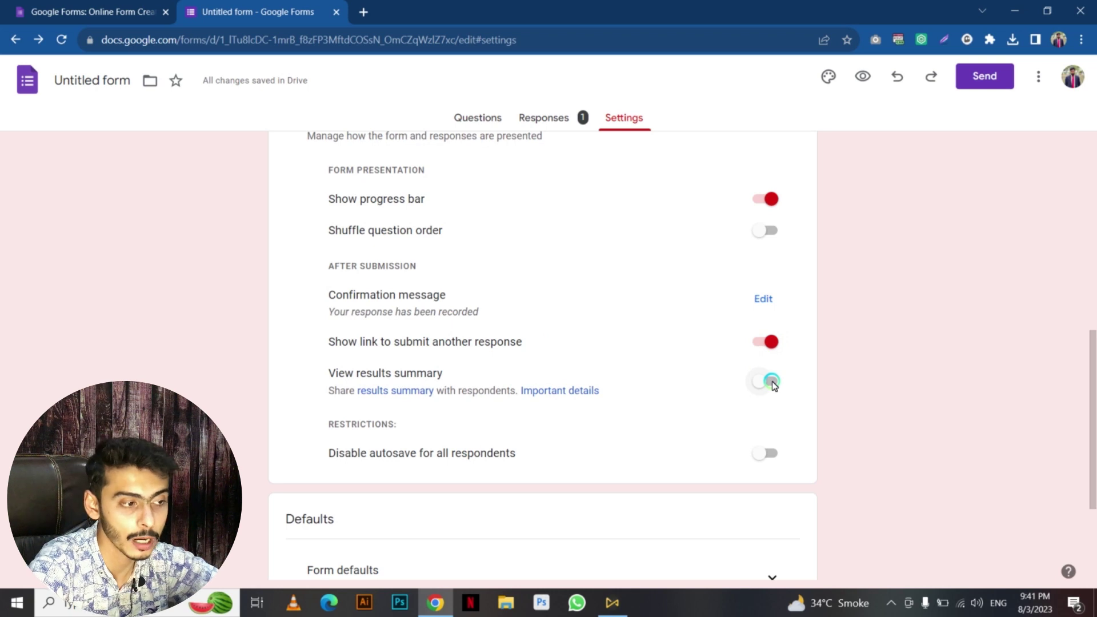
Set the form defaults to collect verified email addresses.
scroll(772, 384, down, 3)
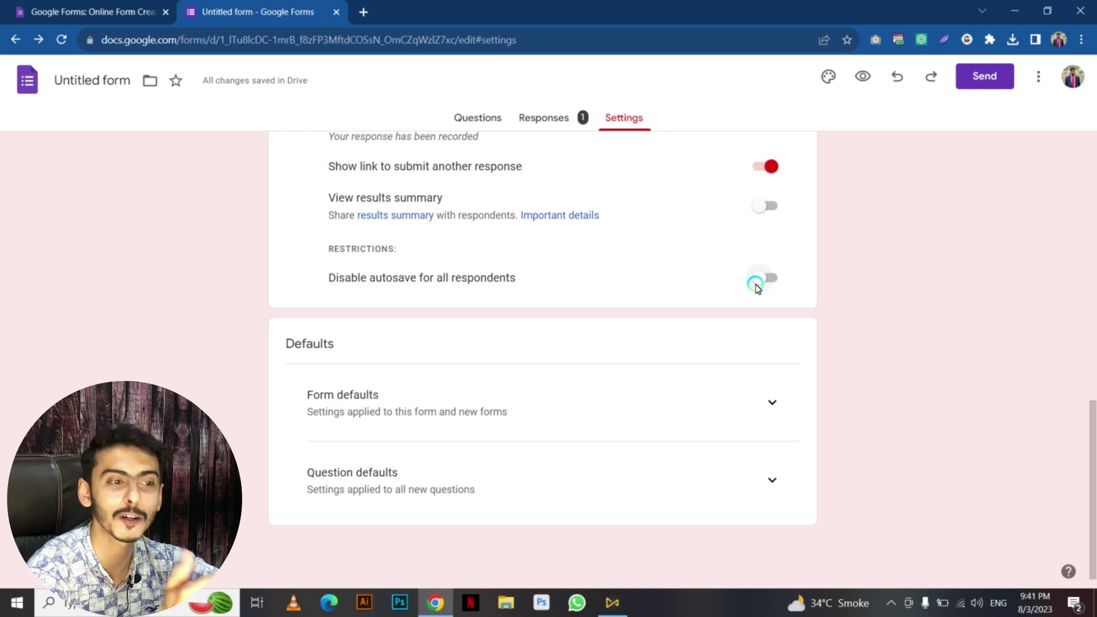
click(774, 401)
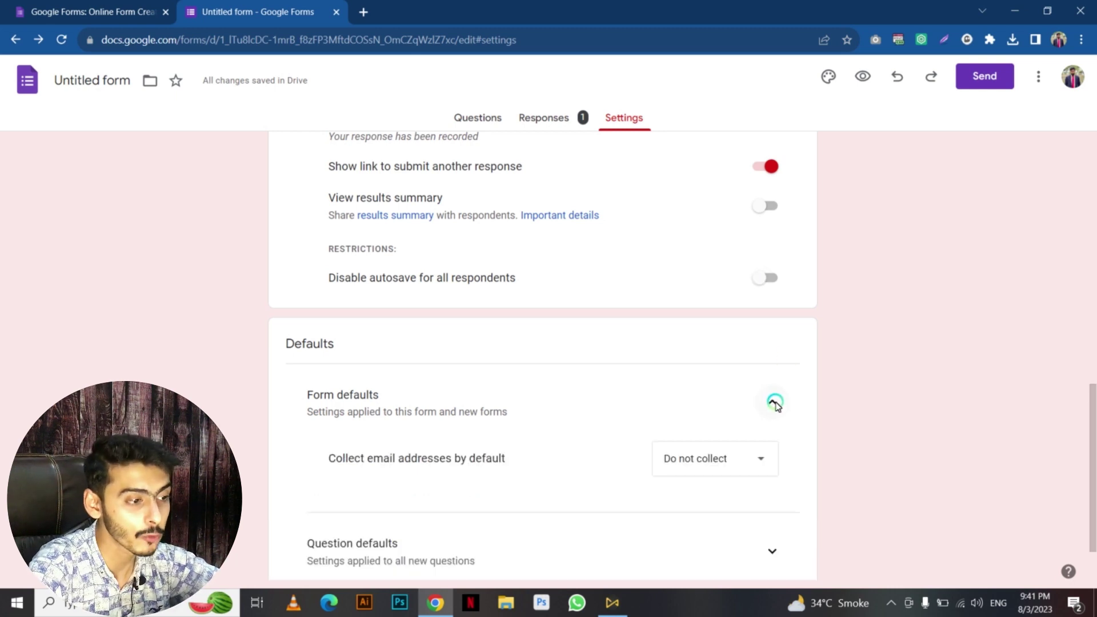
scroll(775, 400, down, 1)
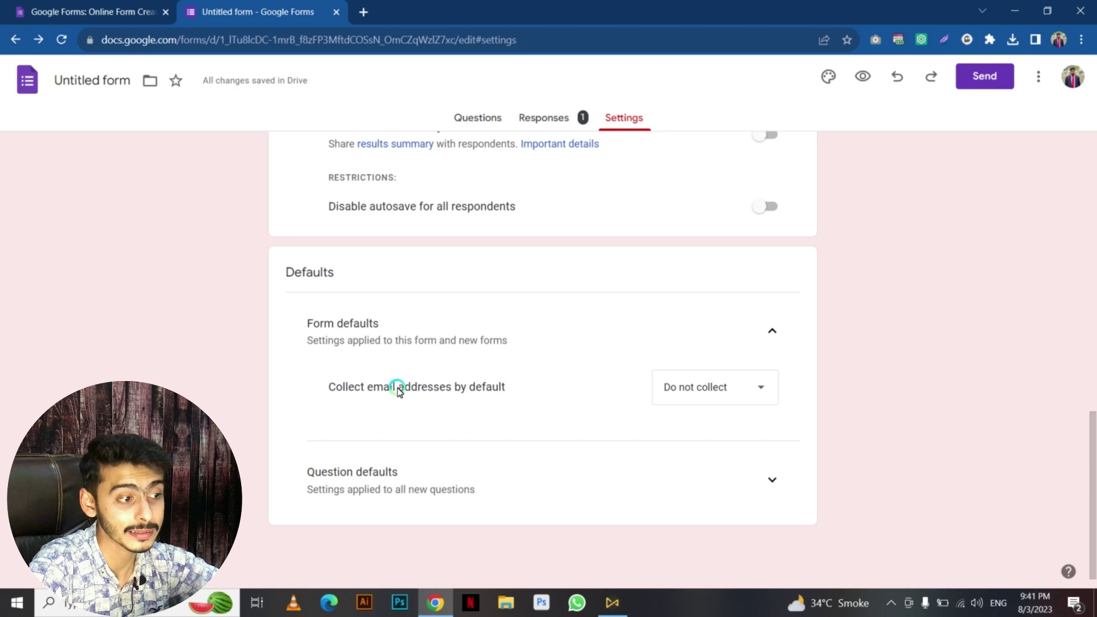
click(683, 396)
click(682, 420)
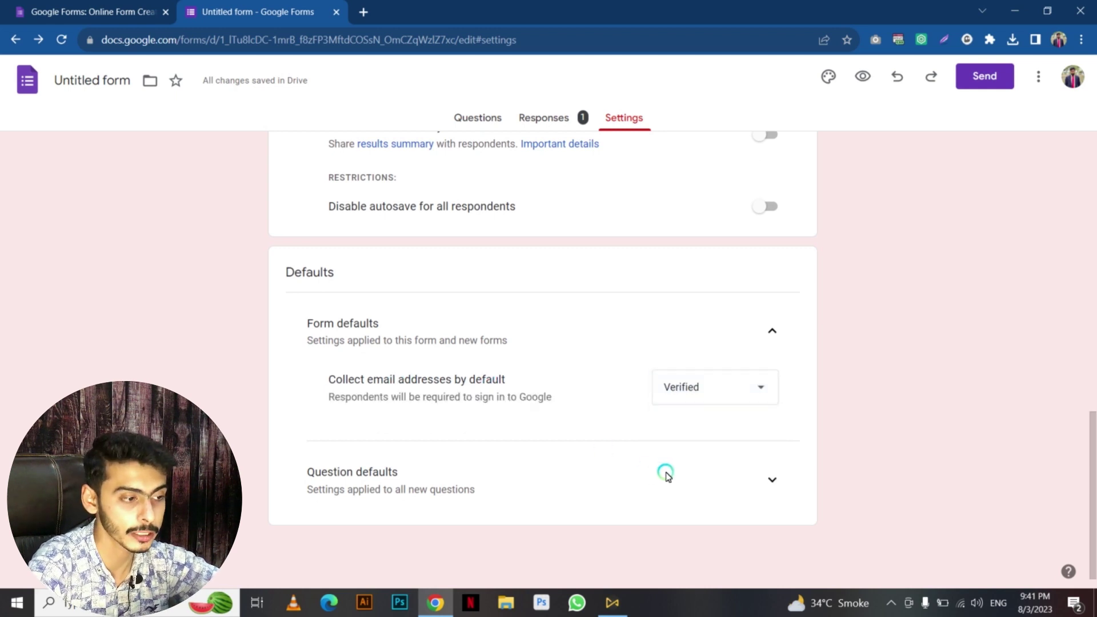
Make questions required by default in the question defaults.
click(771, 478)
scroll(663, 492, down, 1)
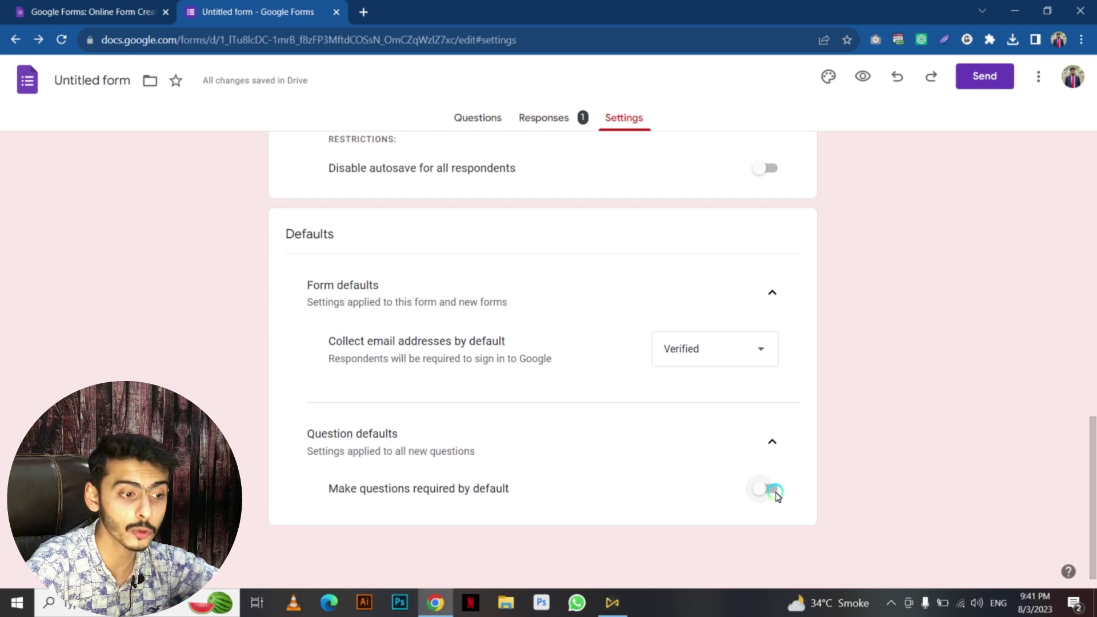
click(776, 492)
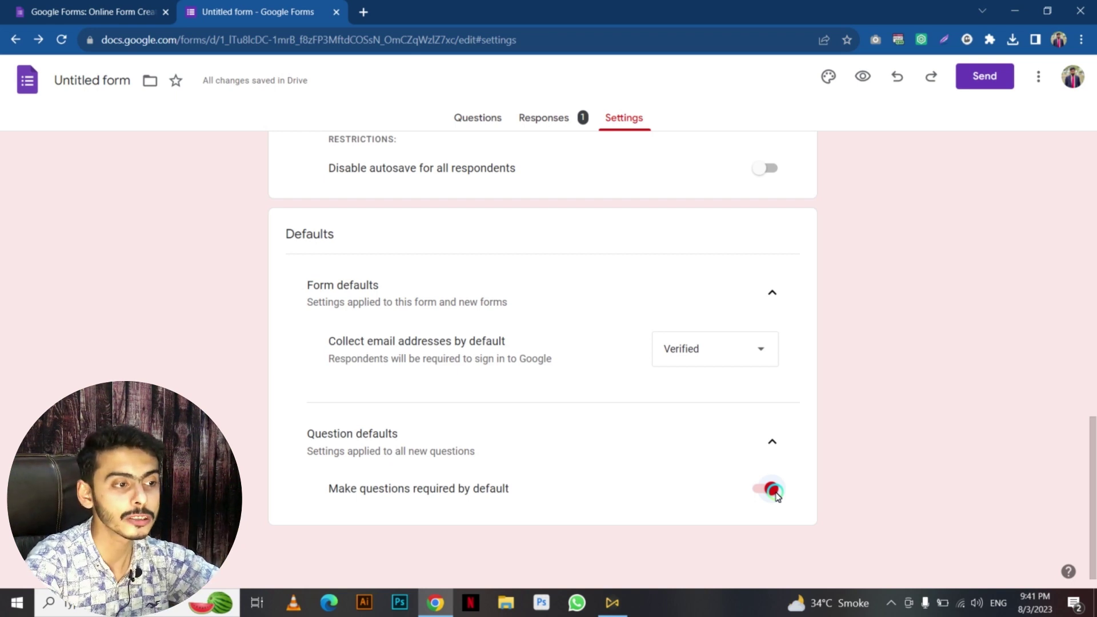
Copy the form's shortened link from the sending options, and view the embed HTML option before closing them.
scroll(775, 492, up, 15)
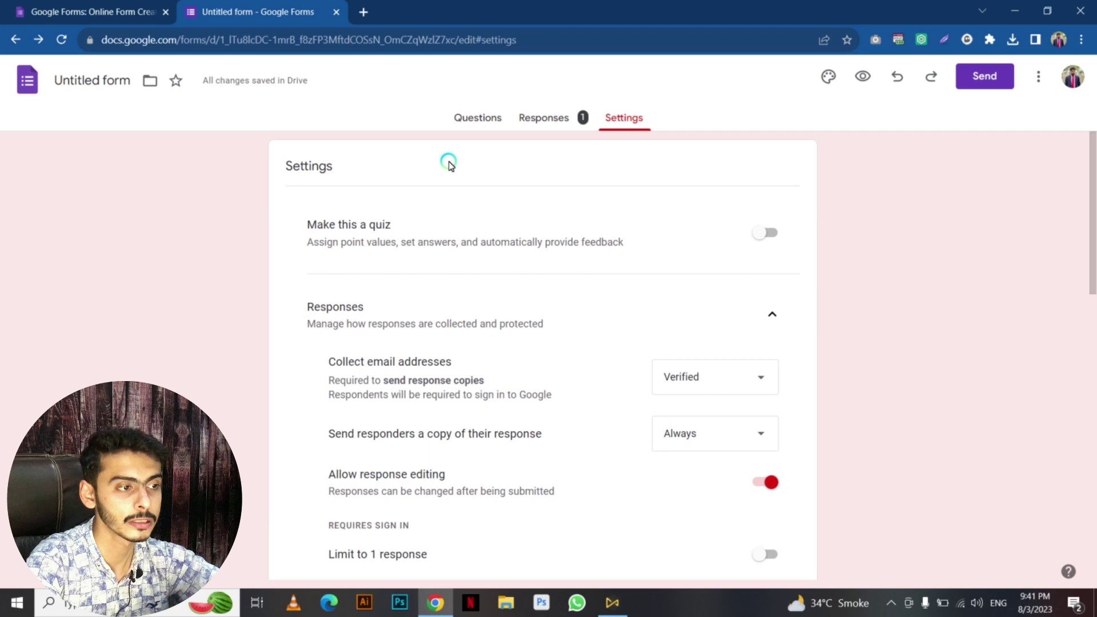
click(478, 118)
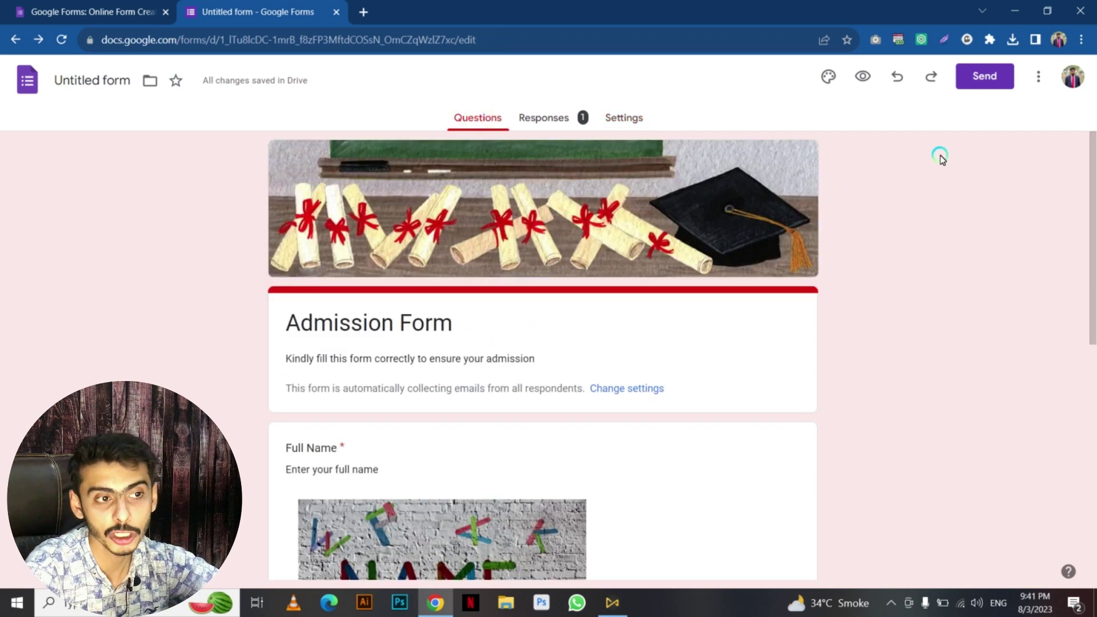
click(983, 85)
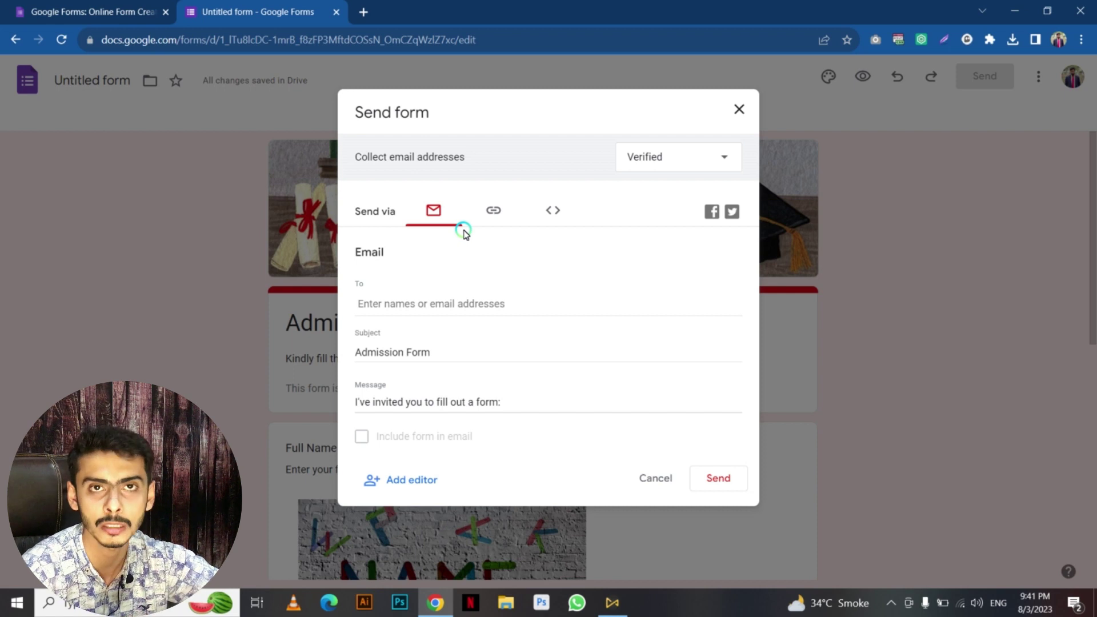
click(490, 210)
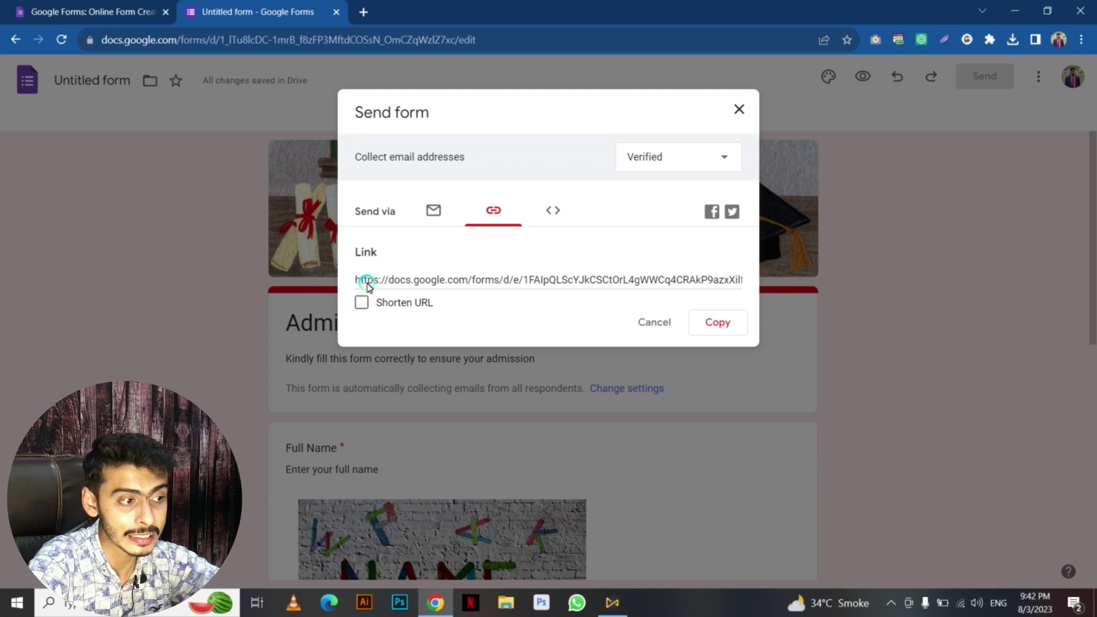
click(365, 304)
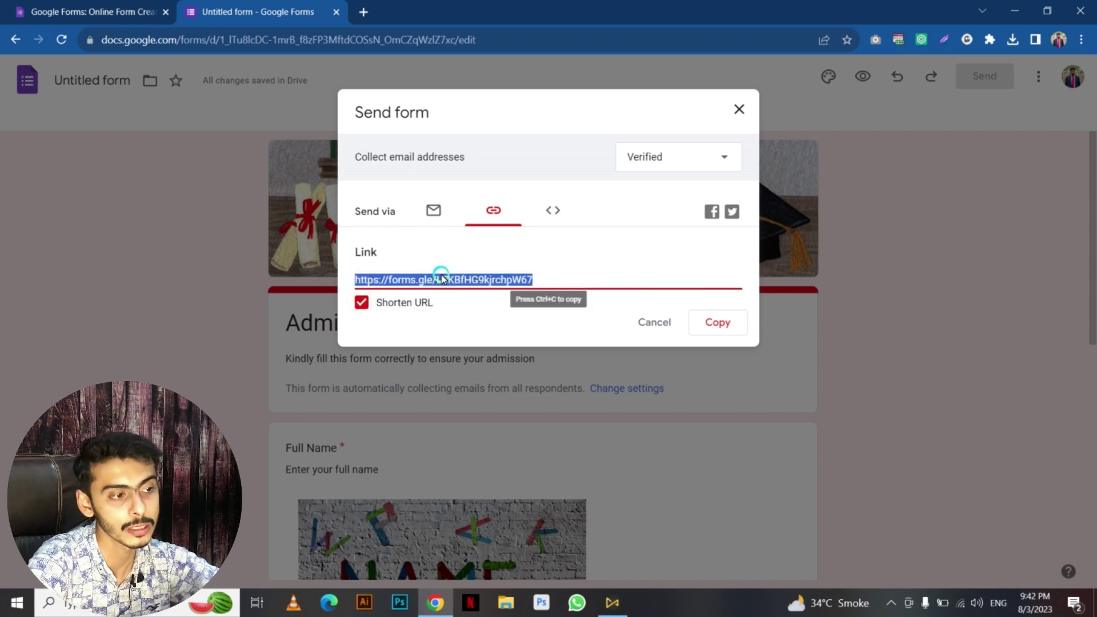
click(727, 324)
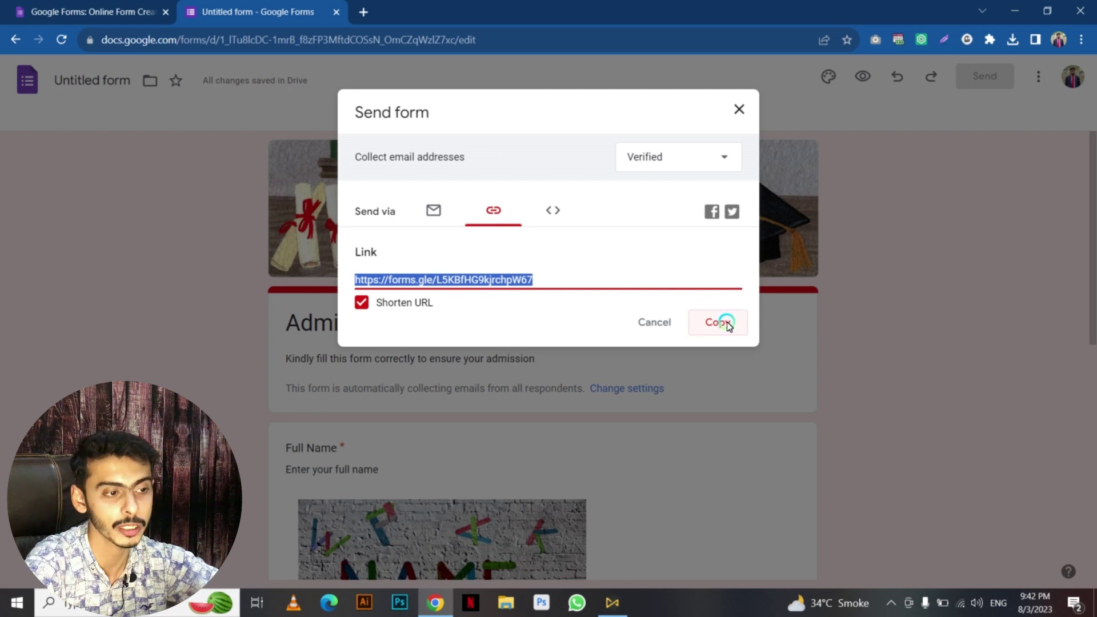
click(560, 213)
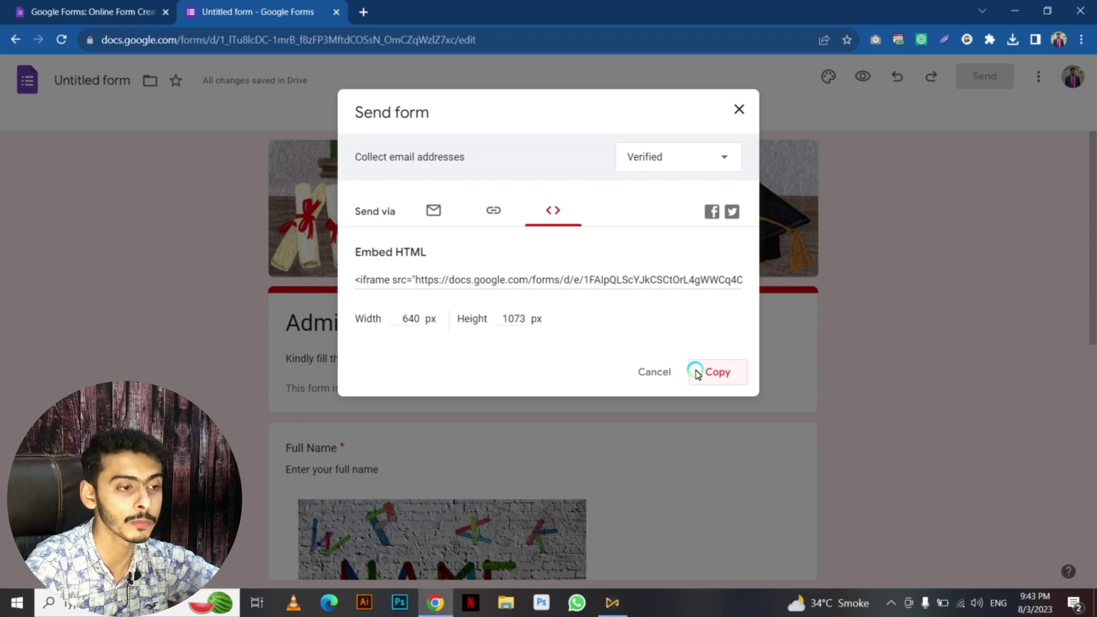
click(649, 374)
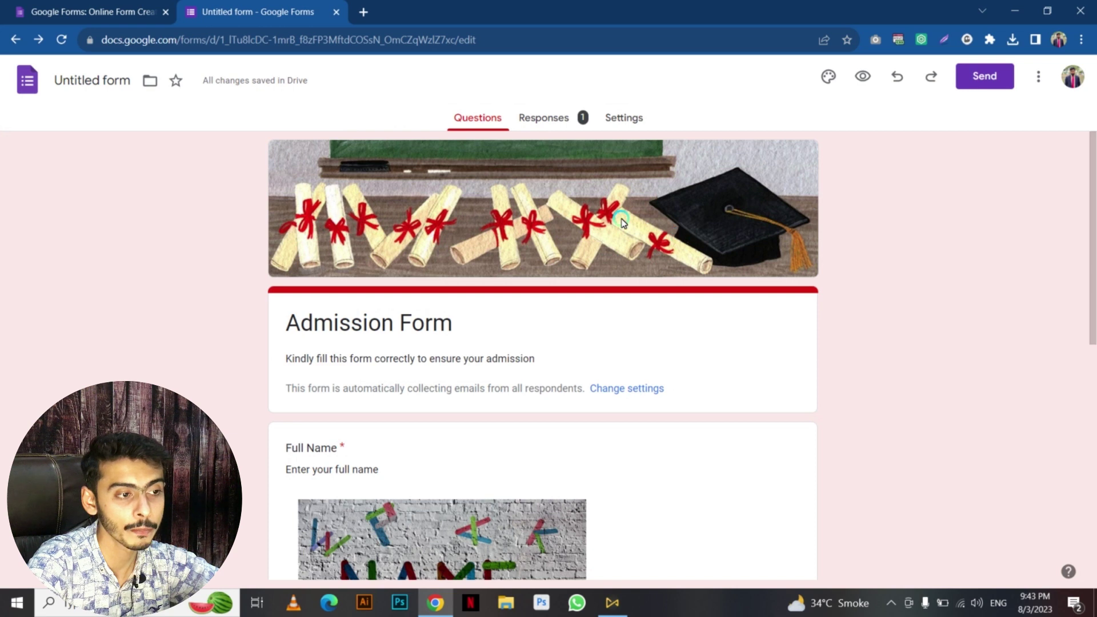
scroll(473, 522, down, 4)
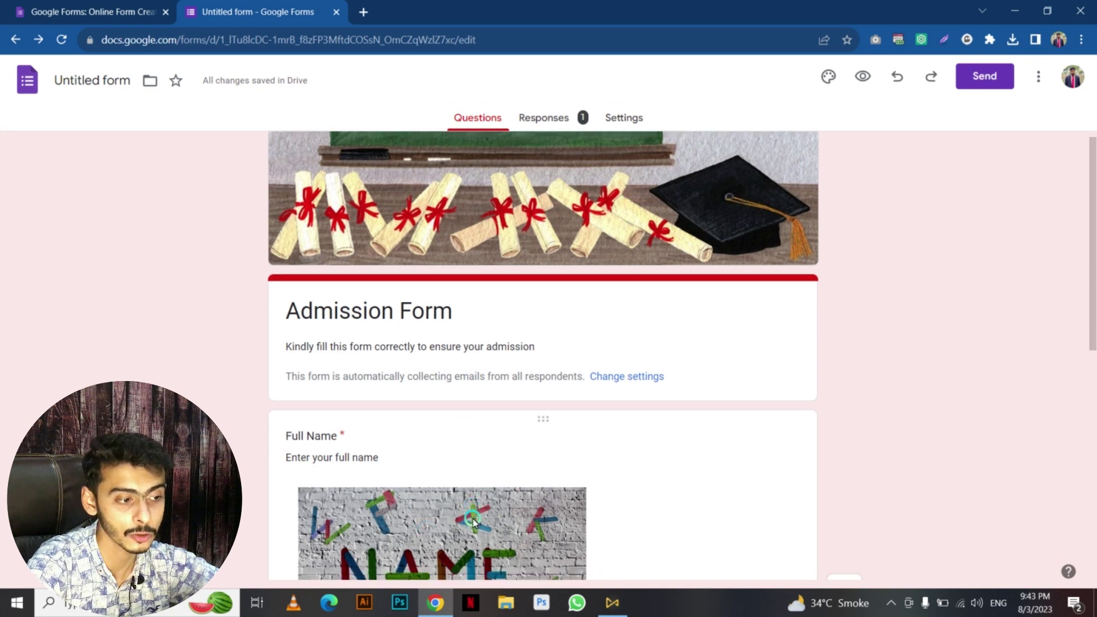
right_click(474, 519)
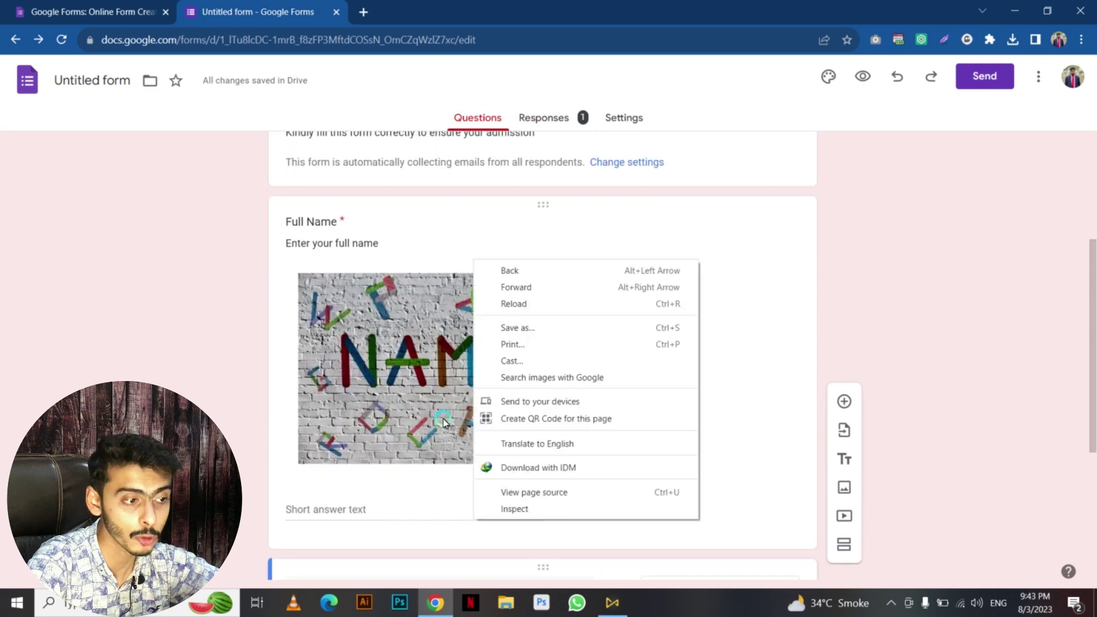
click(219, 376)
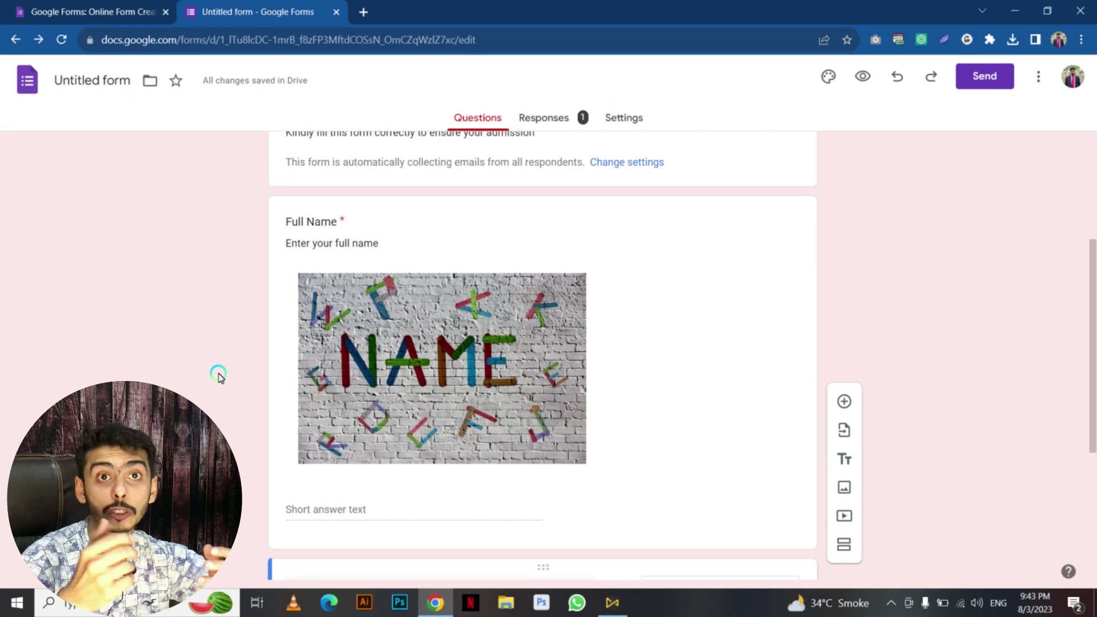